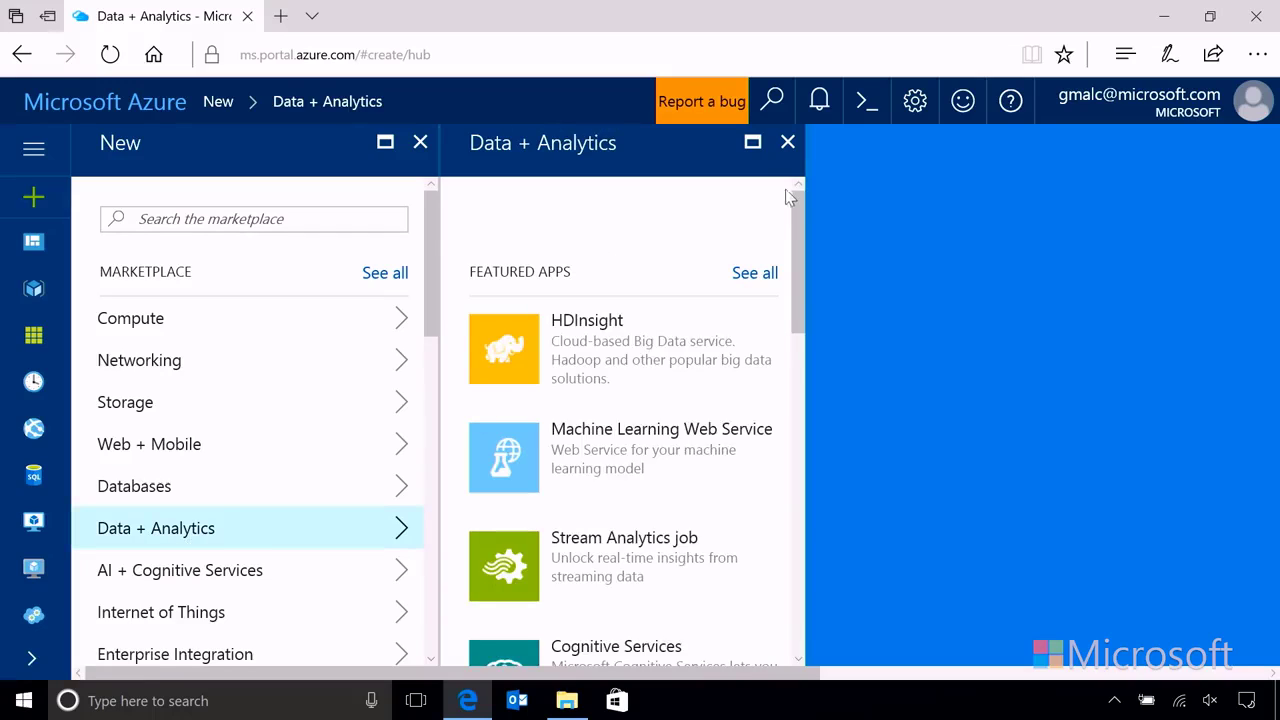
# Step: Close the Data + Analytics listing and search the marketplace for 'HDInsight'
pyautogui.click(788, 142)
pyautogui.click(241, 217)
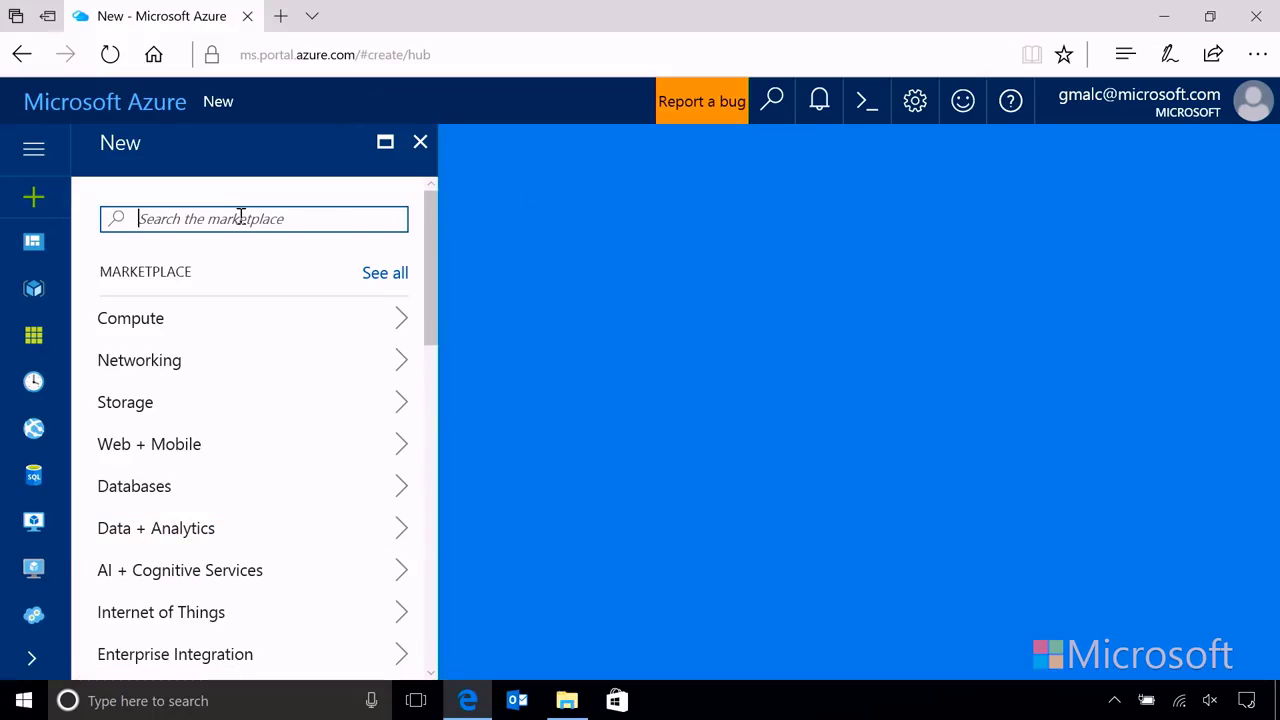
pyautogui.write('HDInsight')
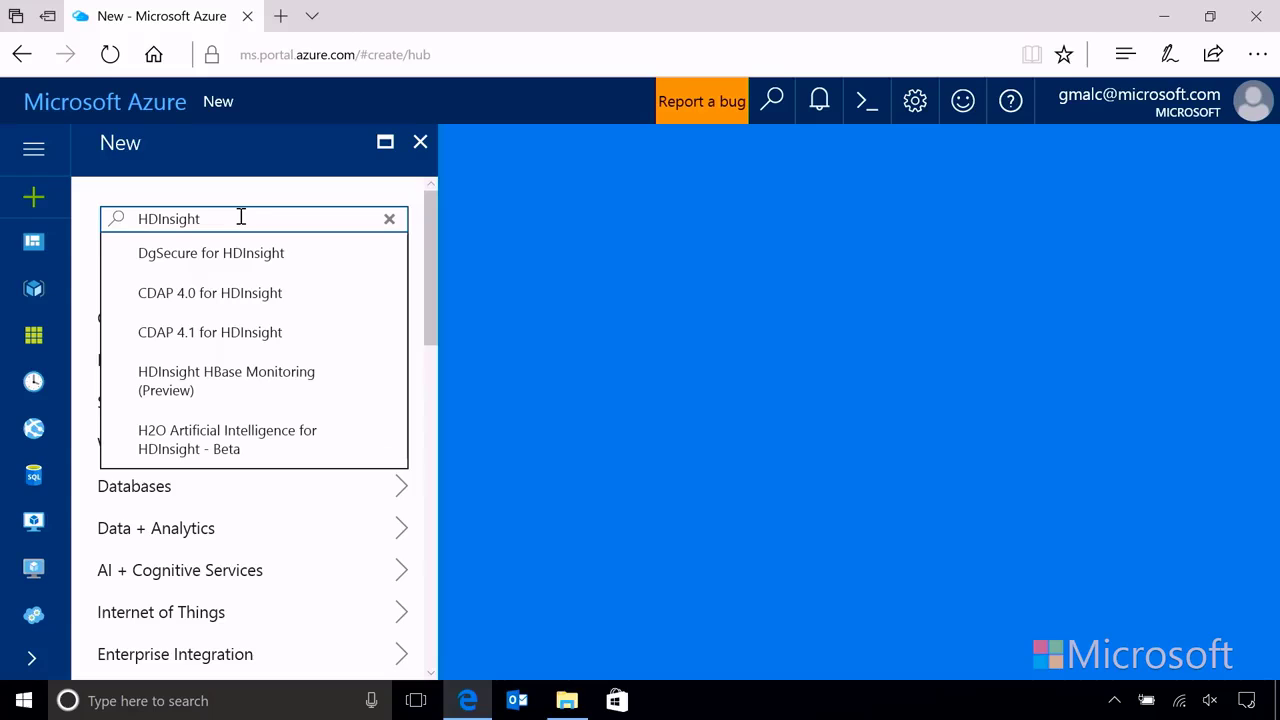
pyautogui.press('Return')
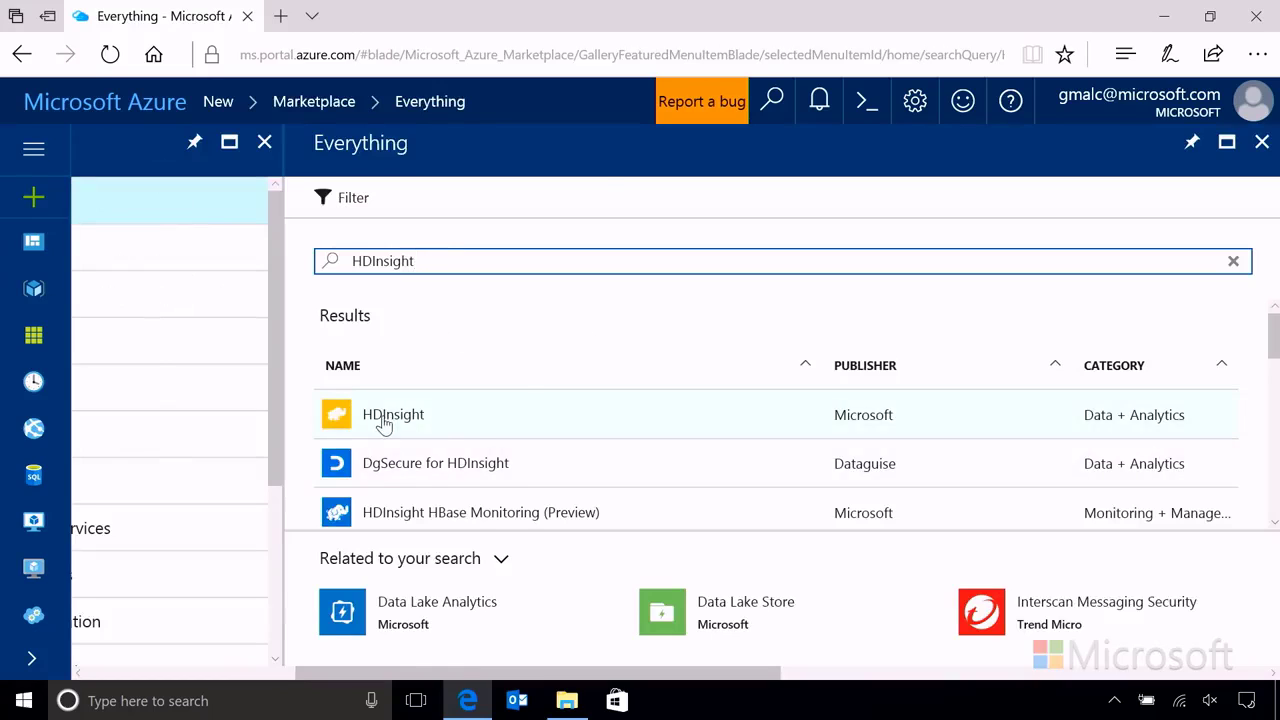
# Step: Open Microsoft's HDInsight offering and begin creating a new cluster
pyautogui.click(388, 422)
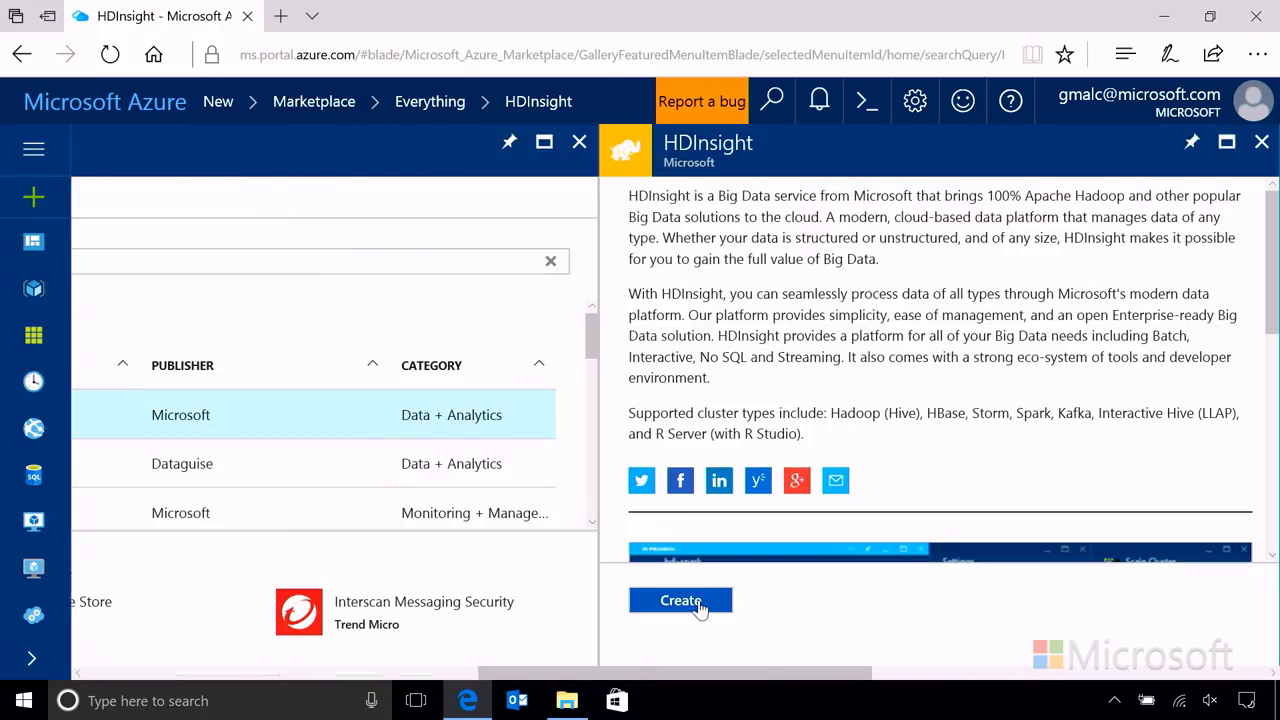
pyautogui.click(681, 602)
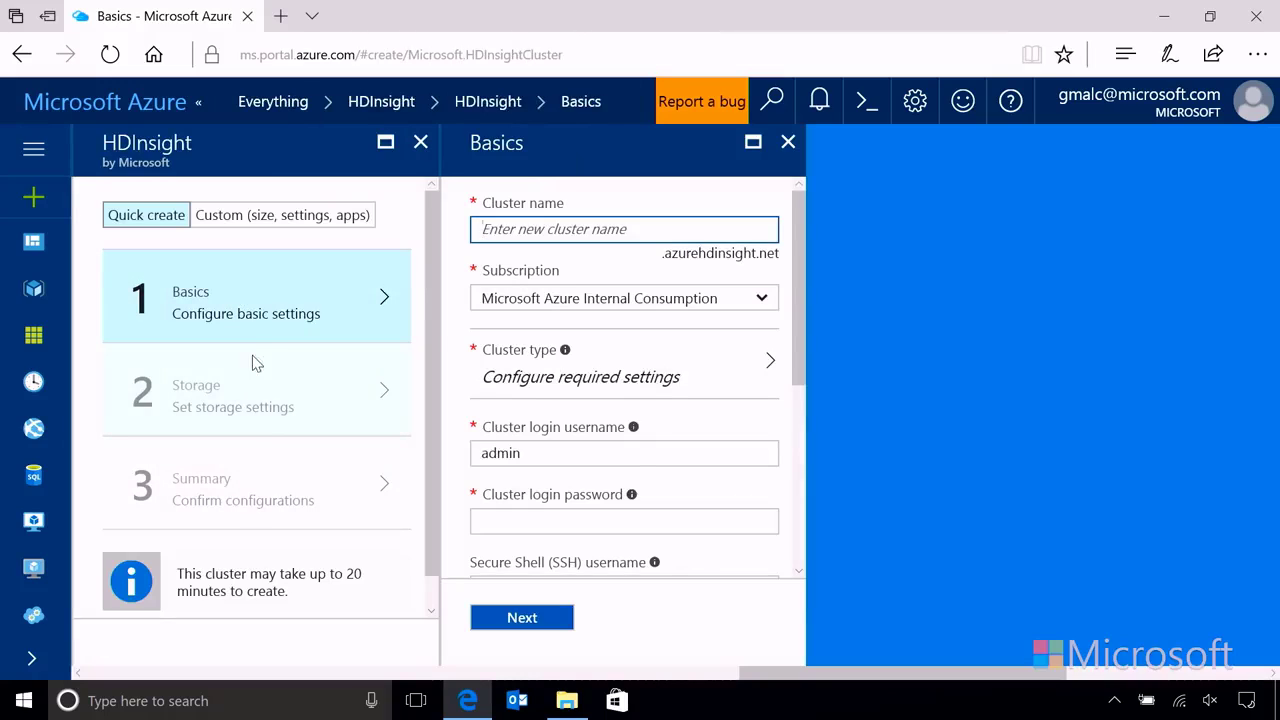
# Step: Switch to Custom setup and name the cluster spk012345 instead of the taken 'test'
pyautogui.click(267, 221)
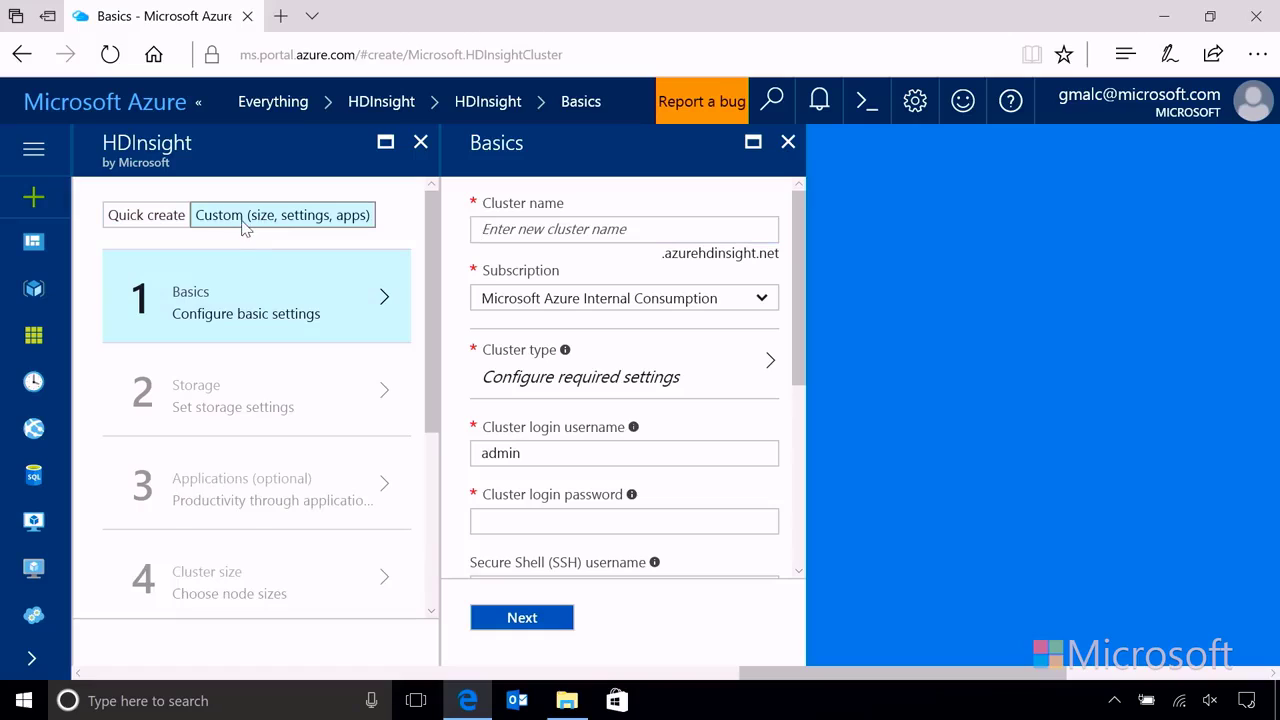
pyautogui.click(588, 228)
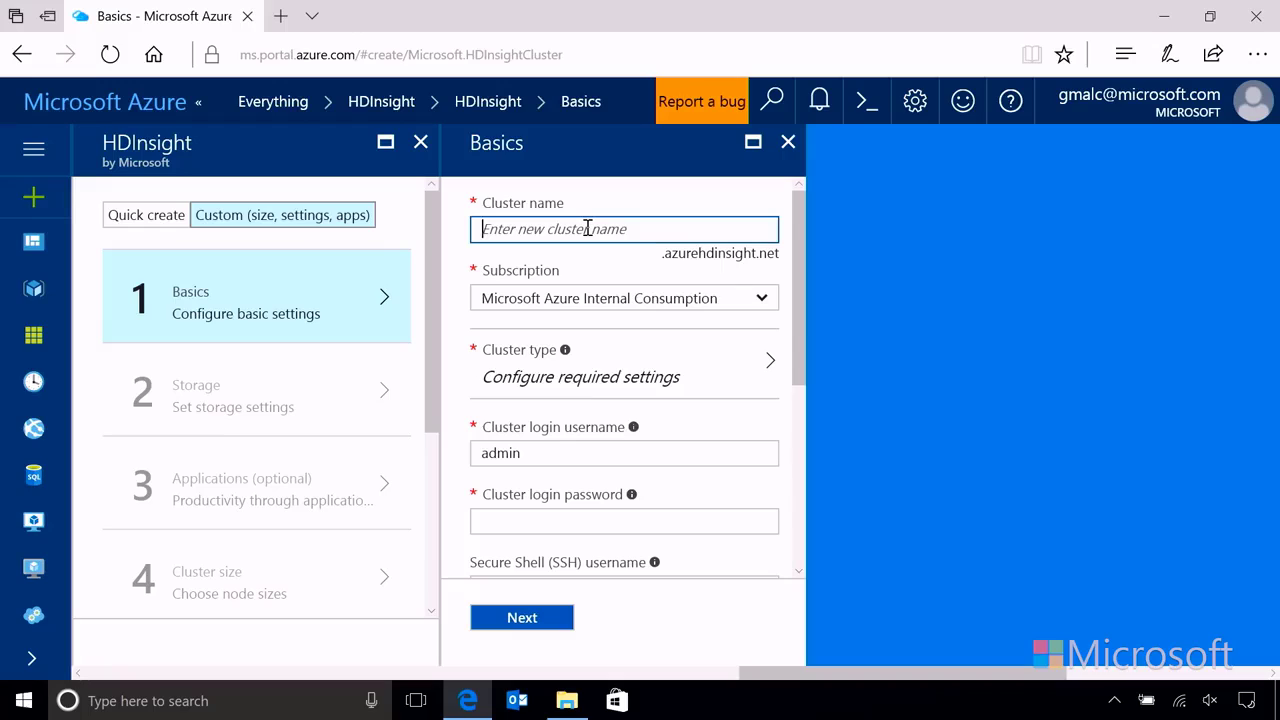
pyautogui.write('test')
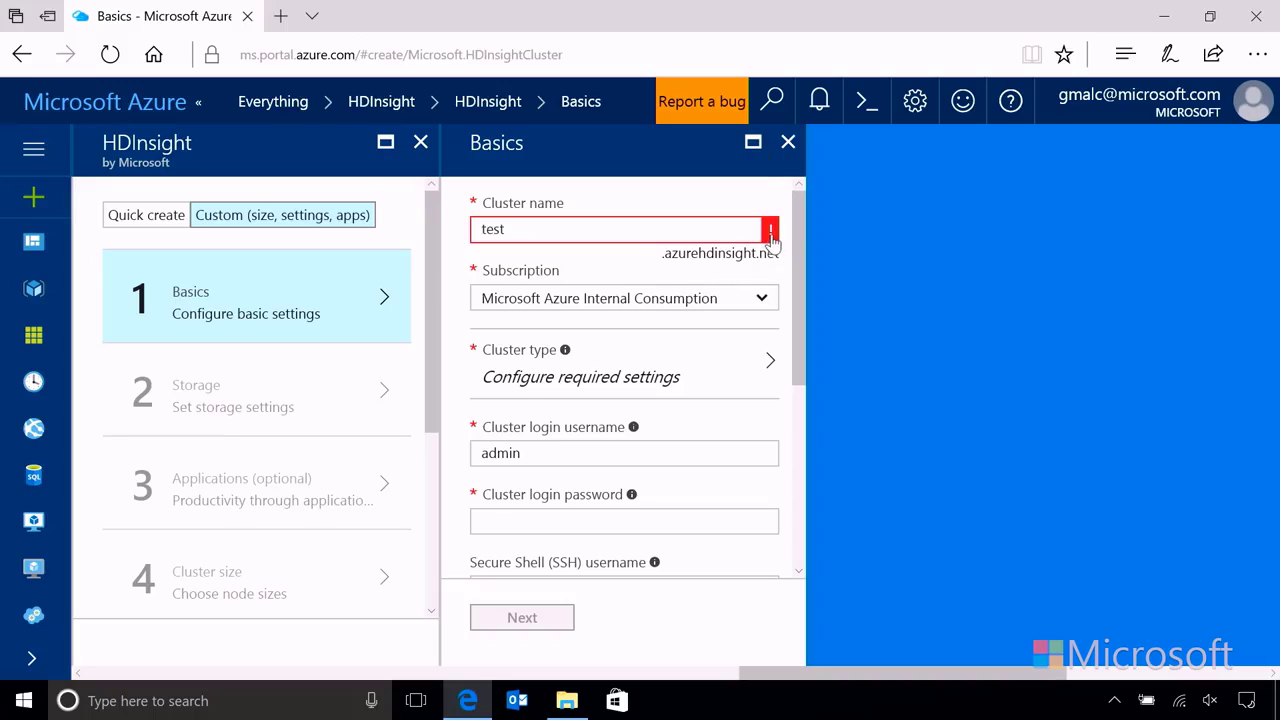
pyautogui.moveTo(771, 238)
pyautogui.moveTo(548, 233); pyautogui.dragTo(470, 229)
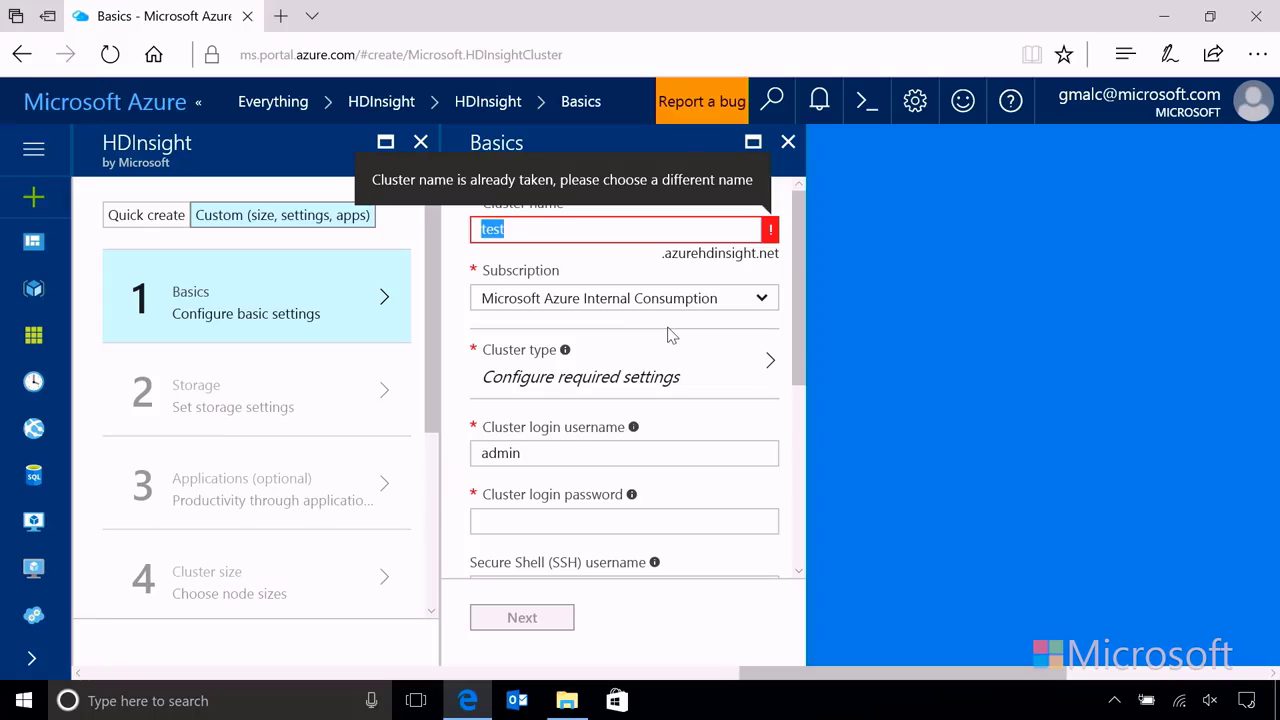
pyautogui.write('sp')
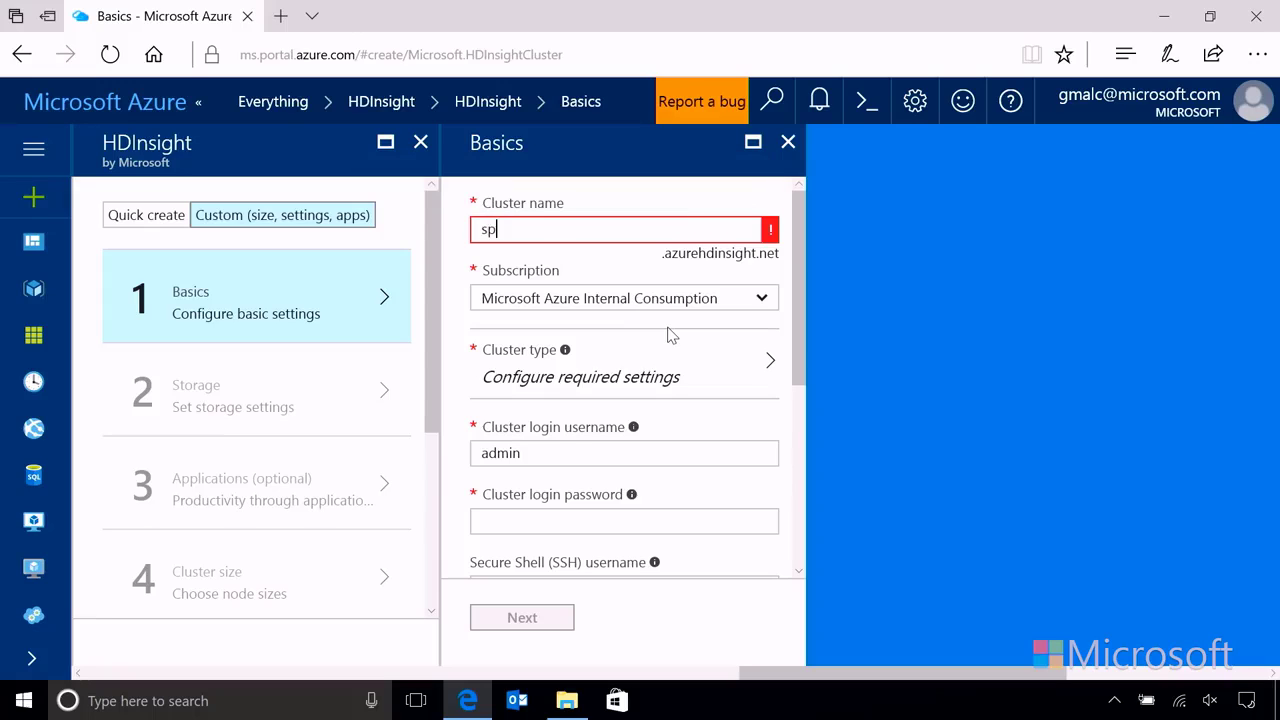
pyautogui.write('k012345')
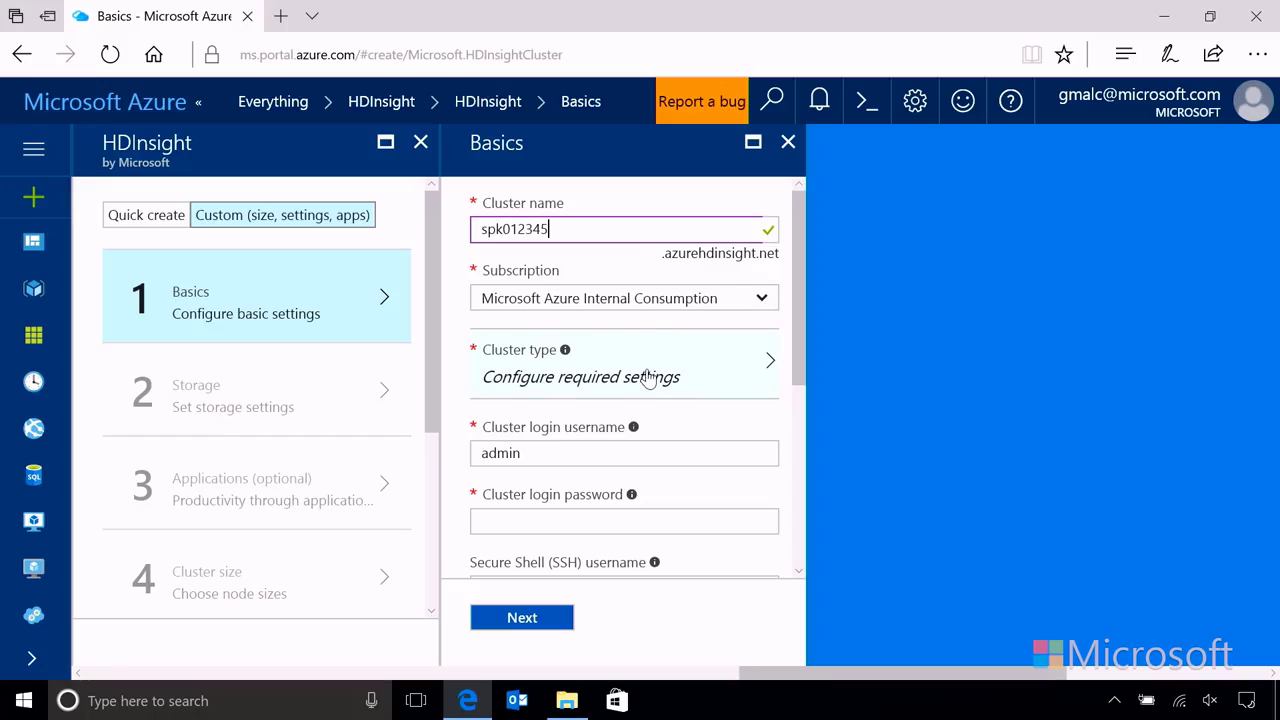
pyautogui.click(648, 377)
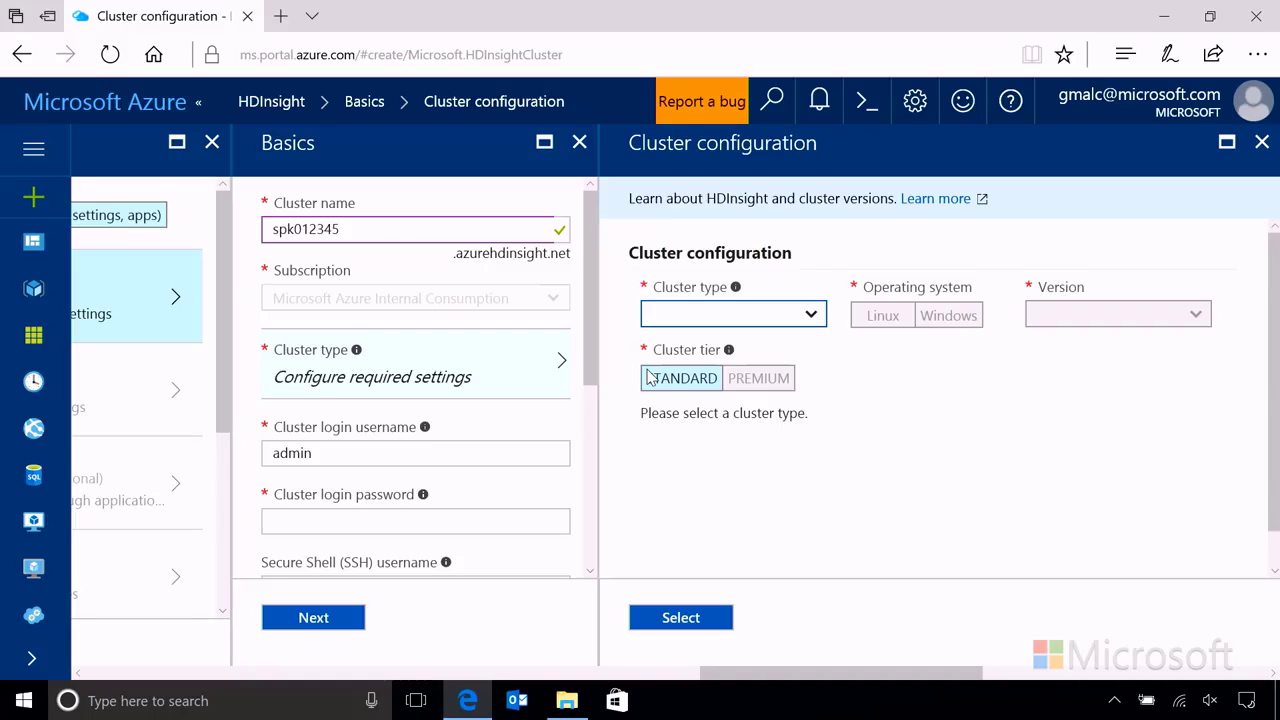
# Step: Choose Spark as the cluster type with version Spark 2.1.0 (HDI 3.6) and confirm
pyautogui.click(812, 316)
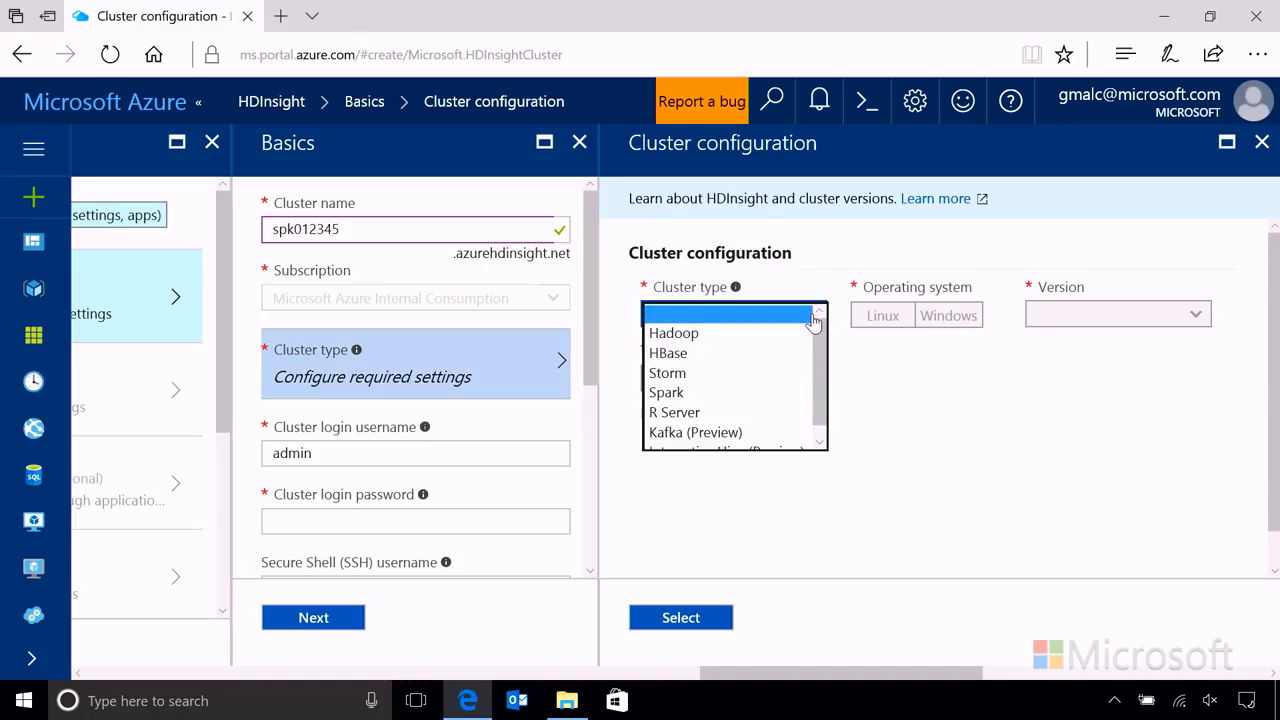
pyautogui.click(676, 394)
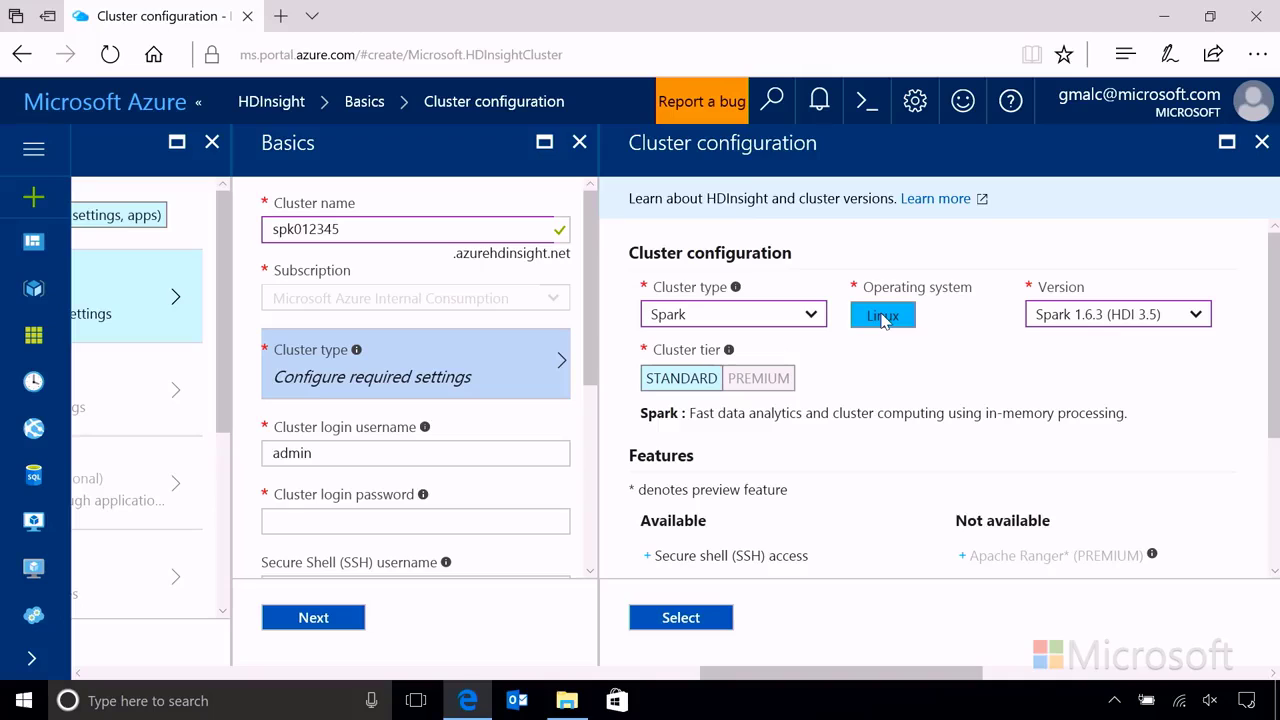
pyautogui.click(1195, 316)
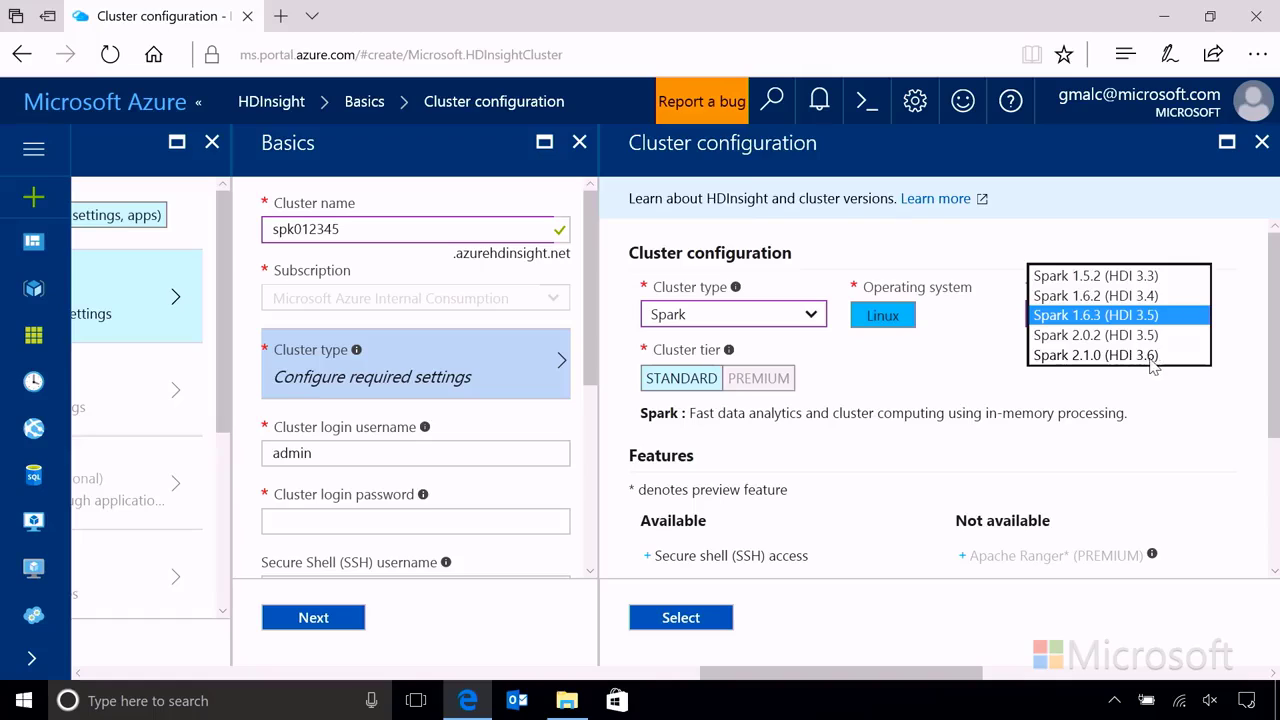
pyautogui.click(1104, 360)
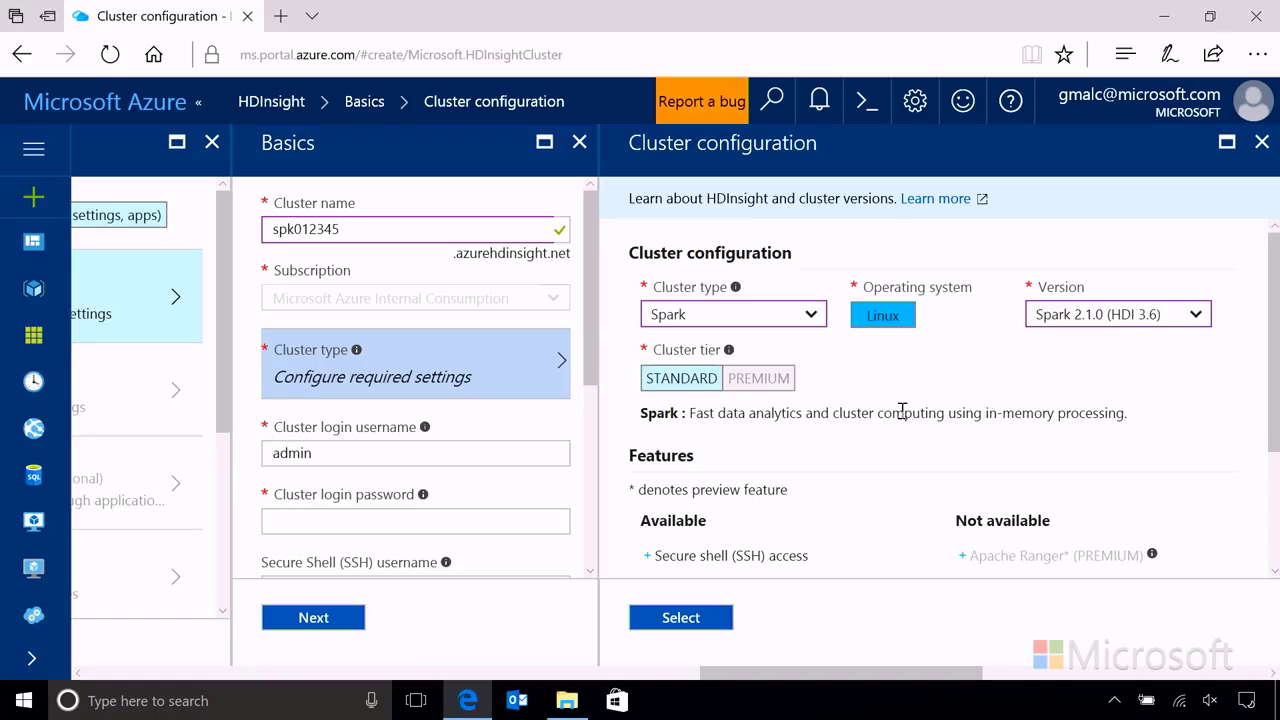
pyautogui.scroll(-1, 906, 414)
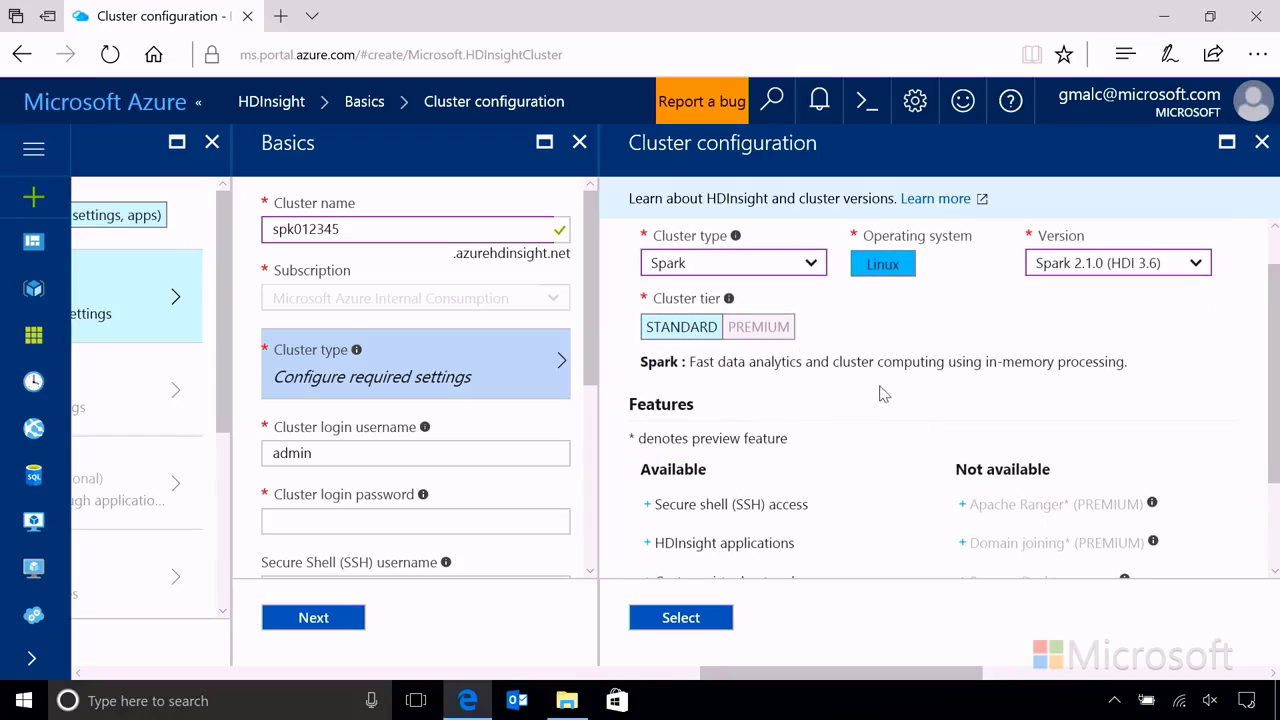
pyautogui.scroll(-2, 886, 400)
pyautogui.click(690, 617)
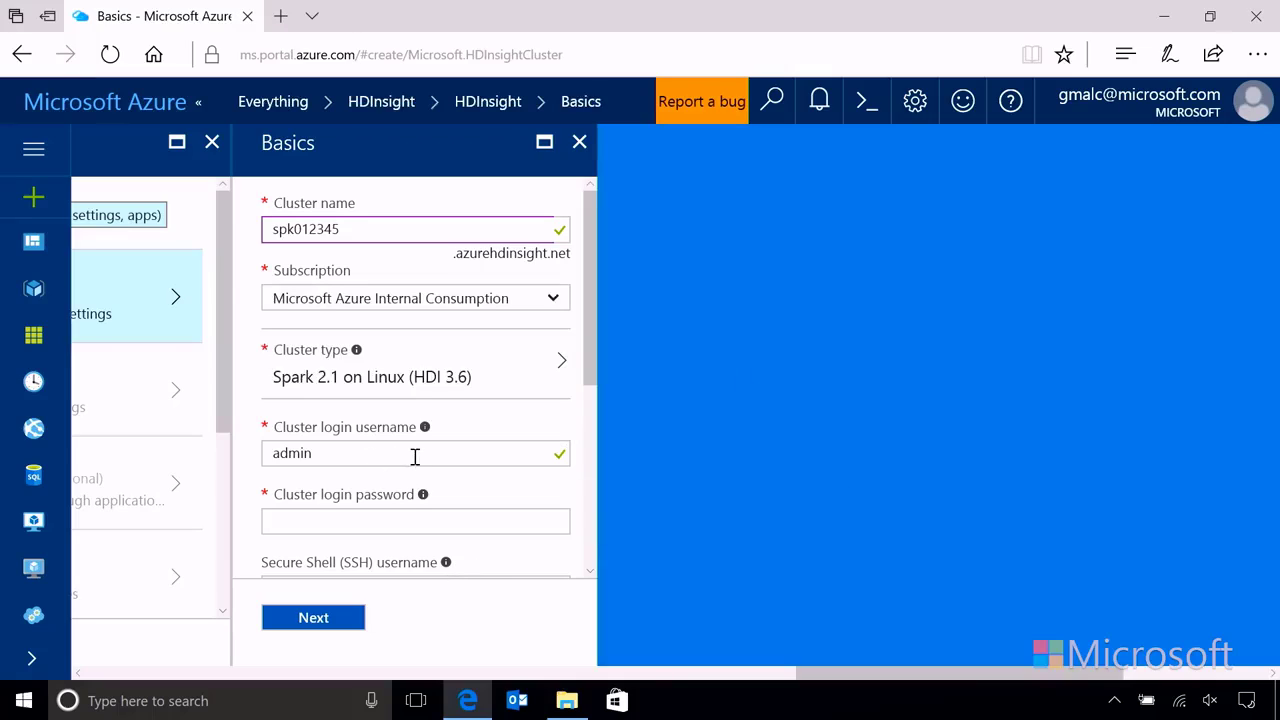
# Step: Replace the default login username admin with hduser and enter the cluster login password
pyautogui.scroll(-3, 413, 456)
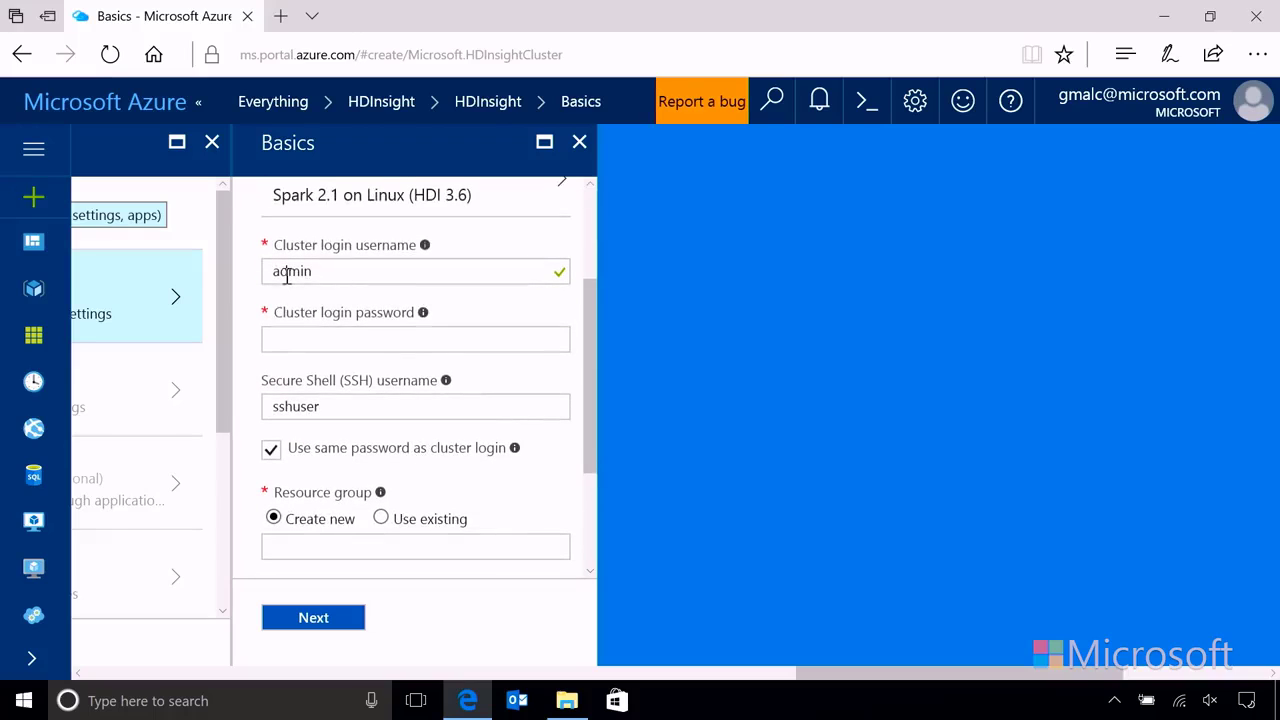
pyautogui.doubleClick(287, 276)
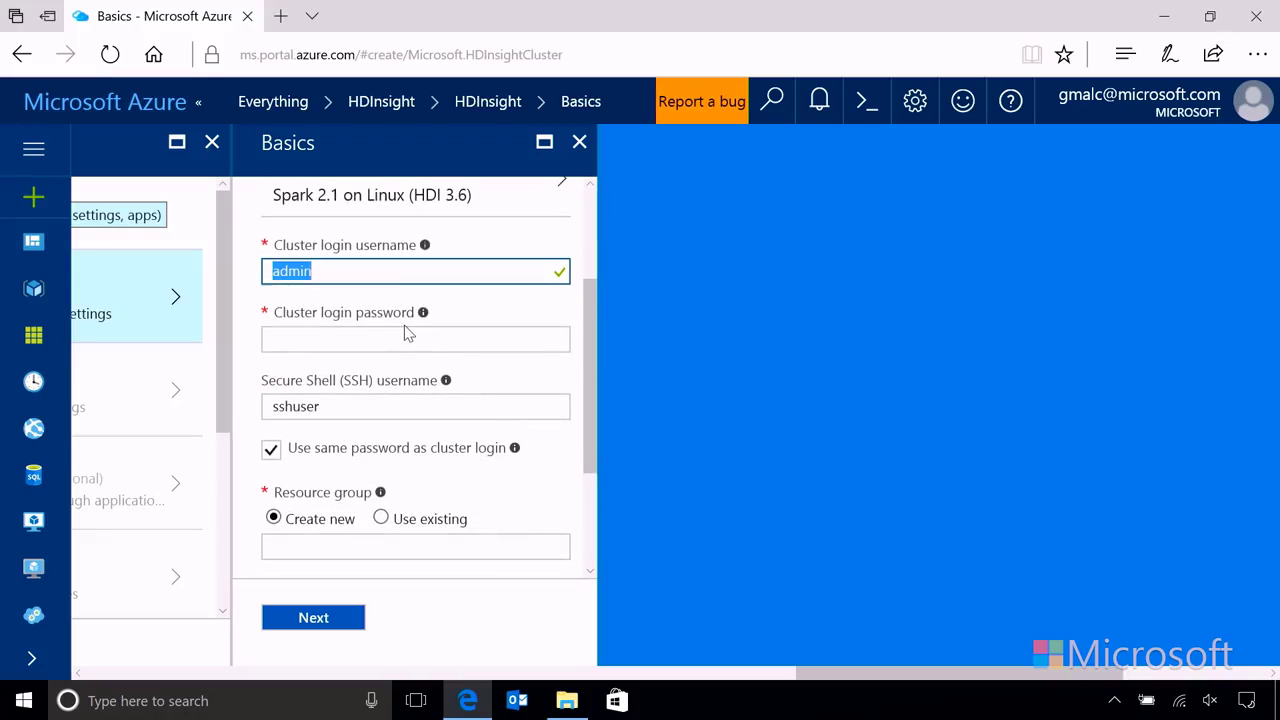
pyautogui.write('hduser')
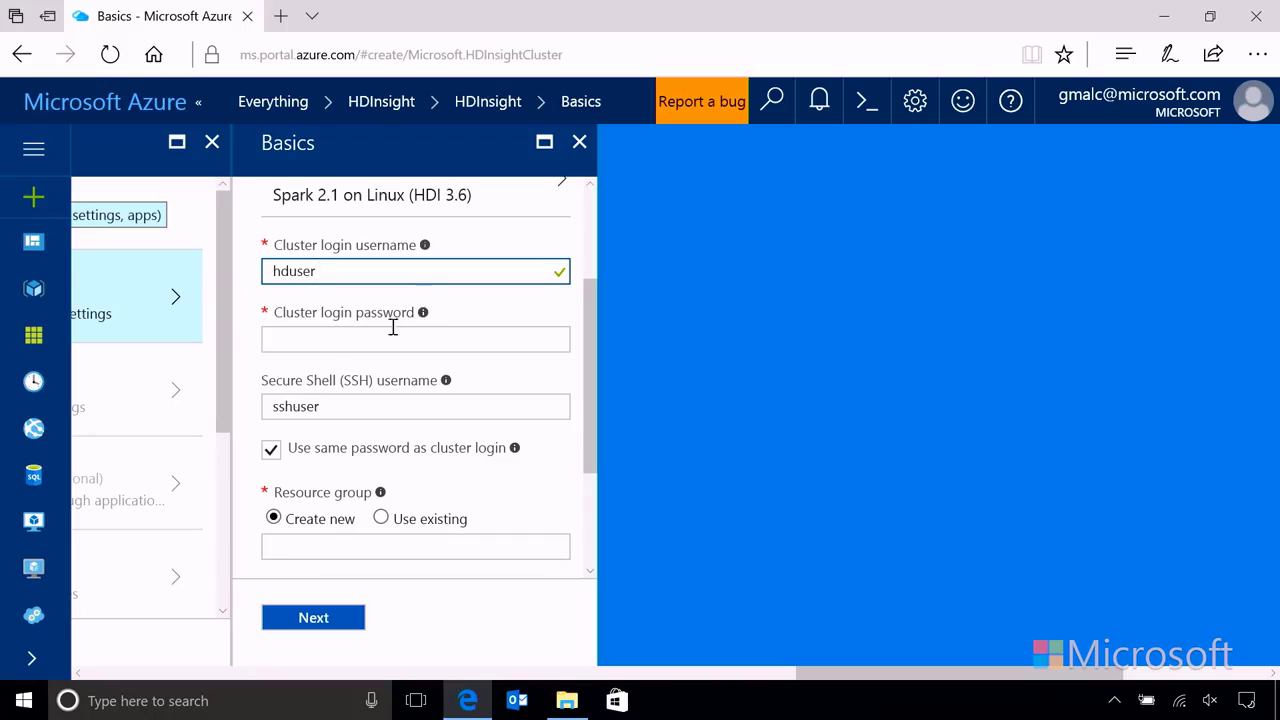
pyautogui.click(318, 342)
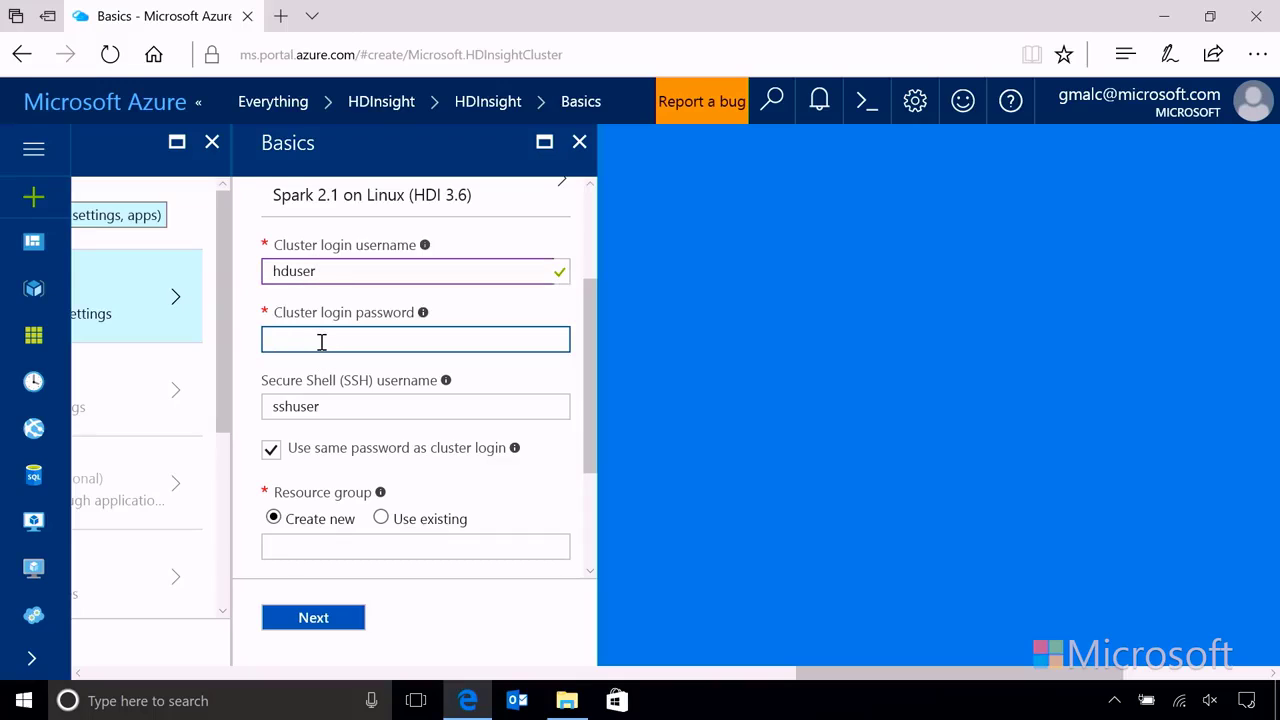
pyautogui.write('•••••••')
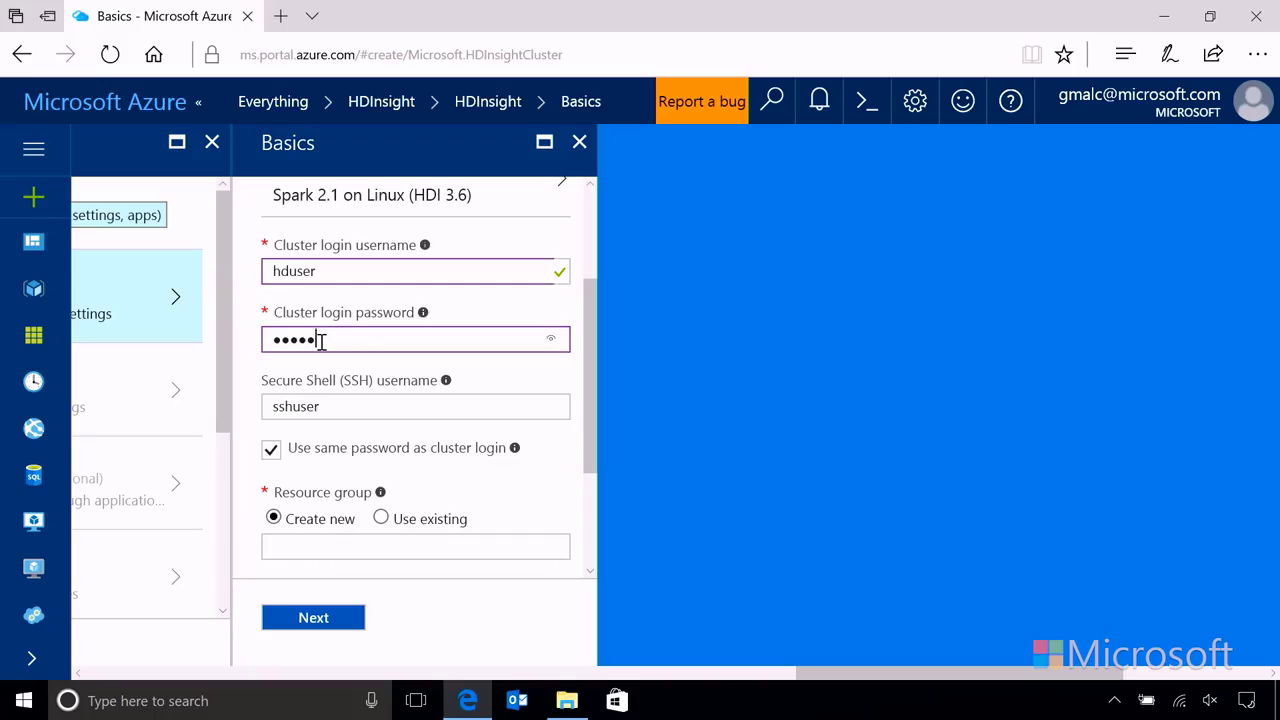
pyautogui.write('•••')
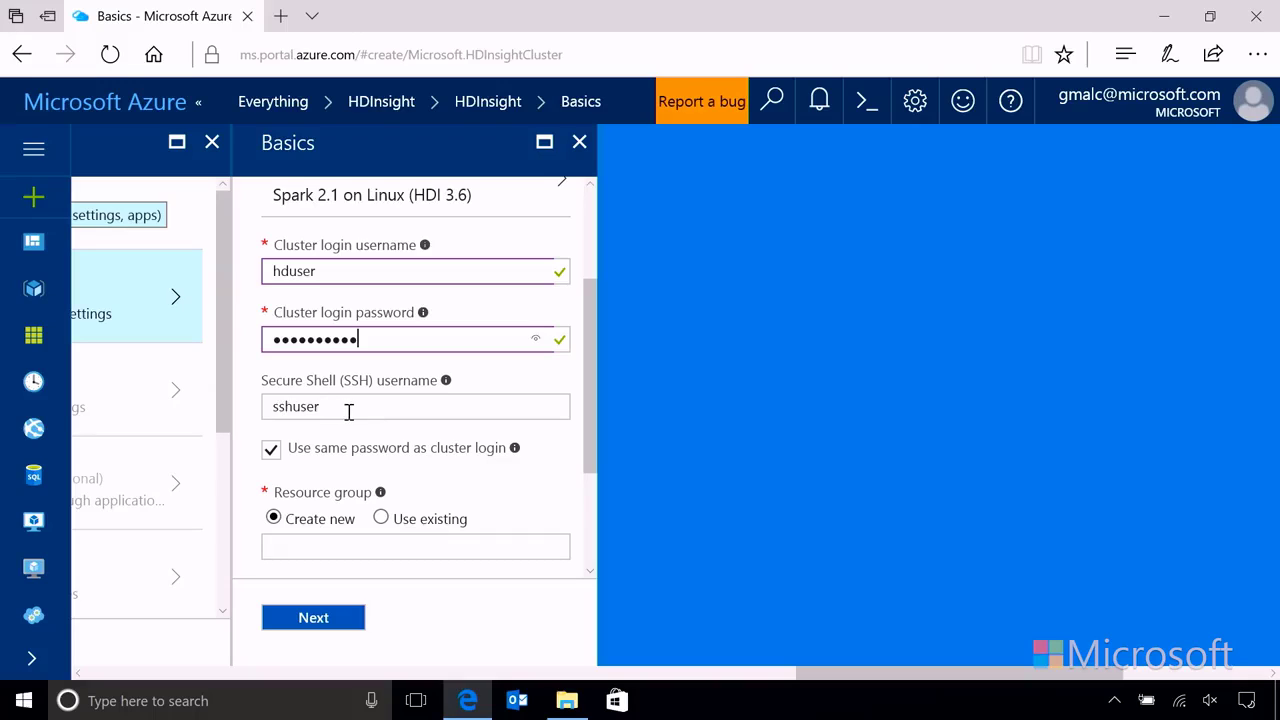
pyautogui.click(326, 405)
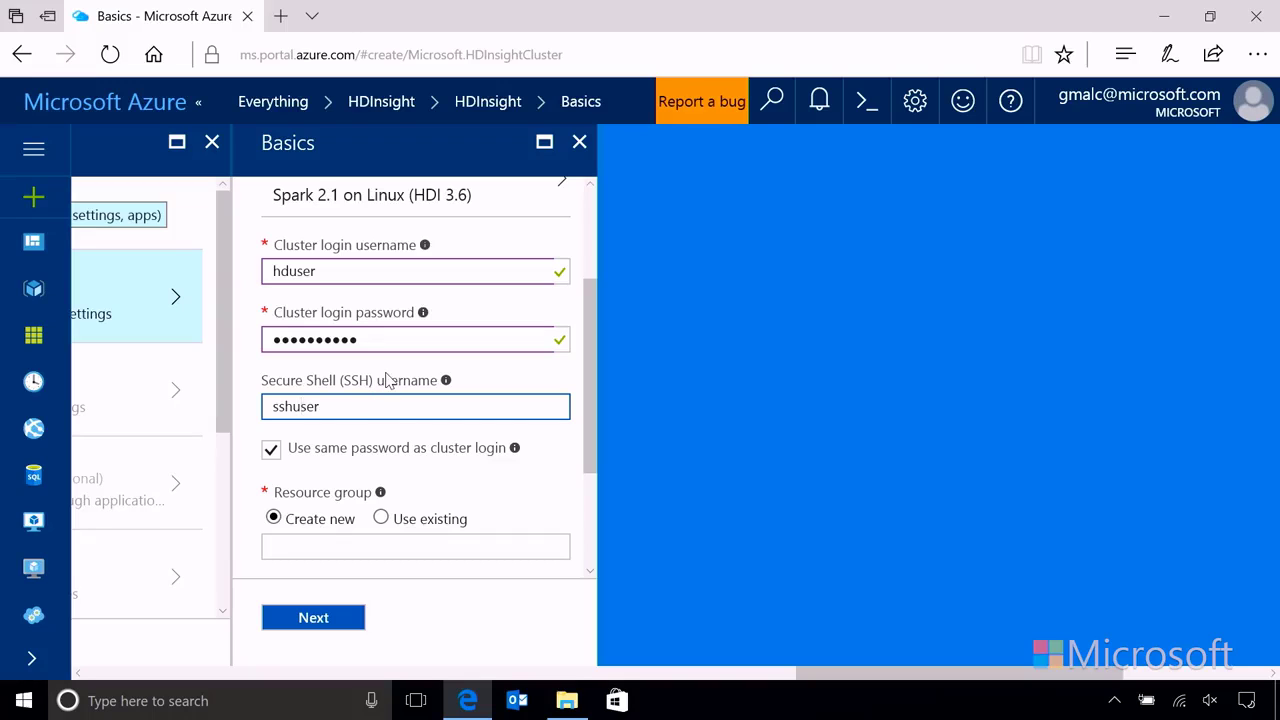
# Step: Create a new resource group named hd12345
pyautogui.scroll(-1, 388, 378)
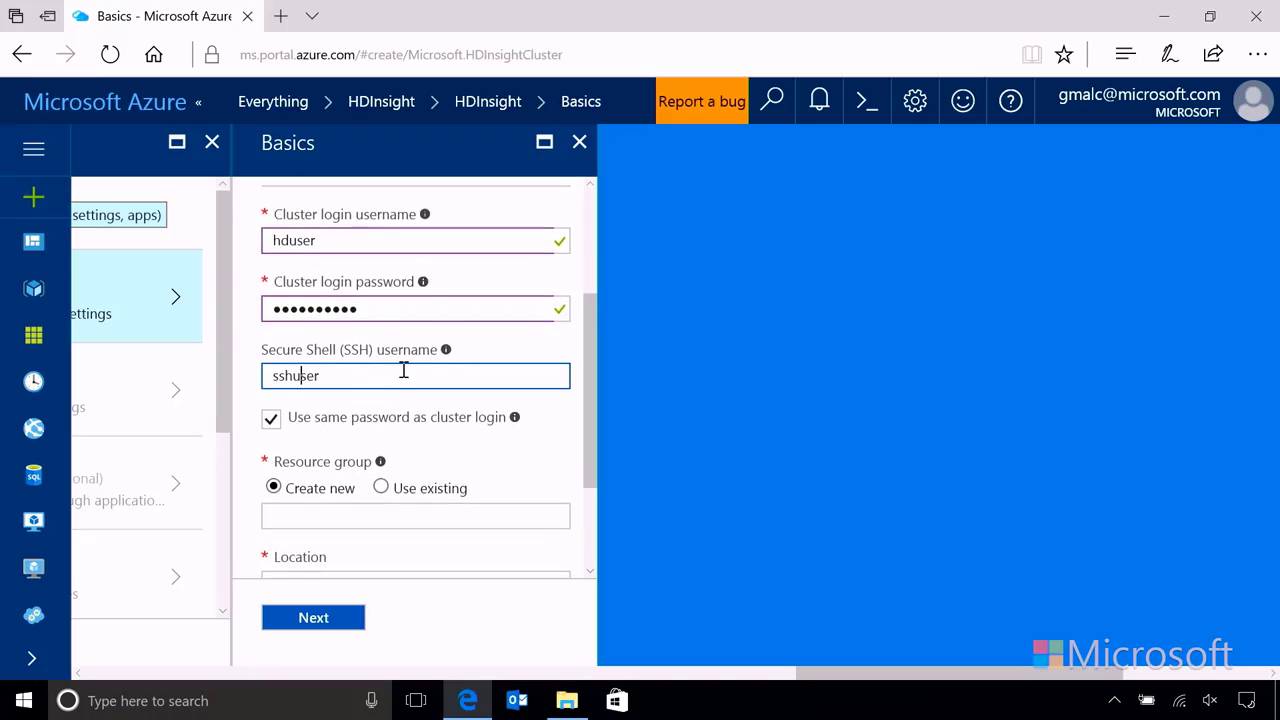
pyautogui.scroll(-1, 403, 371)
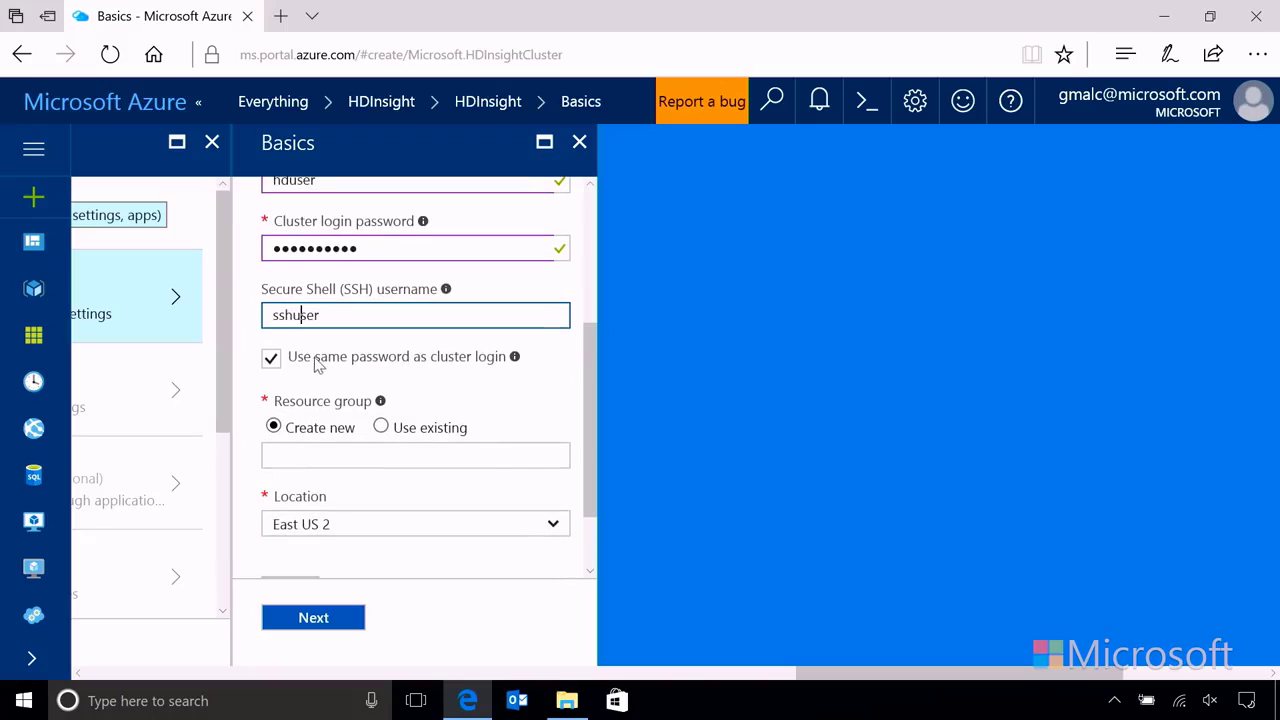
pyautogui.scroll(1, 463, 378)
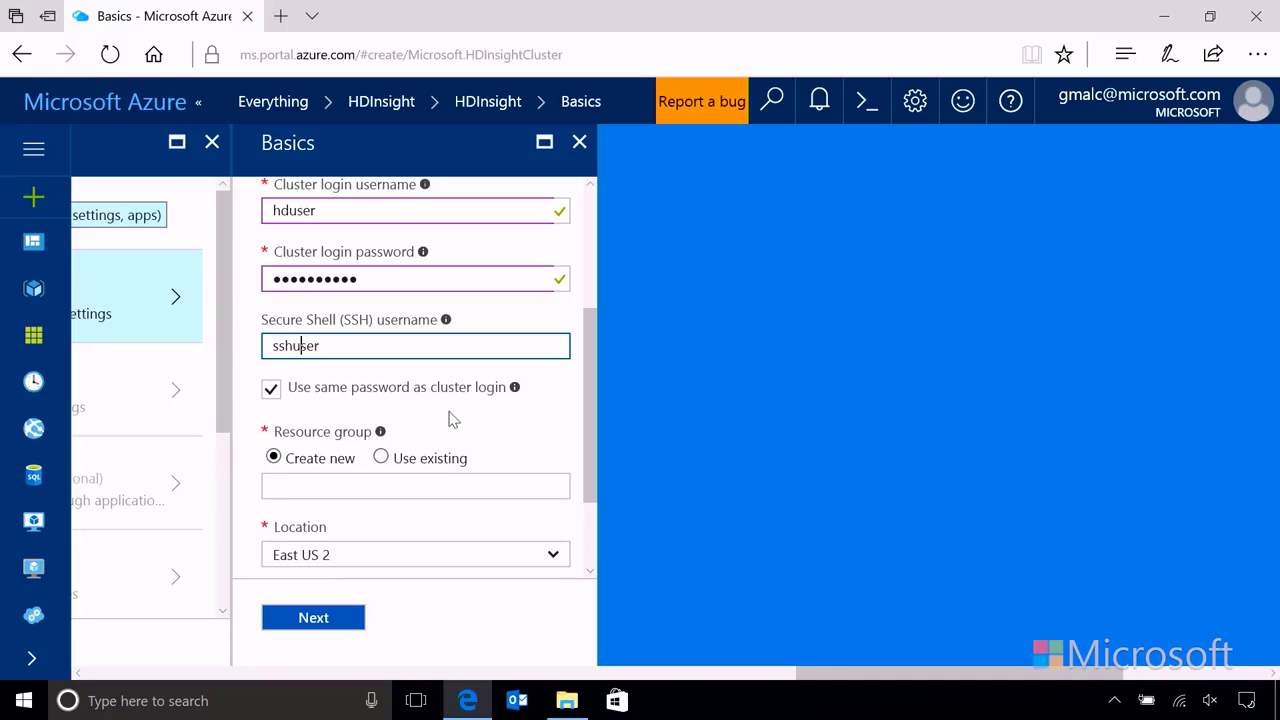
pyautogui.scroll(-1, 450, 419)
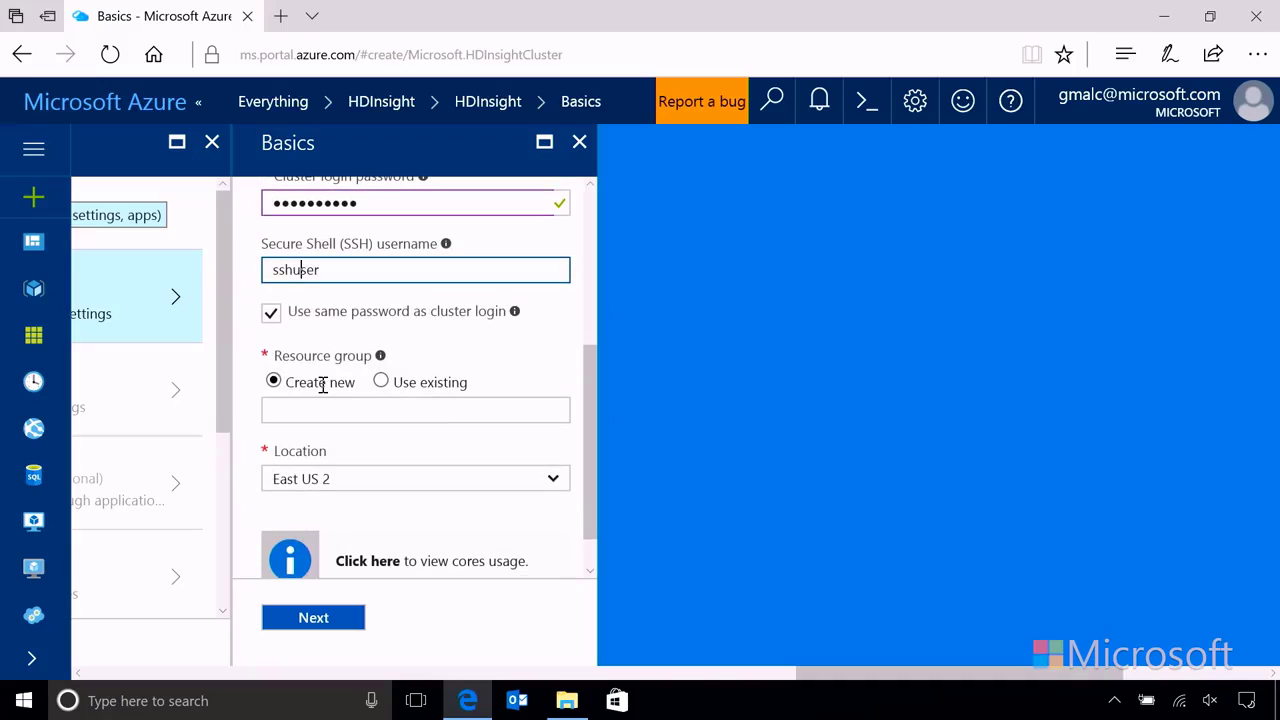
pyautogui.click(327, 412)
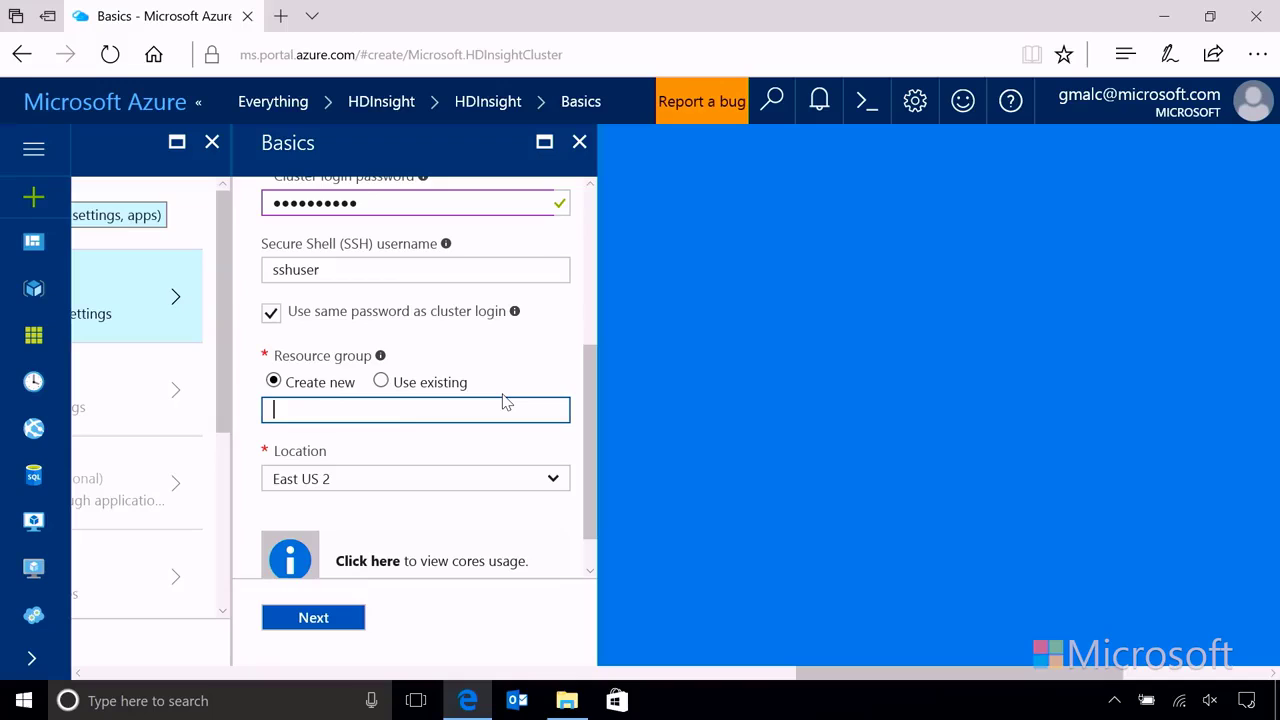
pyautogui.write('hd12345')
pyautogui.click(541, 454)
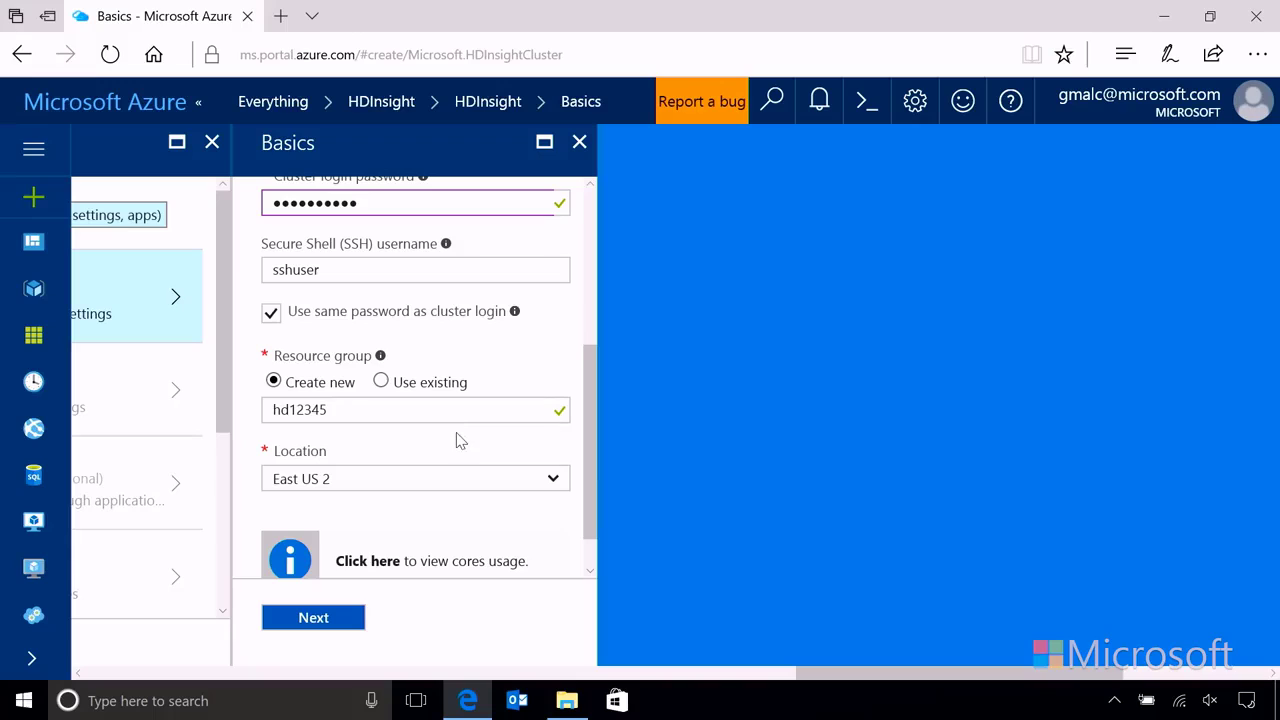
pyautogui.moveTo(591, 480); pyautogui.dragTo(590, 533)
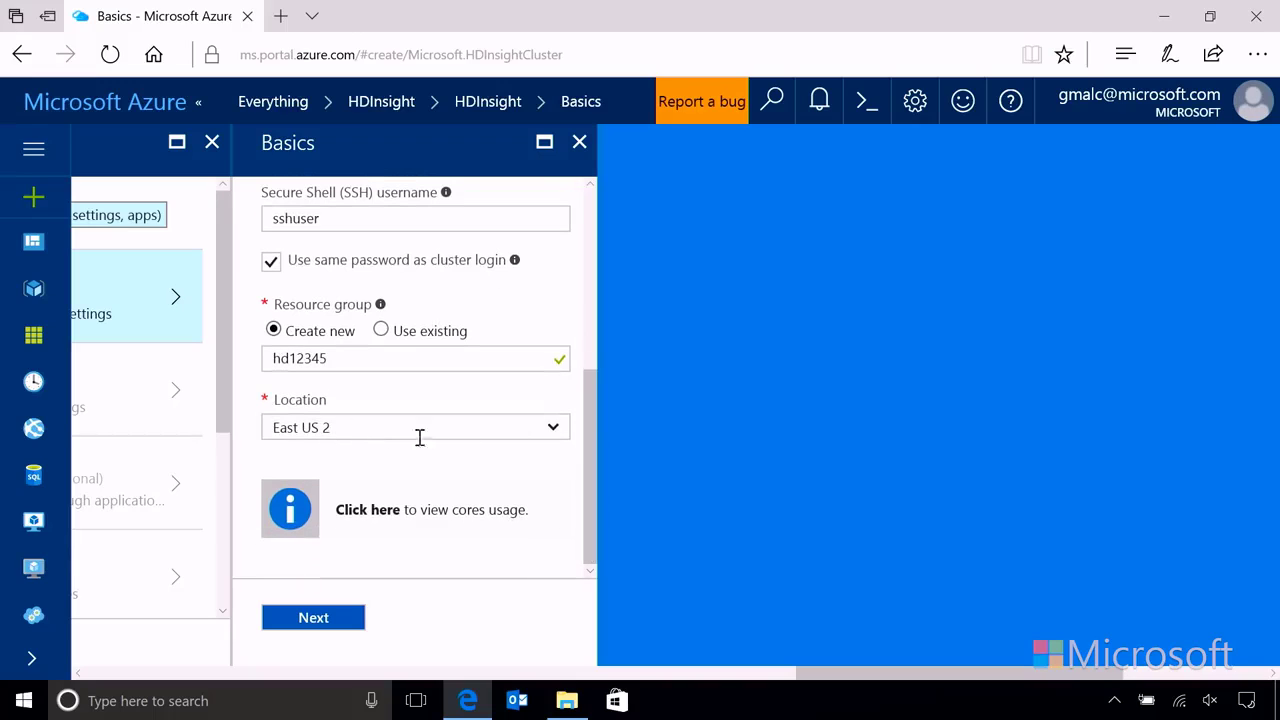
# Step: Keep East US 2 as the cluster location and submit the basic settings
pyautogui.click(554, 432)
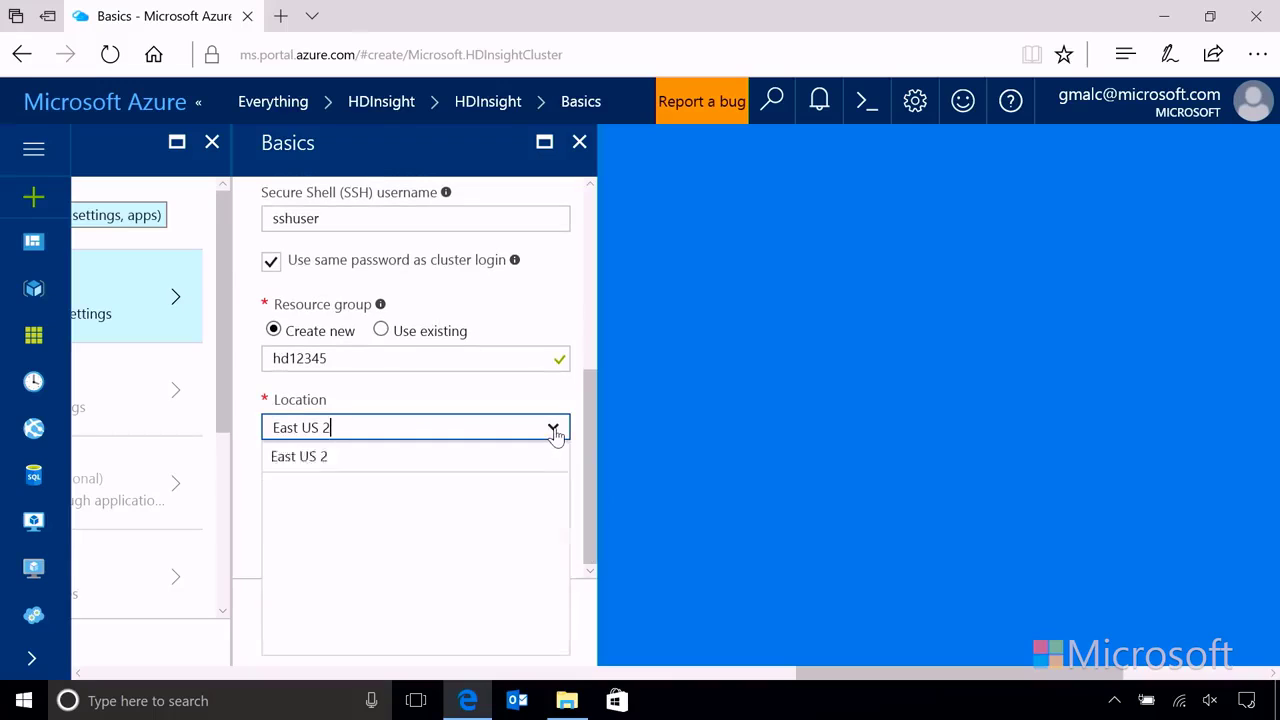
pyautogui.click(323, 457)
pyautogui.click(444, 398)
pyautogui.click(314, 619)
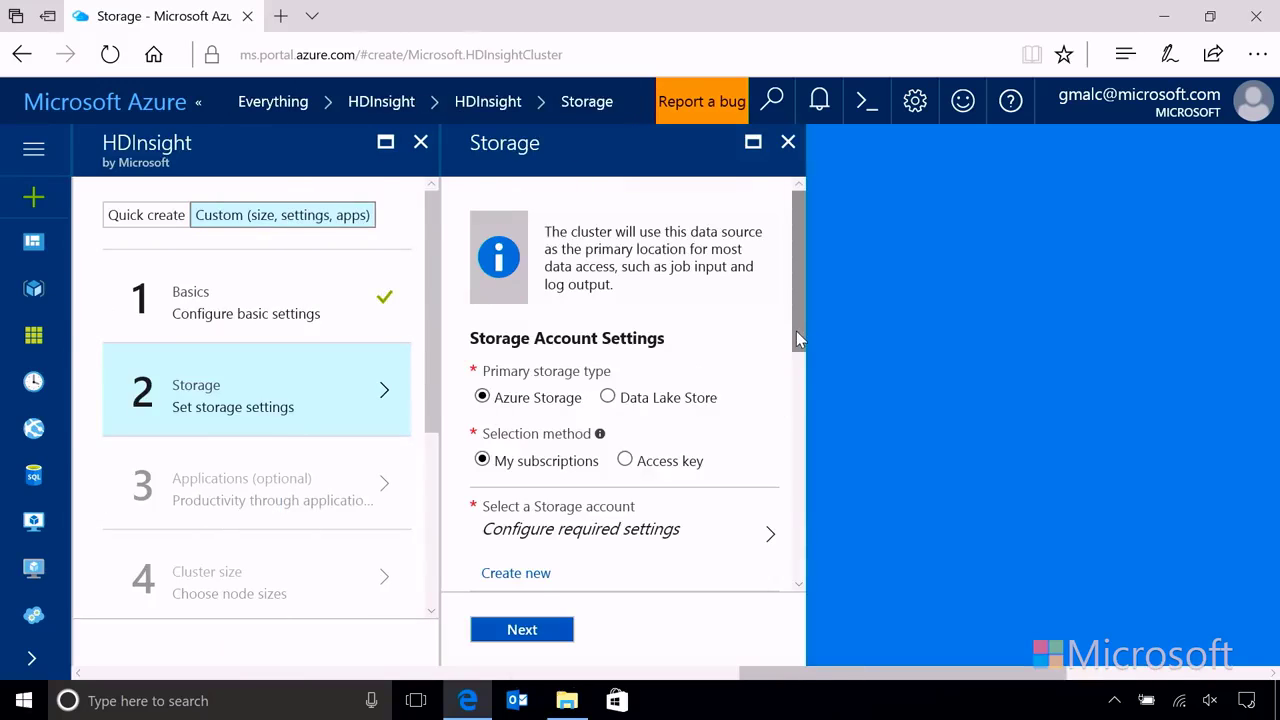
# Step: Create a new storage account named hdazstore12345
pyautogui.moveTo(796, 331); pyautogui.dragTo(797, 351)
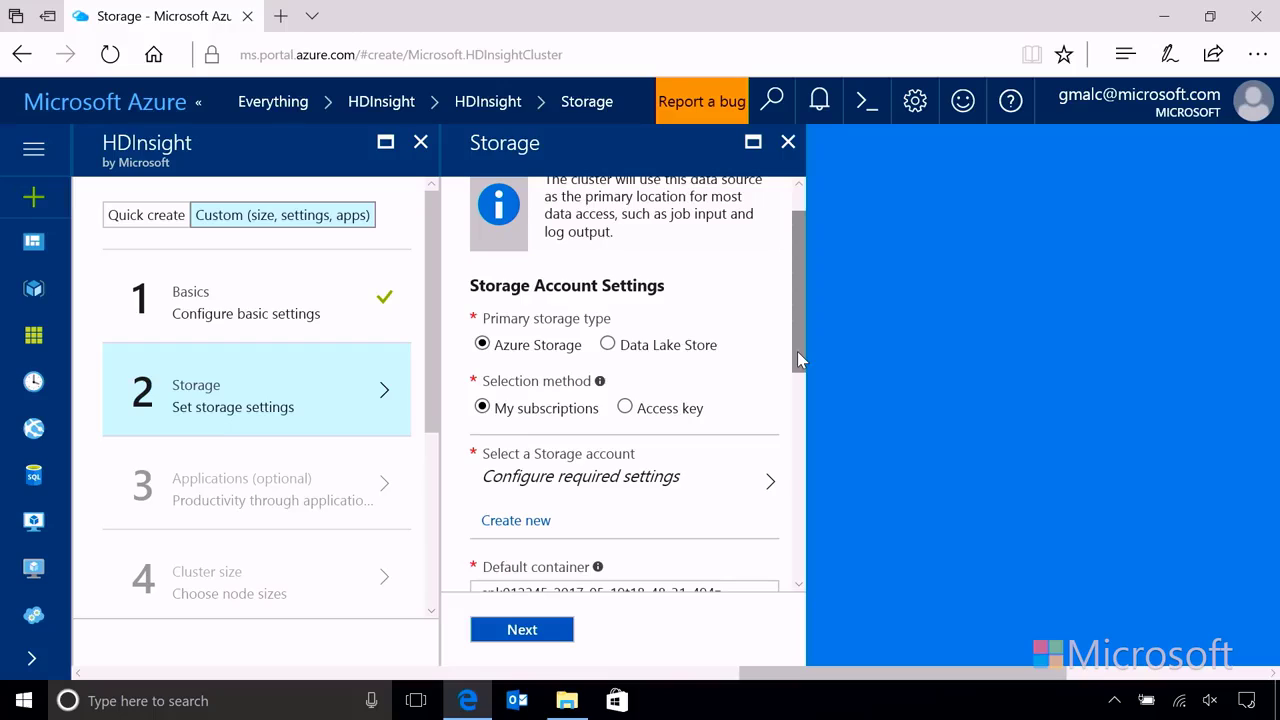
pyautogui.moveTo(797, 351); pyautogui.dragTo(797, 361)
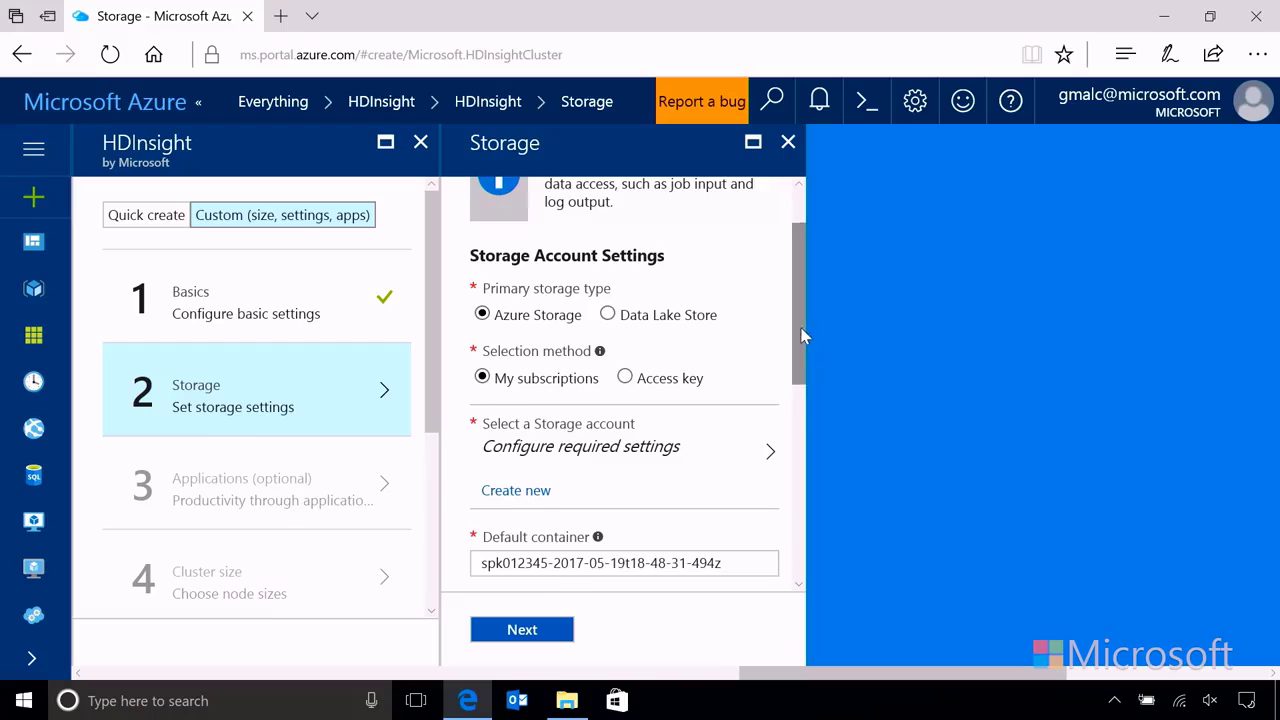
pyautogui.scroll(-1, 803, 337)
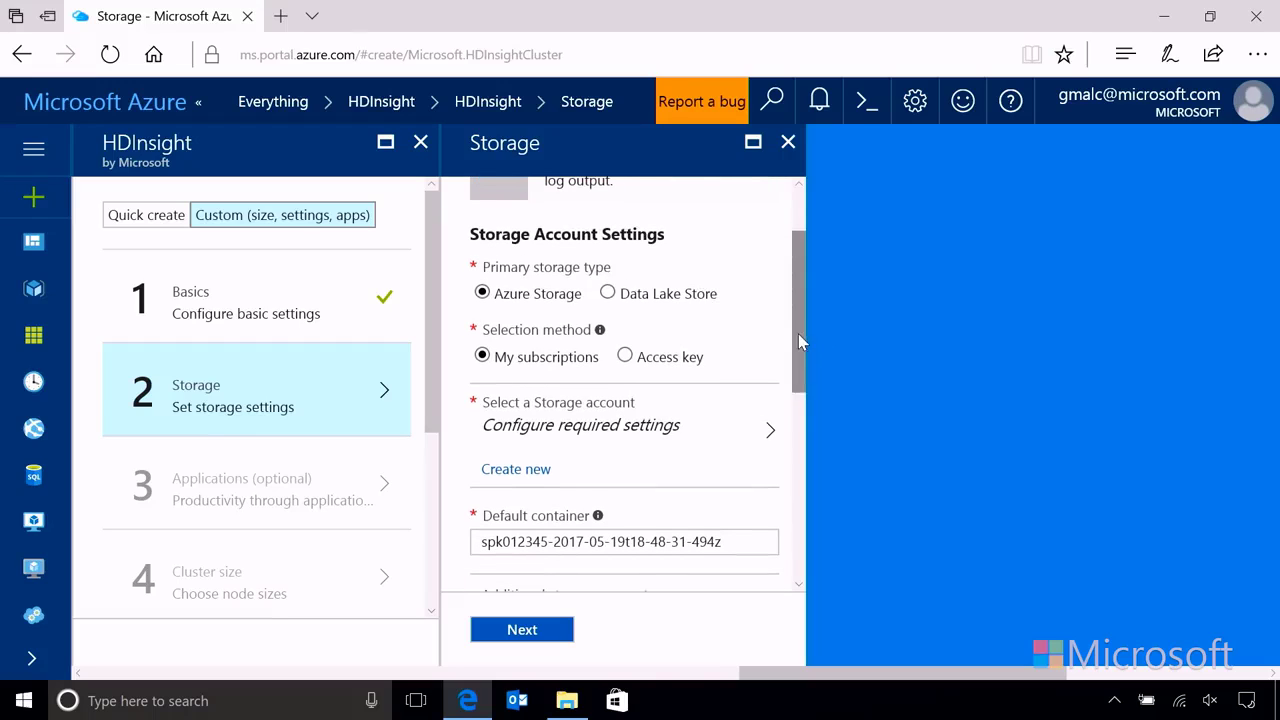
pyautogui.scroll(2, 800, 342)
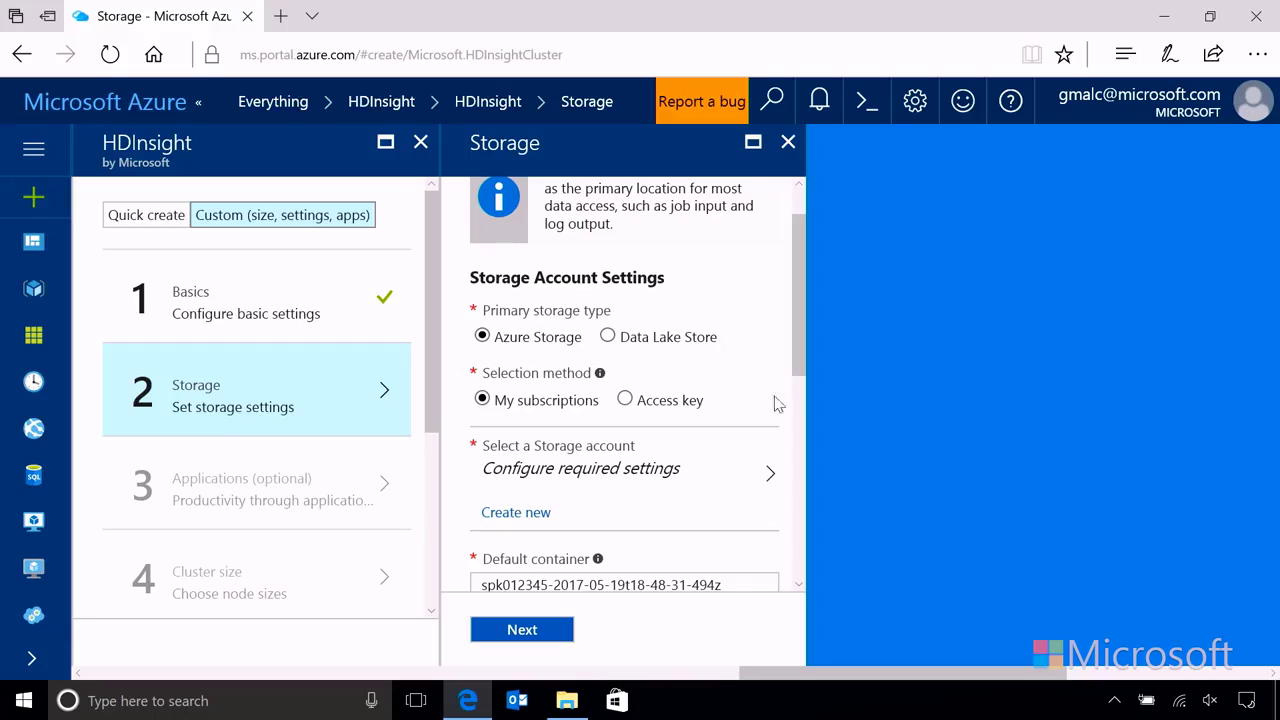
pyautogui.scroll(-1, 800, 388)
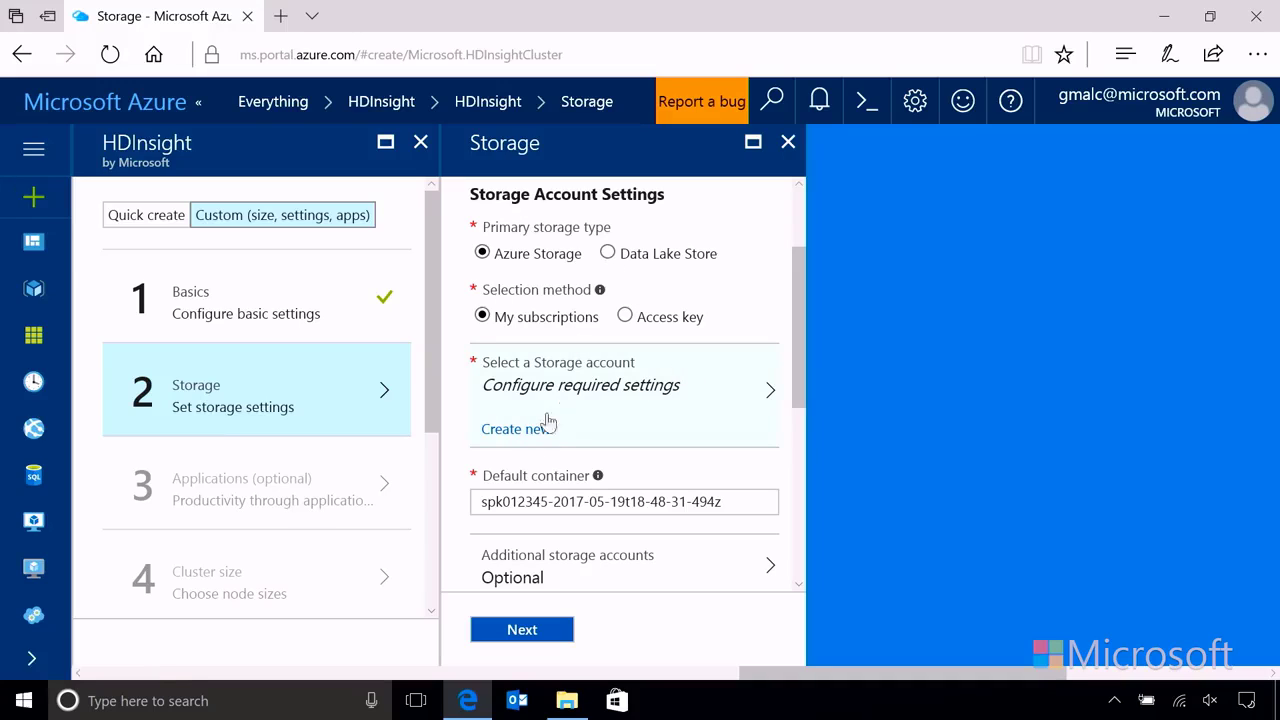
pyautogui.click(518, 429)
pyautogui.click(536, 395)
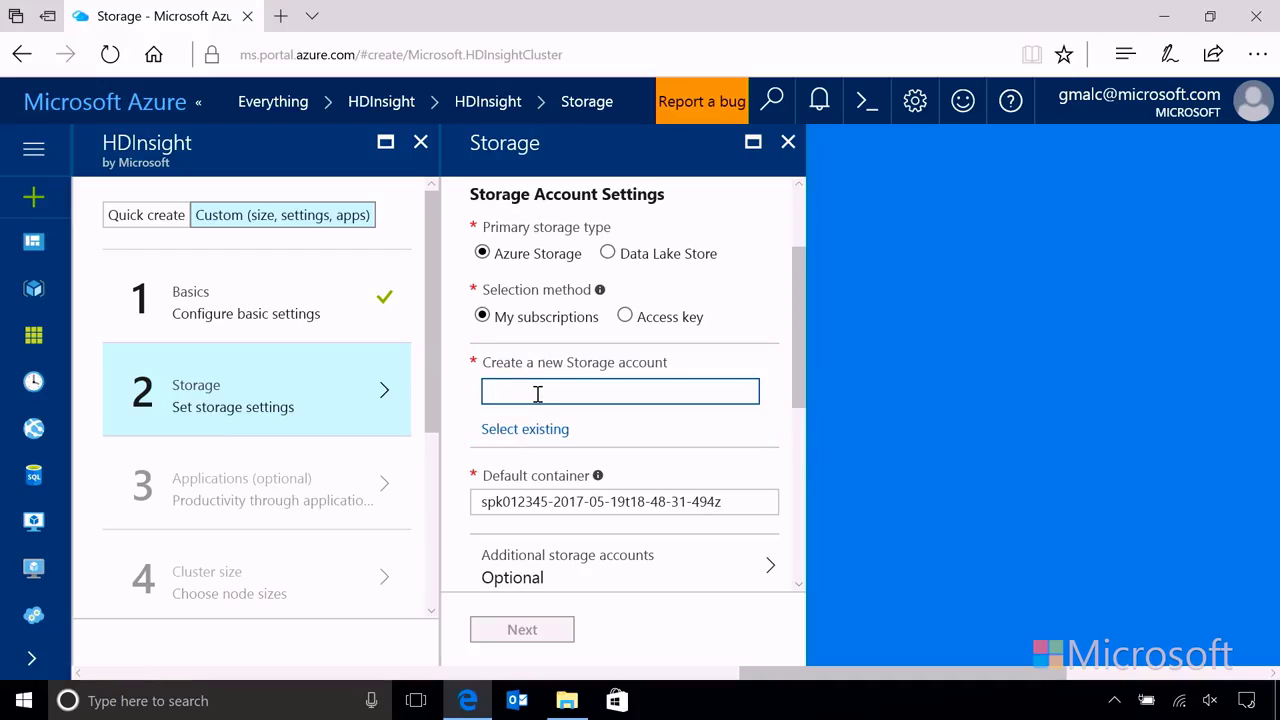
pyautogui.write('hd')
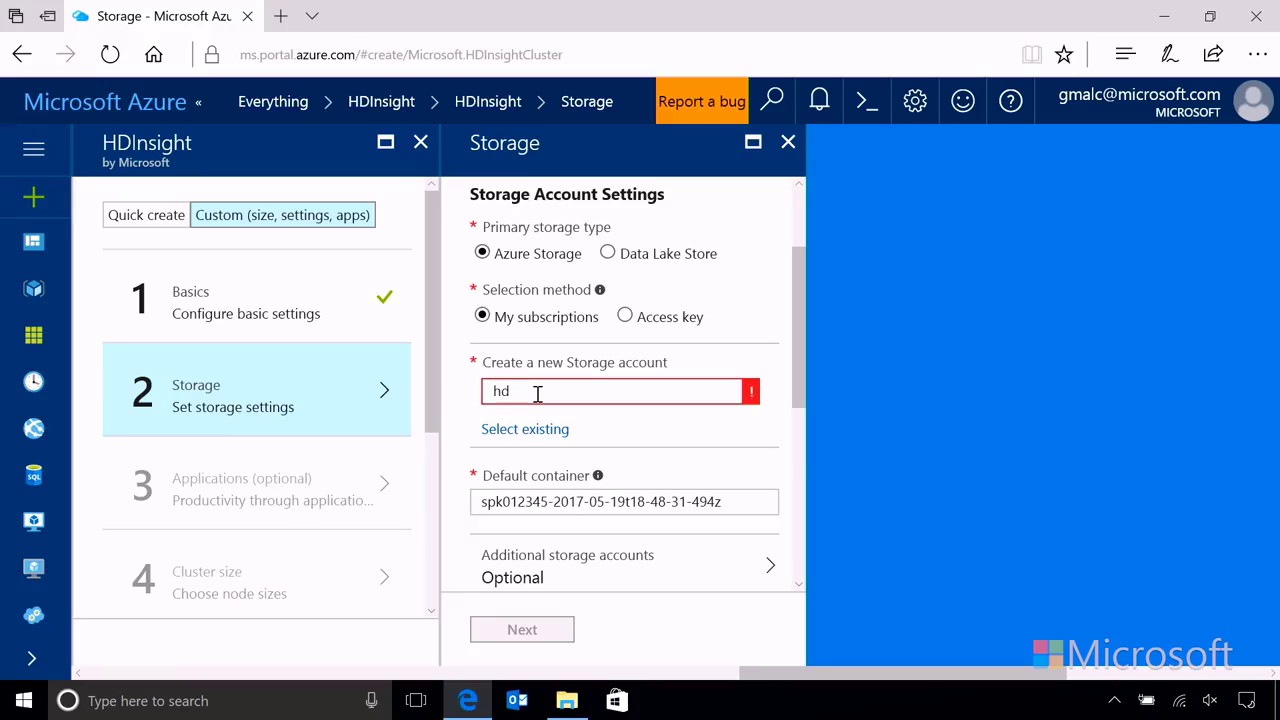
pyautogui.write('azstore12345')
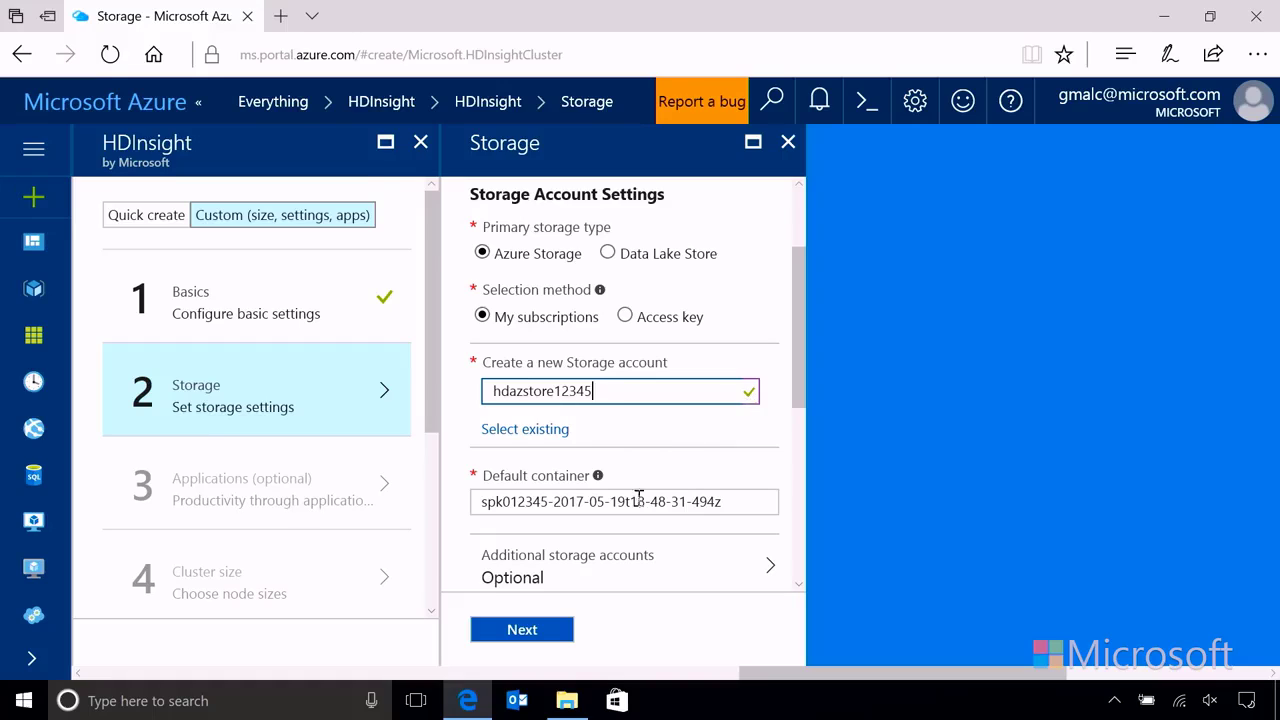
# Step: Delete the date-time suffix so the default container is just spk012345
pyautogui.click(551, 503)
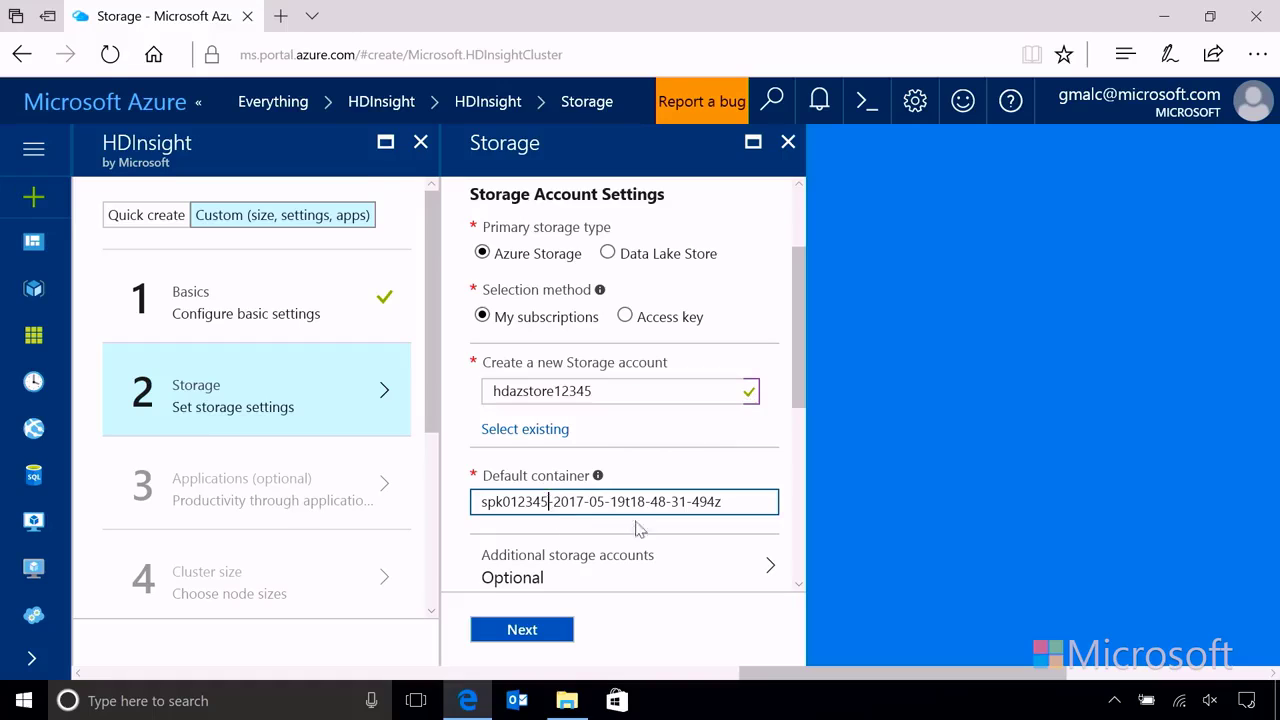
pyautogui.moveTo(724, 503); pyautogui.dragTo(558, 515)
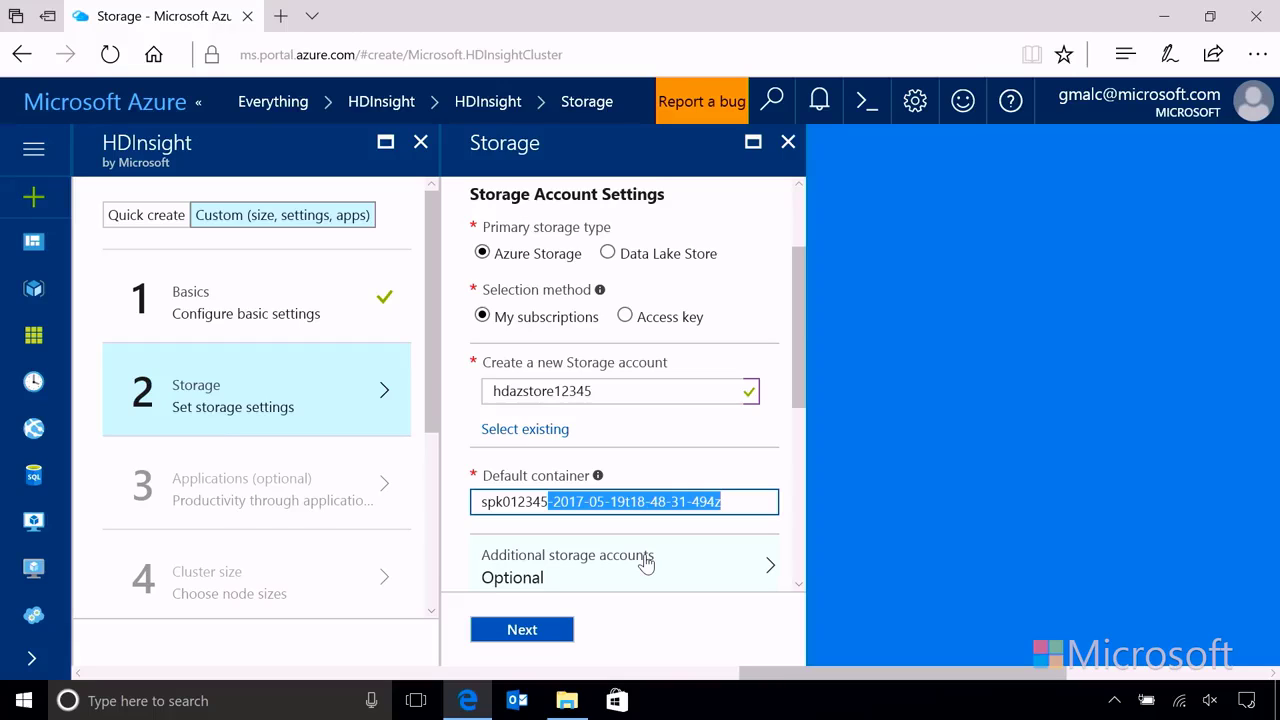
pyautogui.press('BackSpace')
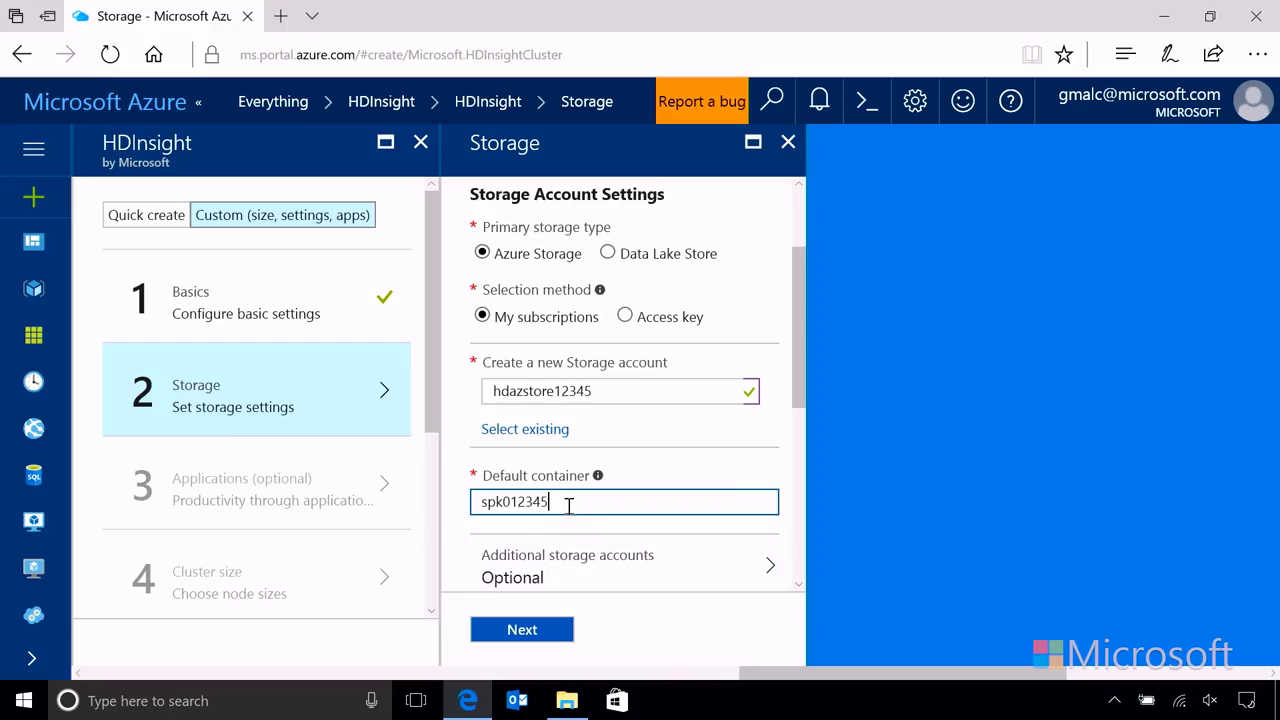
# Step: Leave the metastore databases empty and accept the storage settings
pyautogui.moveTo(803, 402); pyautogui.dragTo(803, 430)
pyautogui.scroll(-1, 803, 430)
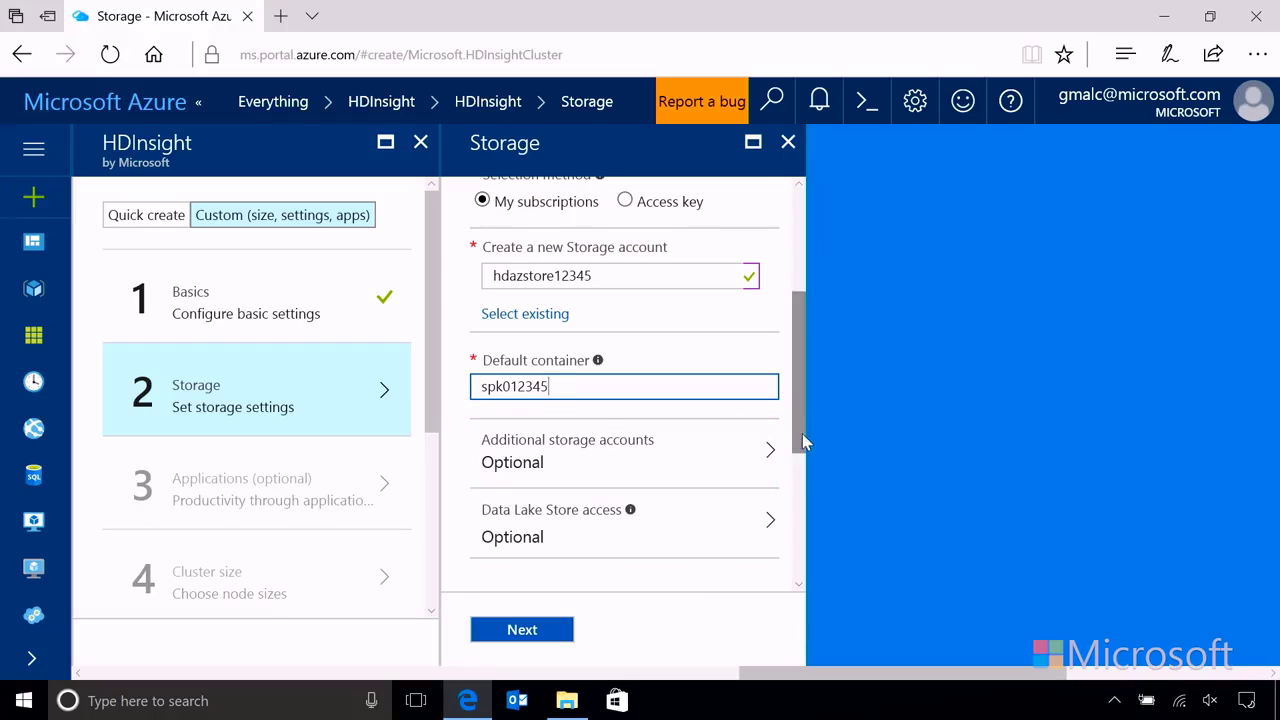
pyautogui.scroll(-3, 805, 441)
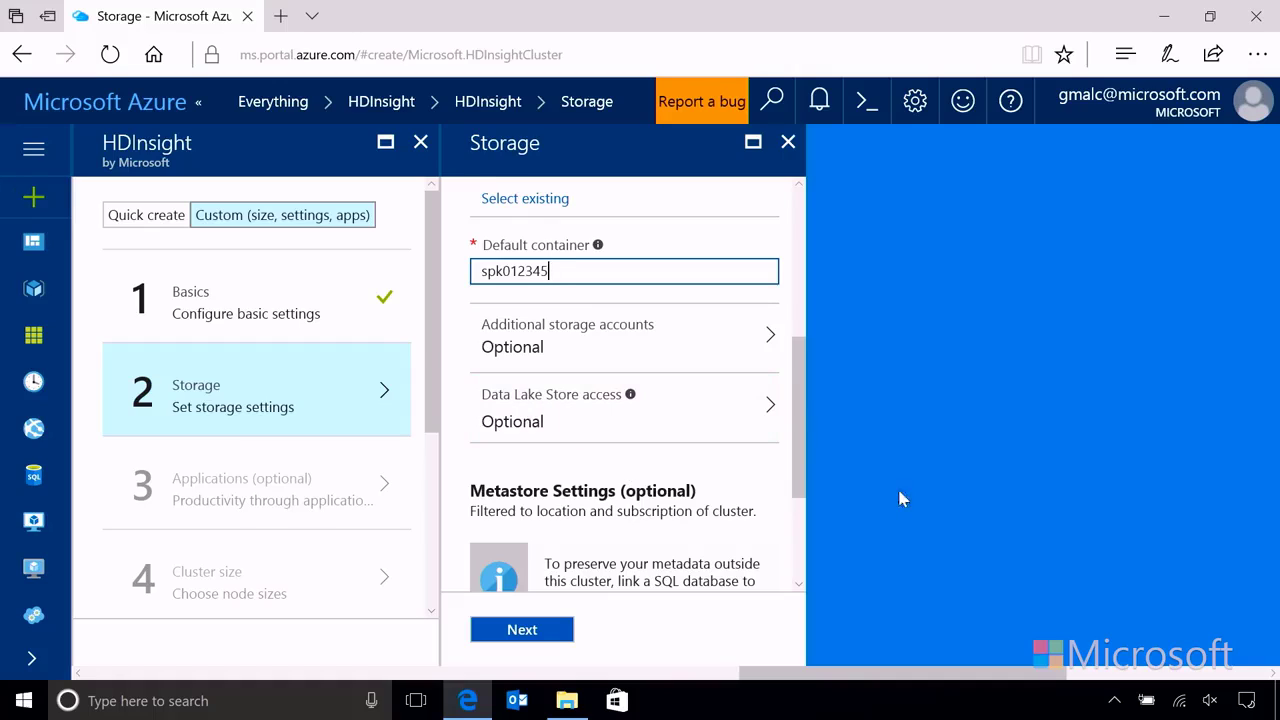
pyautogui.moveTo(801, 446); pyautogui.dragTo(792, 530)
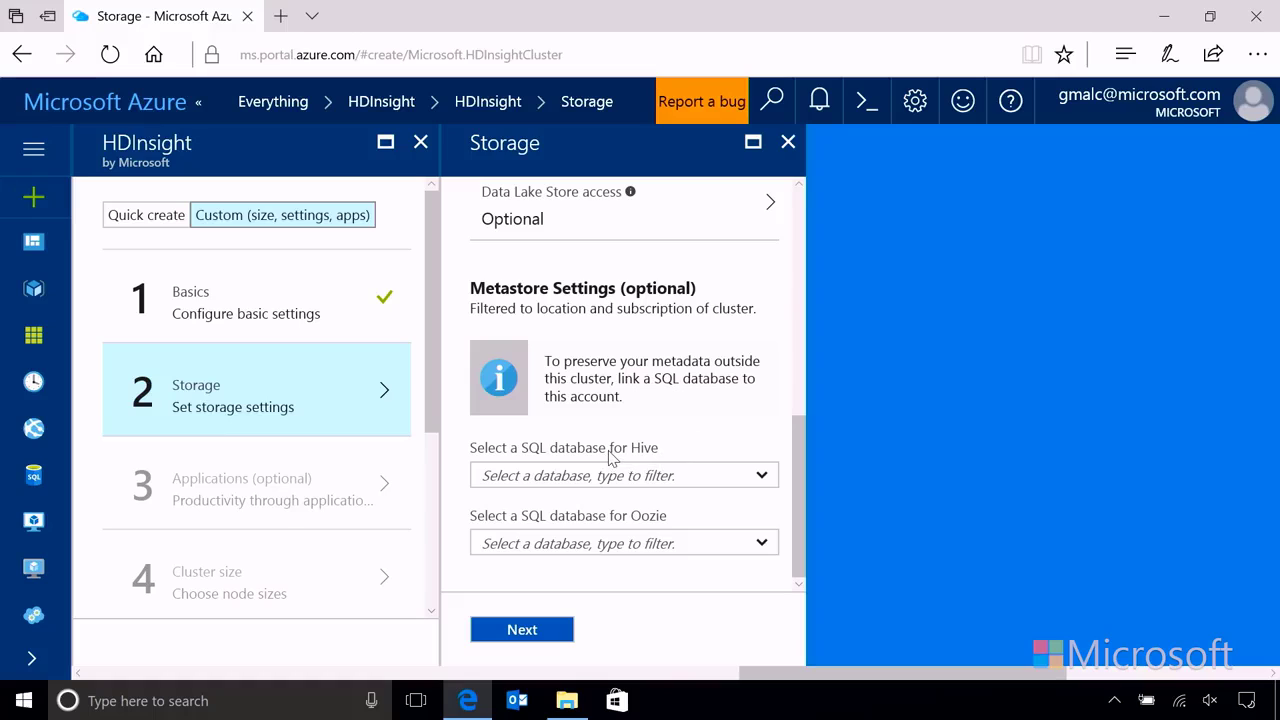
pyautogui.click(522, 629)
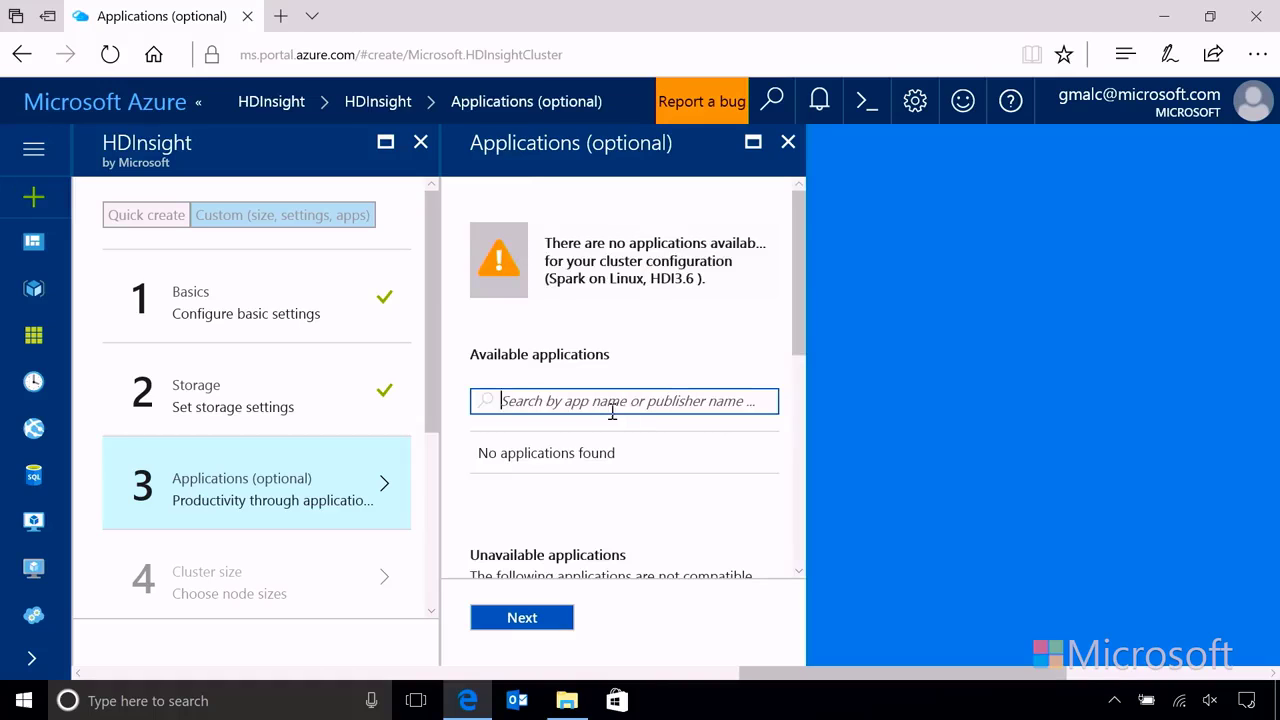
# Step: Skip the Applications step, as no compatible applications are listed, and continue
pyautogui.scroll(-2, 726, 367)
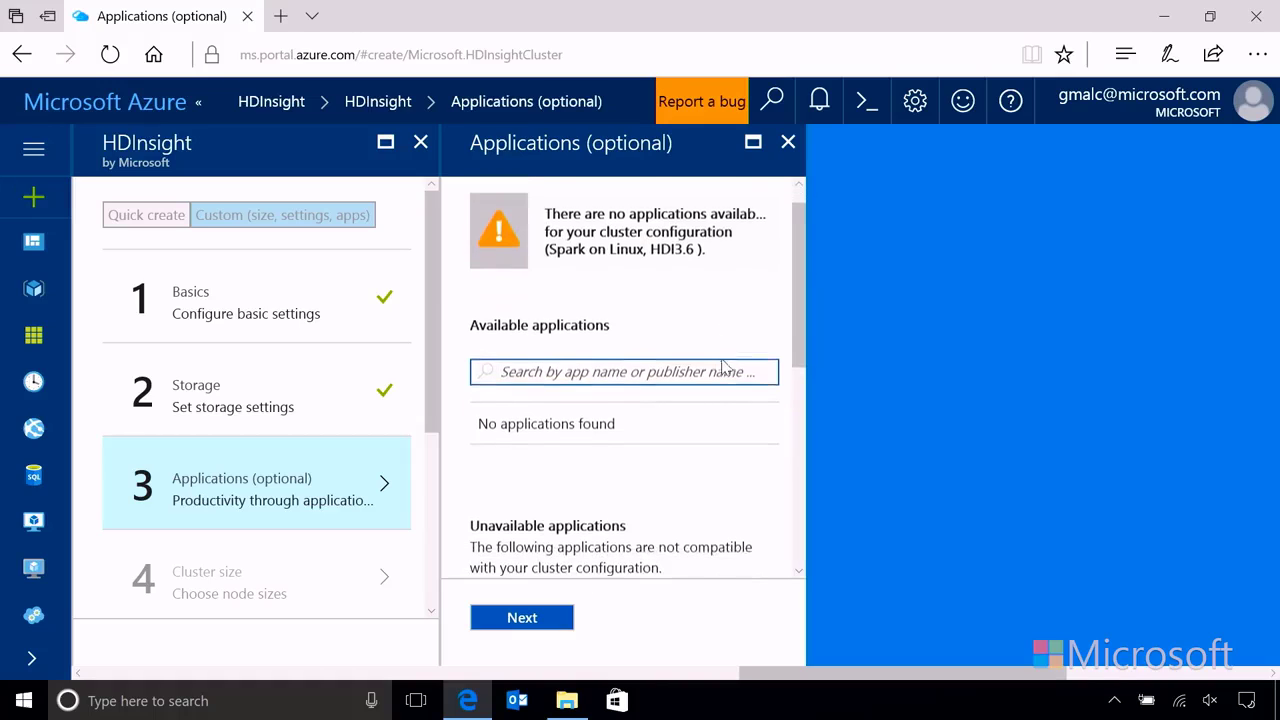
pyautogui.scroll(2, 724, 367)
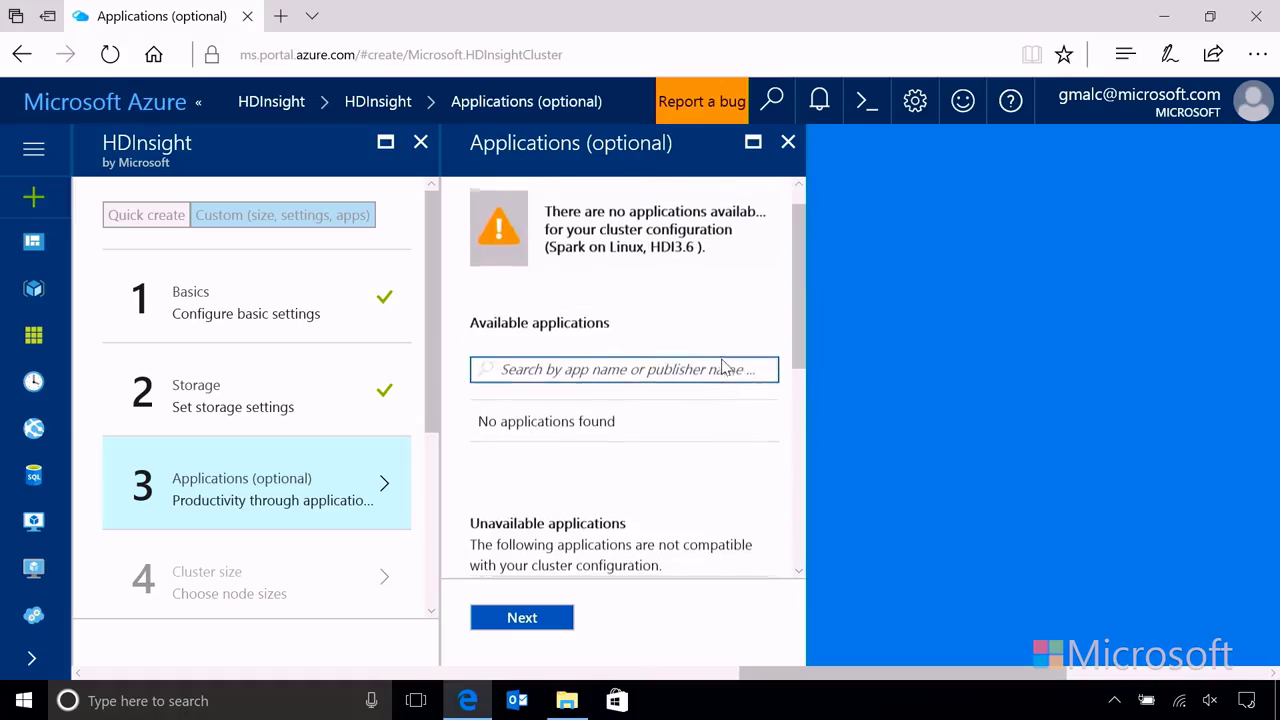
pyautogui.scroll(-5, 724, 367)
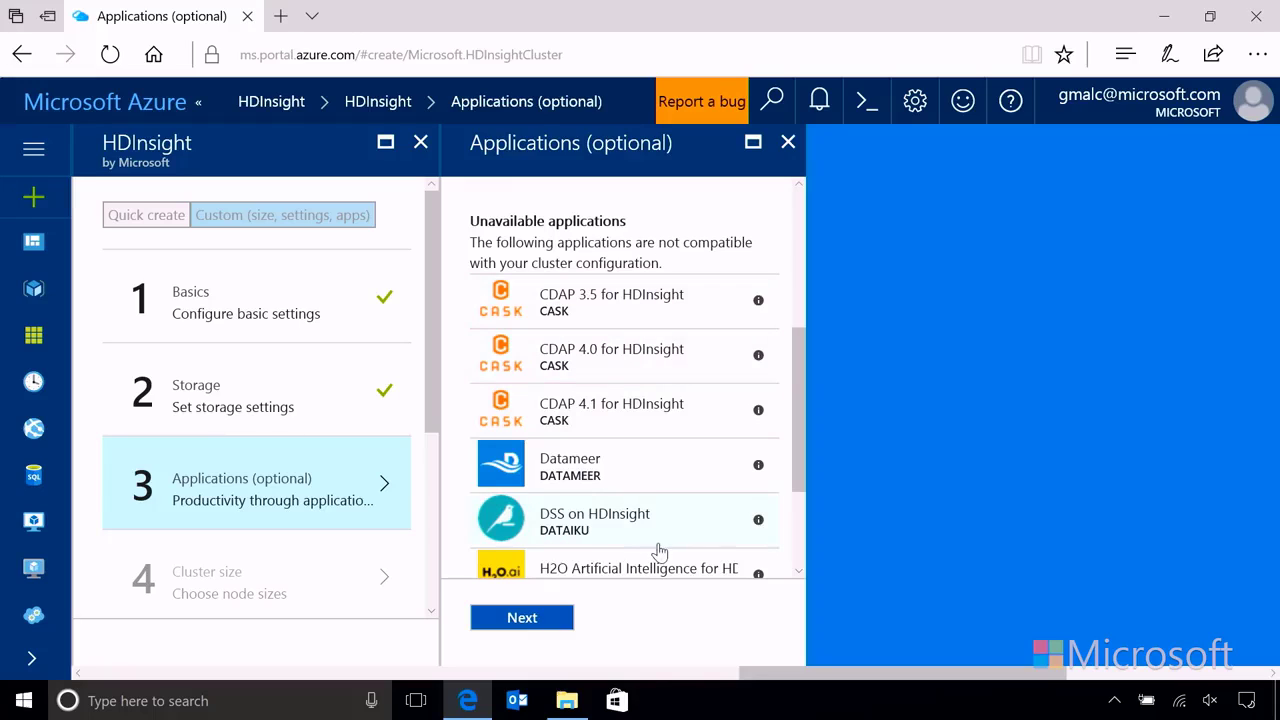
pyautogui.scroll(-3, 648, 456)
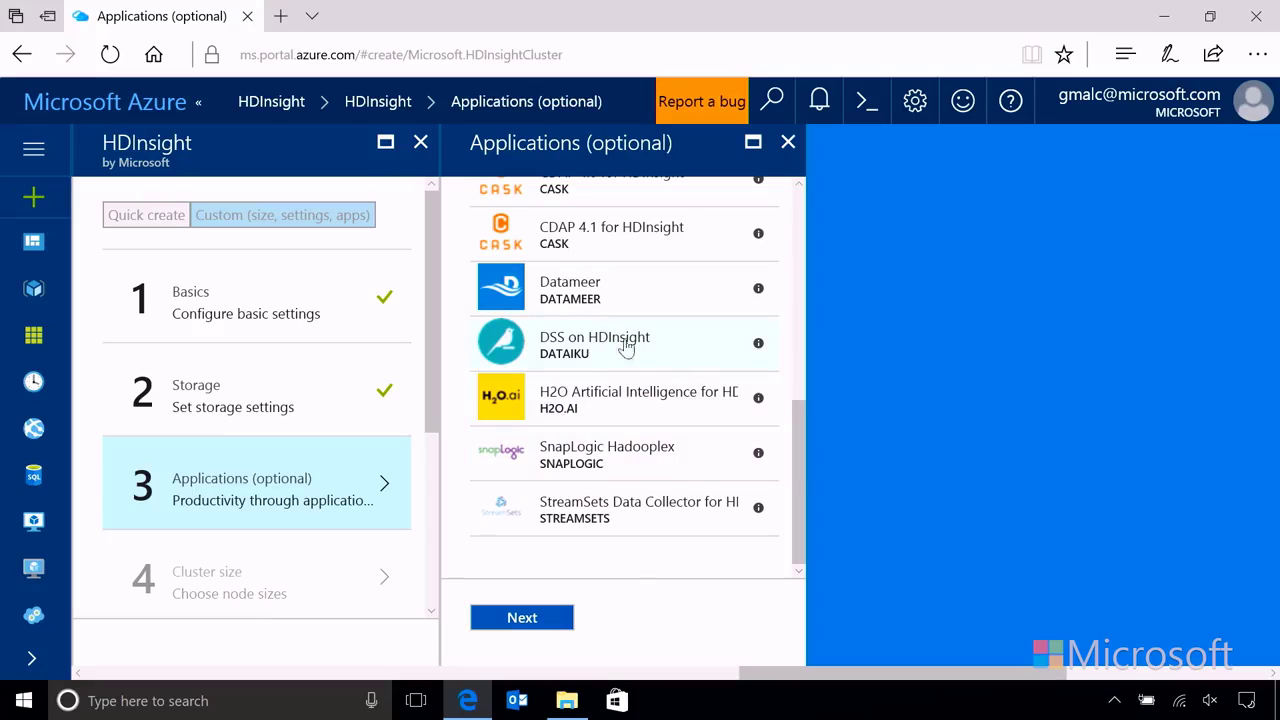
pyautogui.click(550, 624)
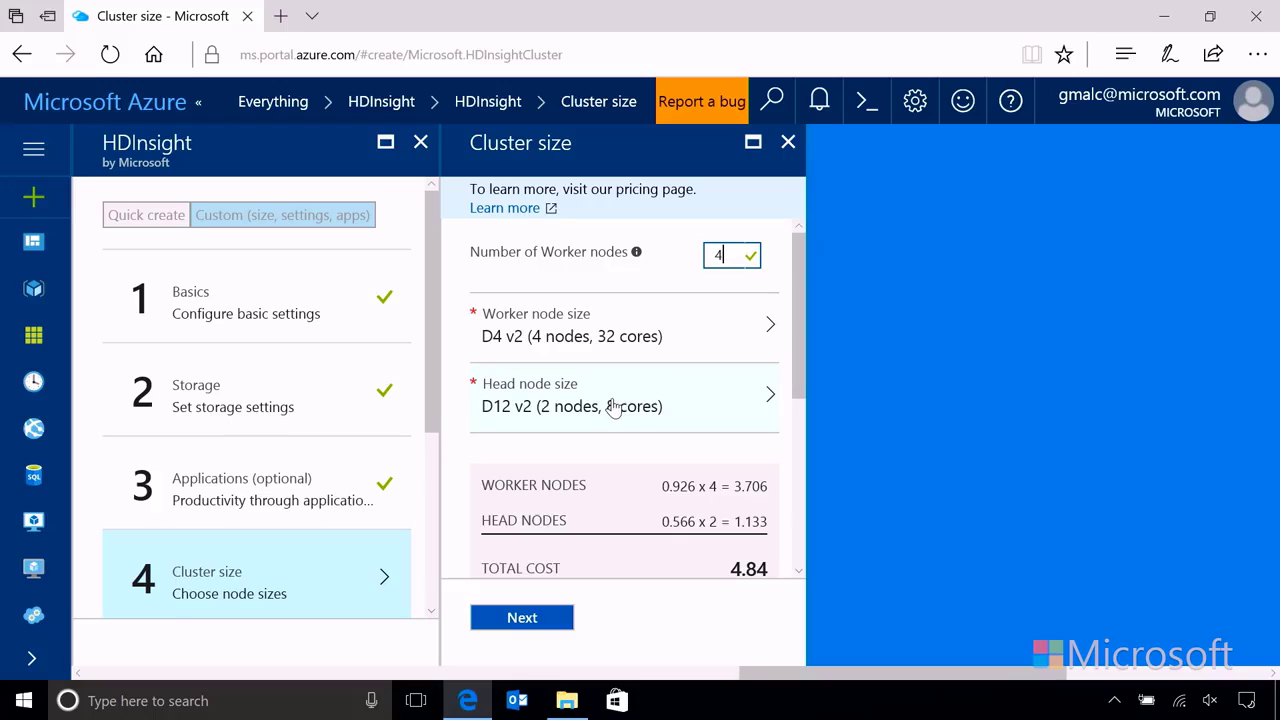
pyautogui.doubleClick(719, 256)
pyautogui.write('1')
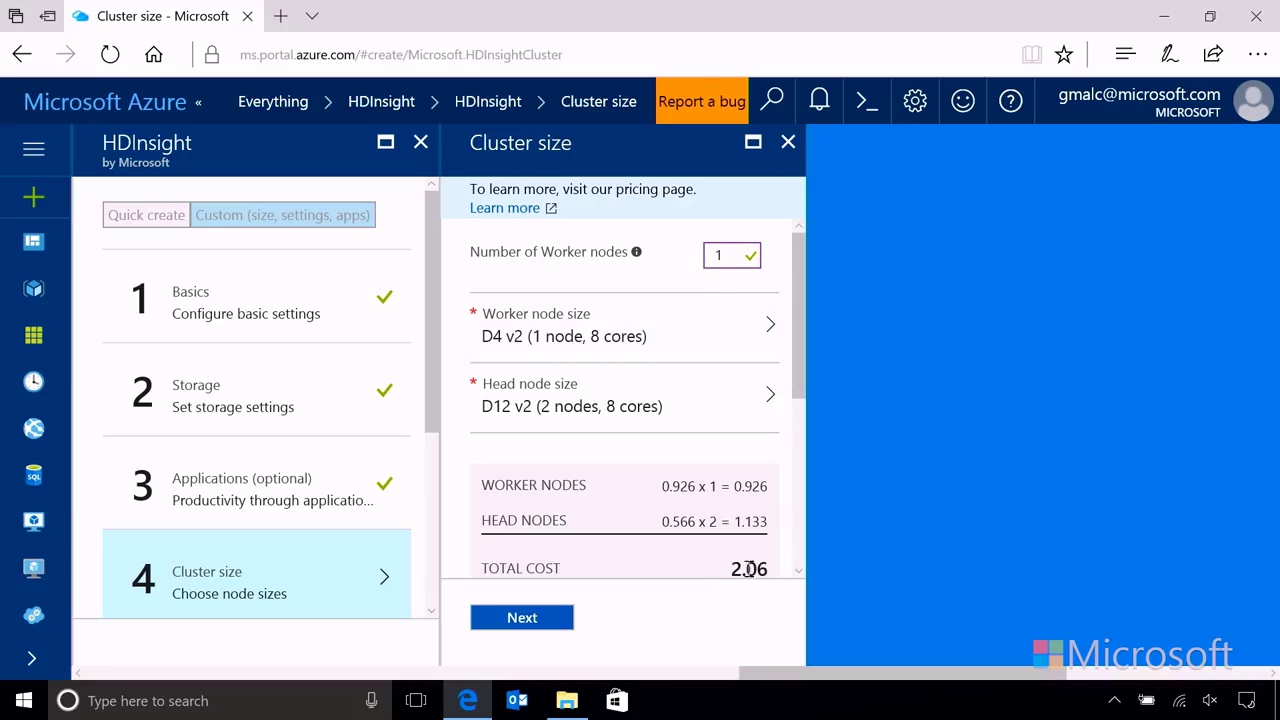
pyautogui.scroll(-1, 743, 503)
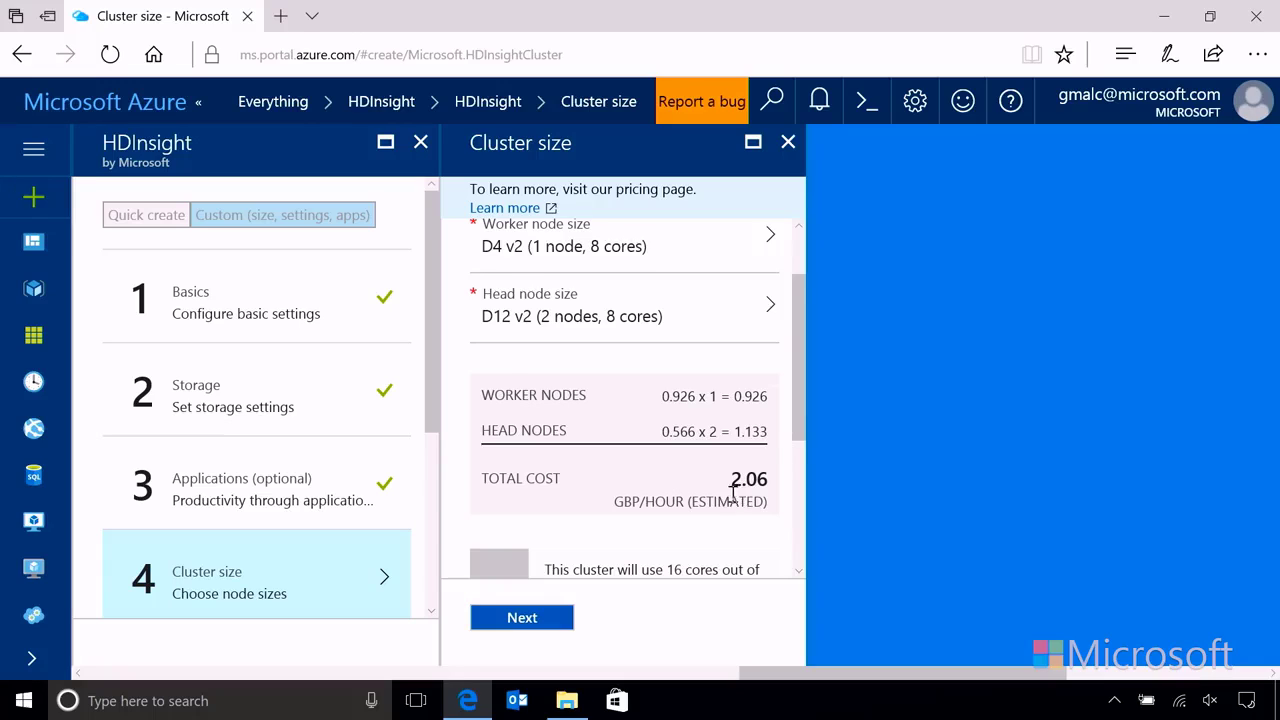
pyautogui.scroll(1, 733, 492)
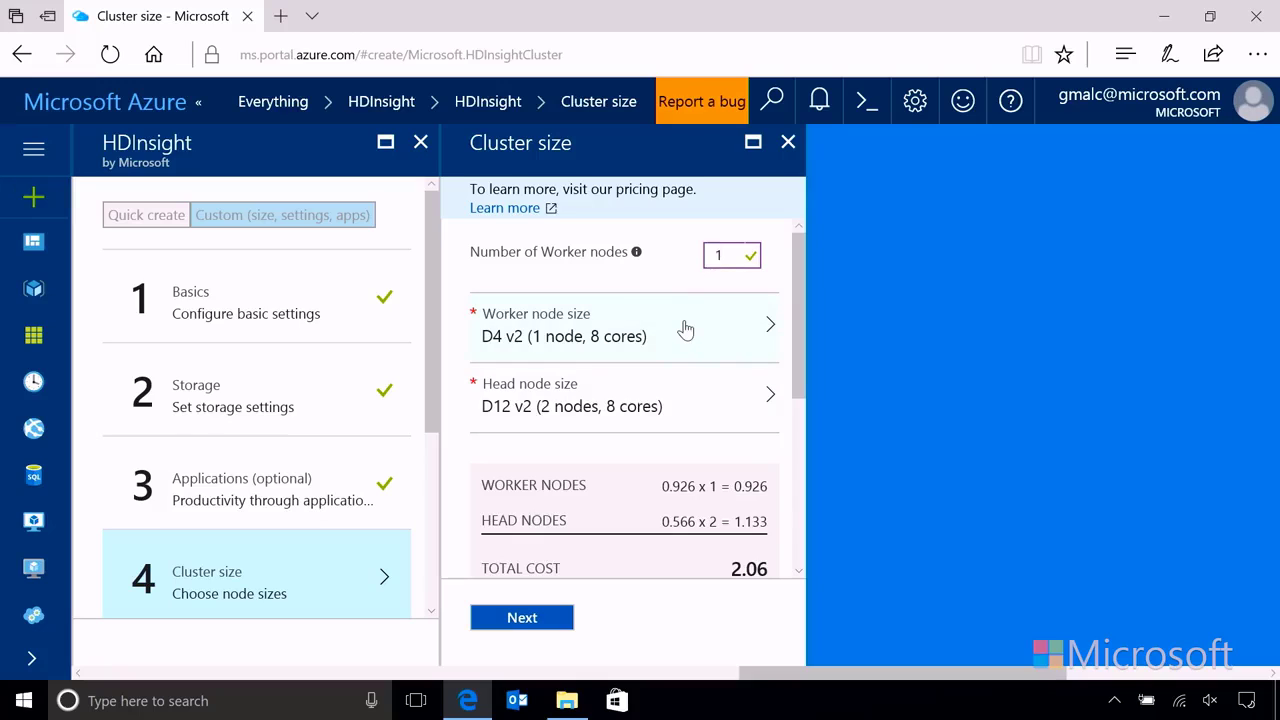
pyautogui.scroll(-1, 656, 443)
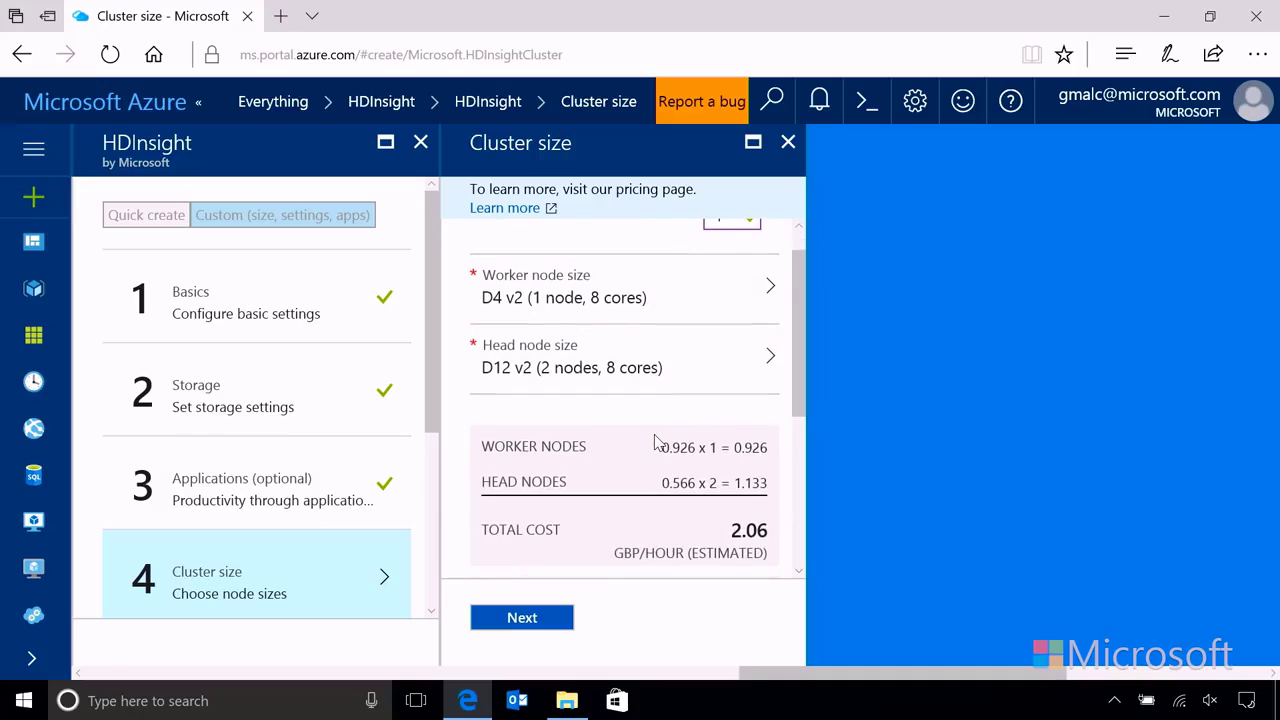
# Step: Set the worker node size to A4 General Purpose, bringing cost to 1.61 GBP/hour
pyautogui.click(661, 299)
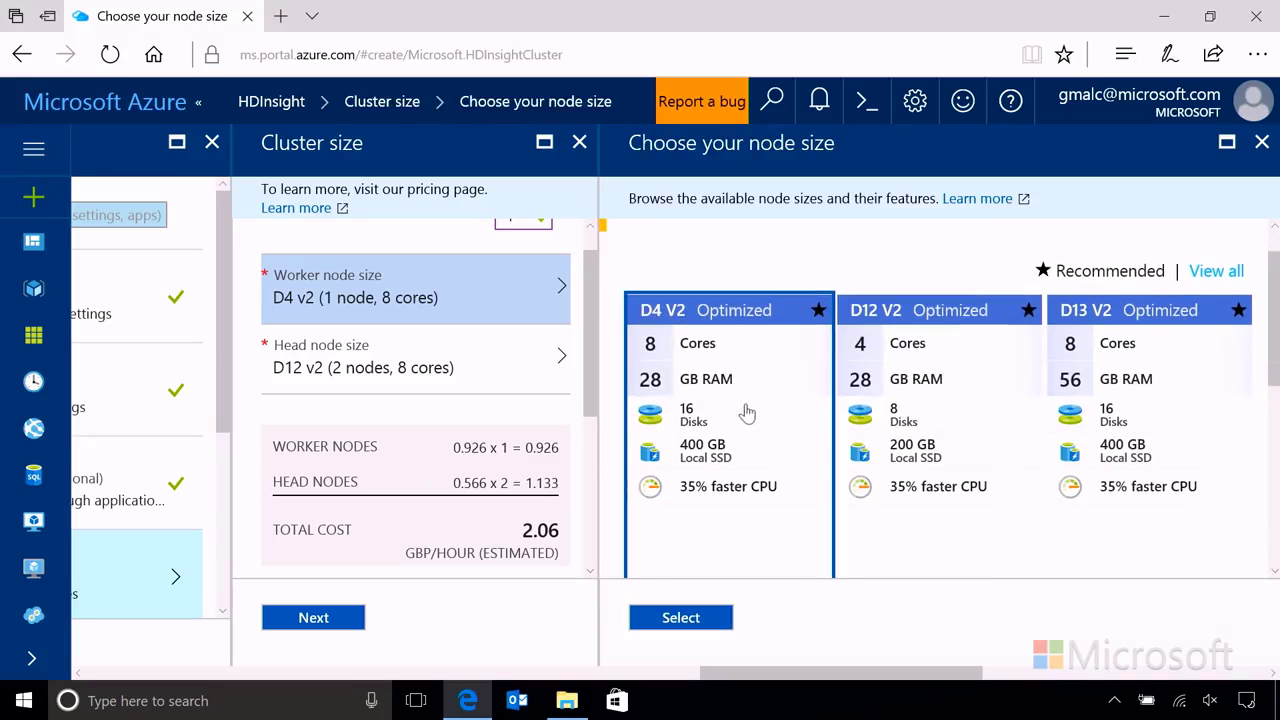
pyautogui.scroll(-2, 738, 418)
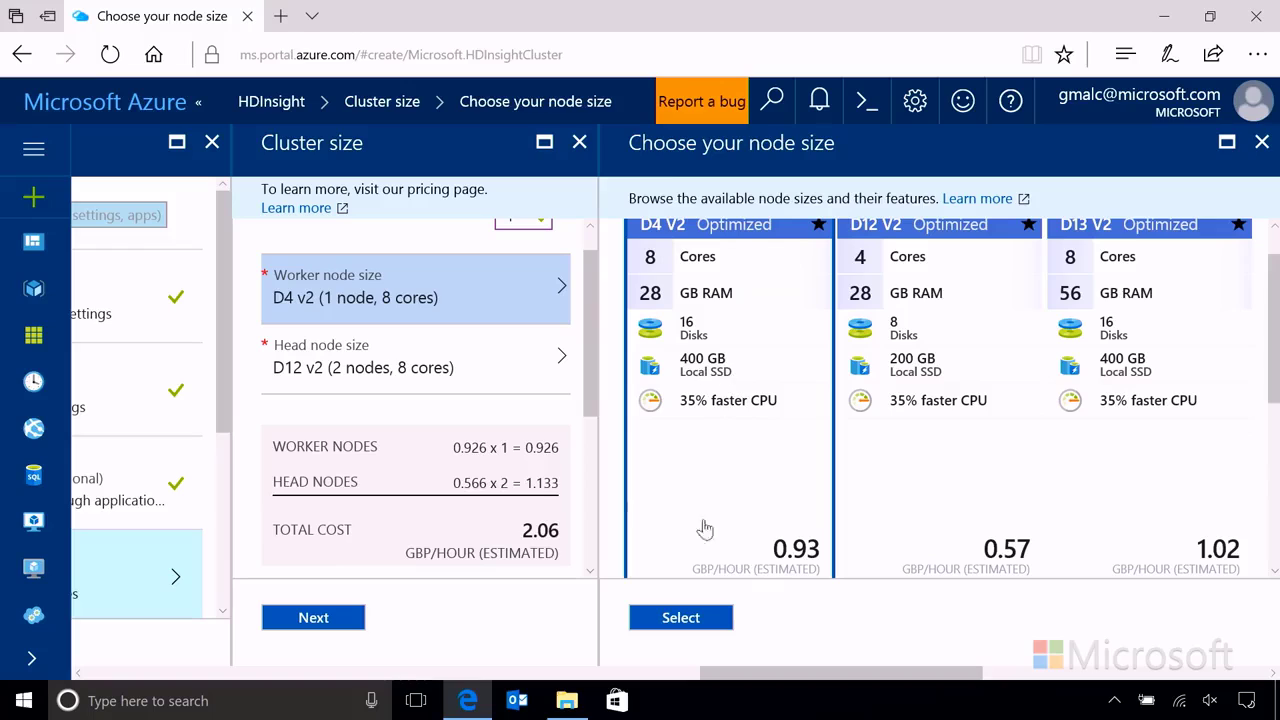
pyautogui.scroll(1, 756, 417)
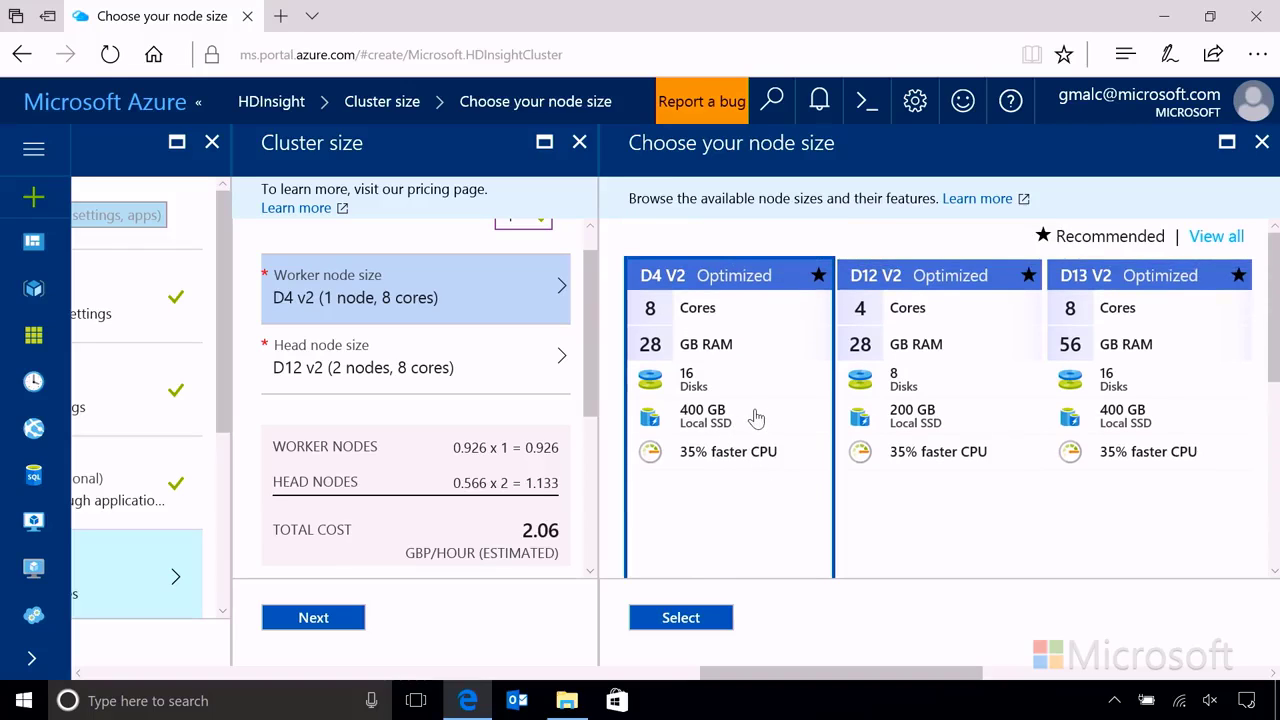
pyautogui.click(1218, 237)
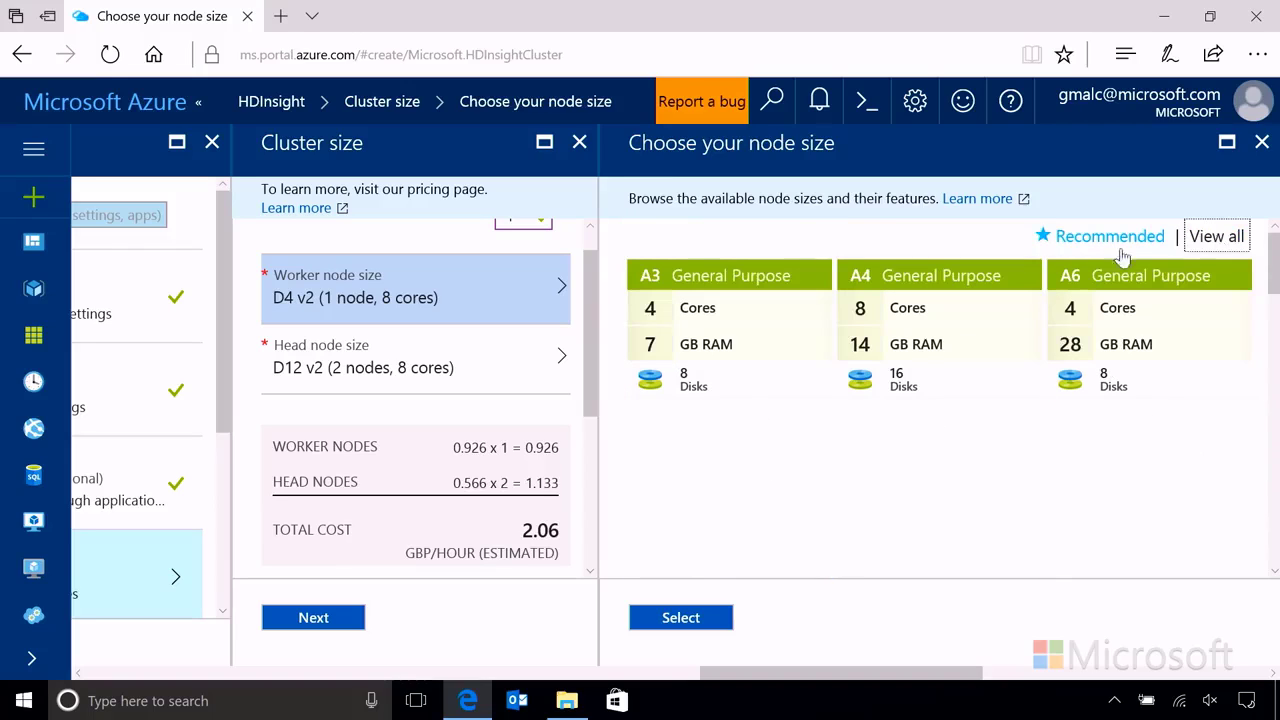
pyautogui.scroll(-3, 908, 437)
pyautogui.scroll(3, 1060, 467)
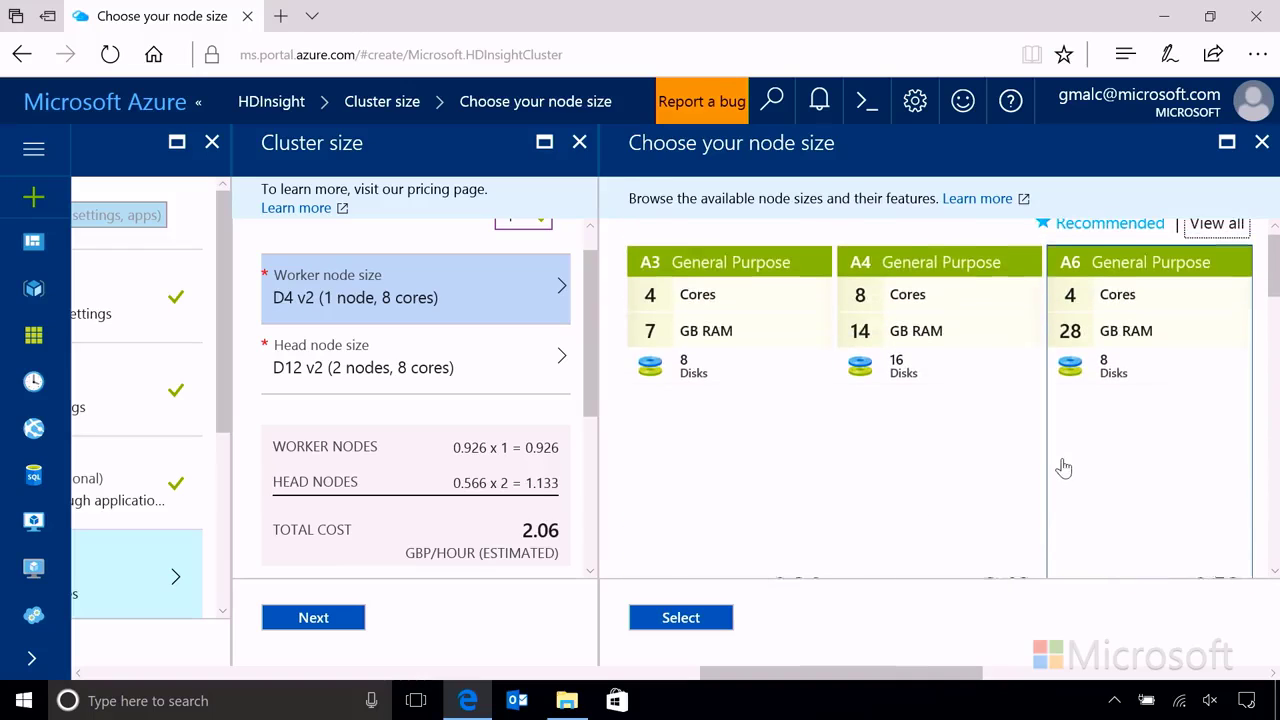
pyautogui.click(958, 307)
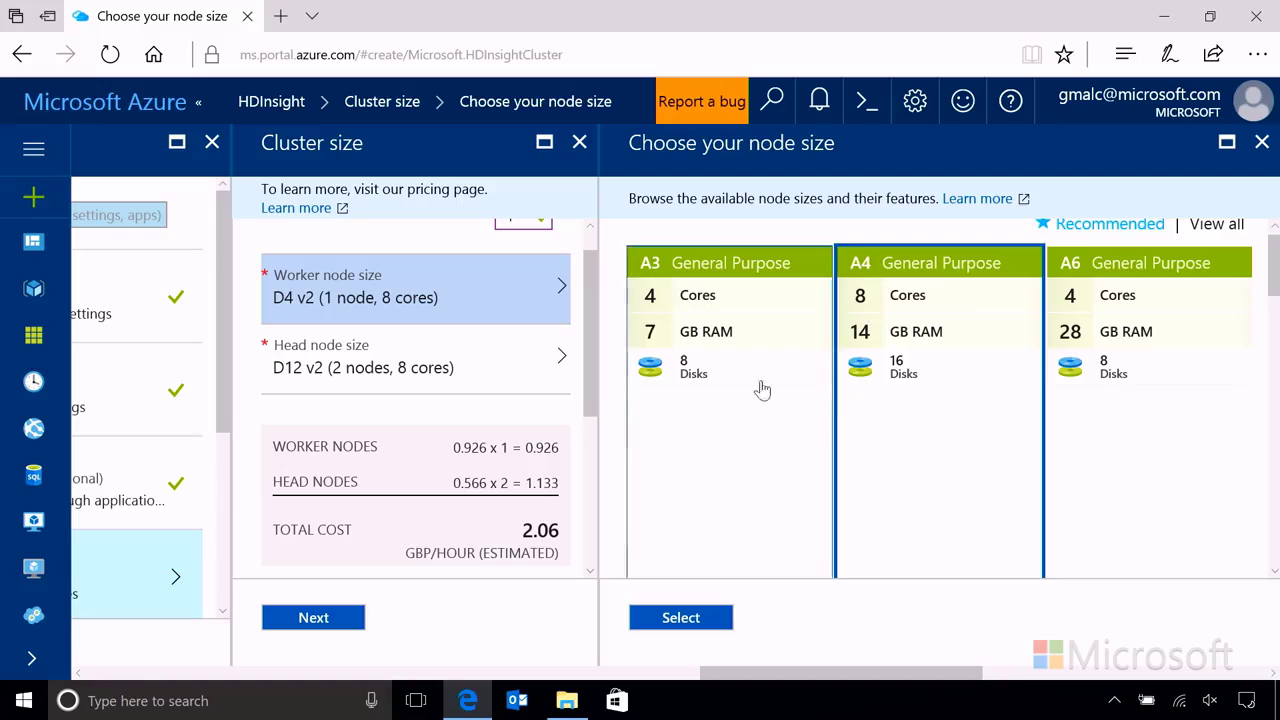
pyautogui.scroll(-2, 900, 430)
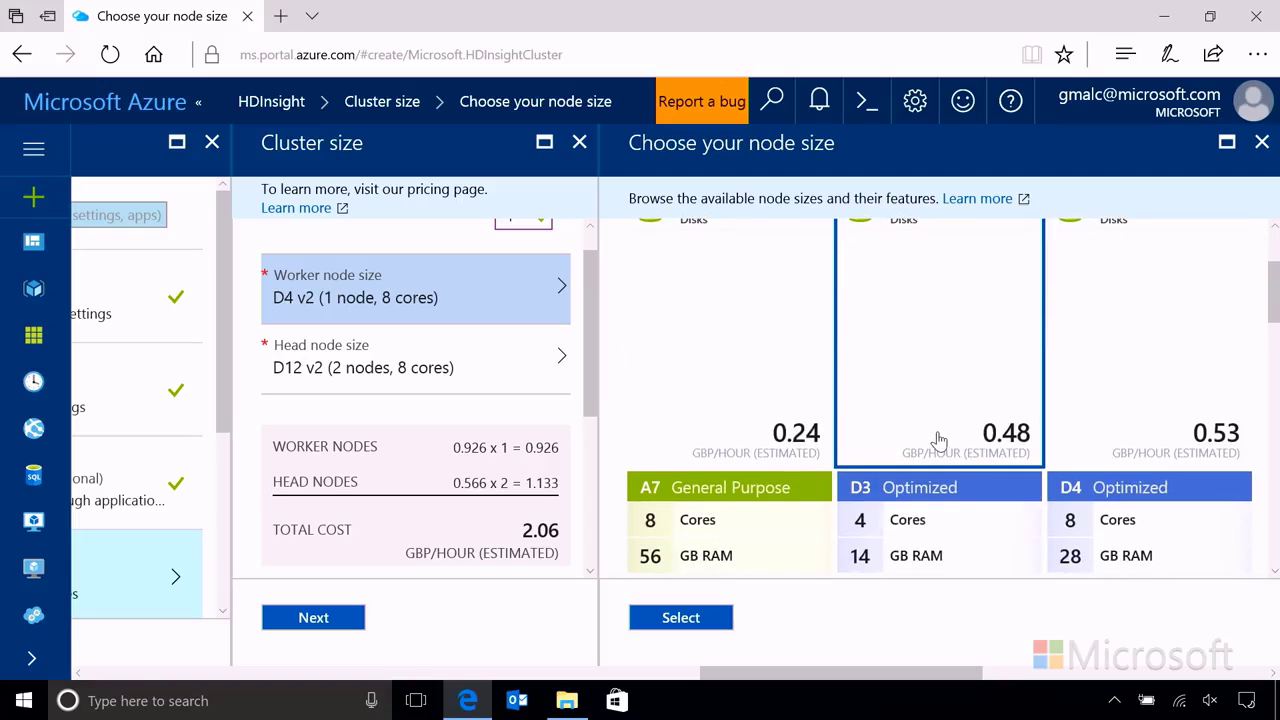
pyautogui.click(716, 625)
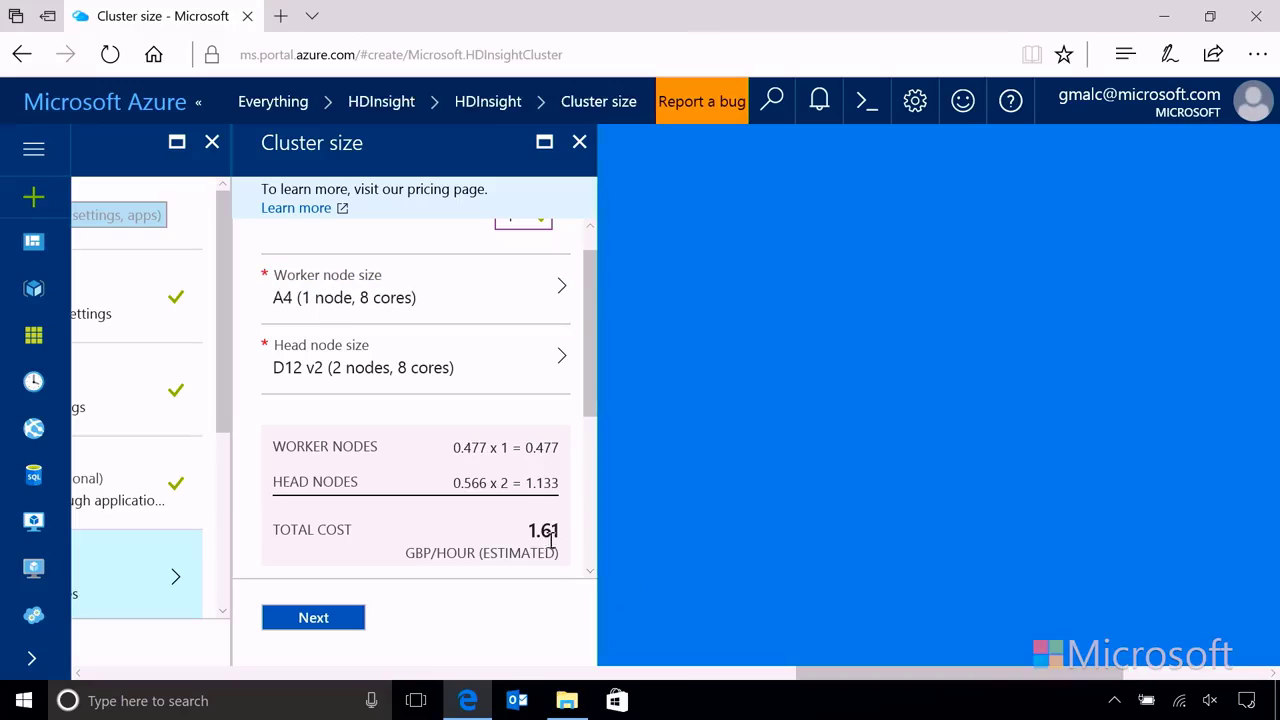
# Step: Accept the one-node A4 cluster size after reviewing the cores quota note
pyautogui.moveTo(591, 366); pyautogui.dragTo(591, 340)
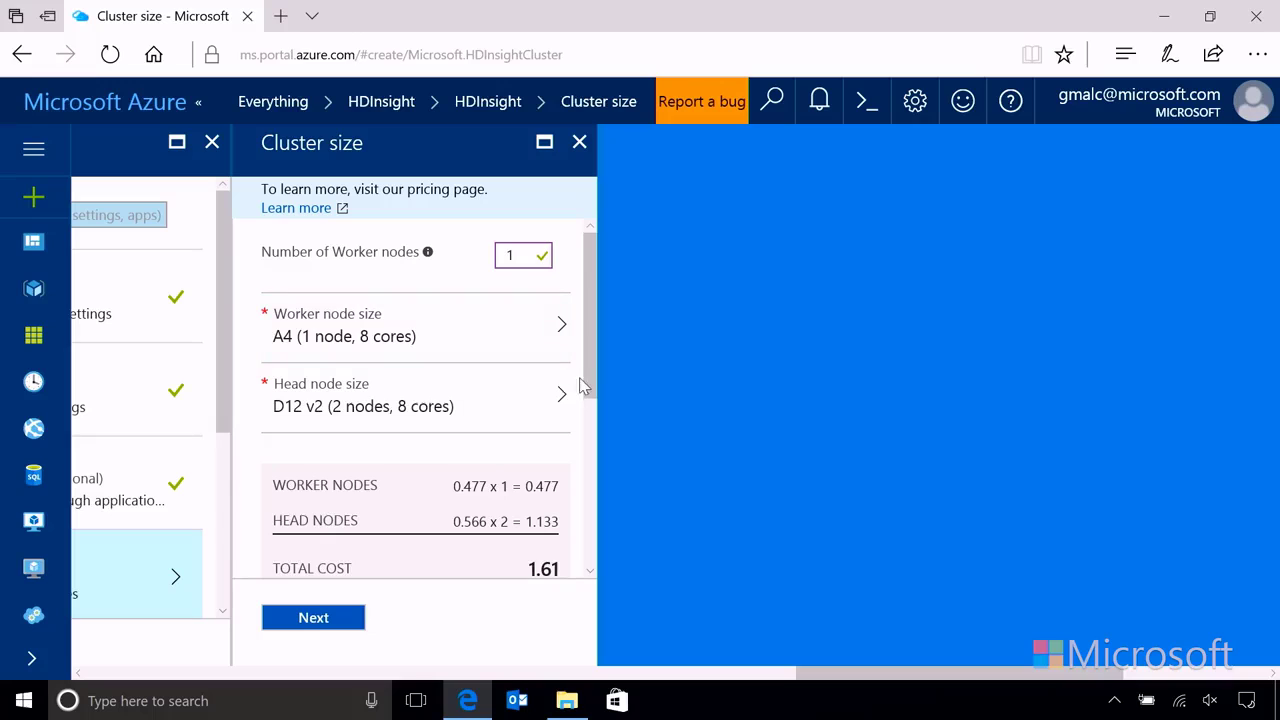
pyautogui.moveTo(594, 380); pyautogui.dragTo(594, 515)
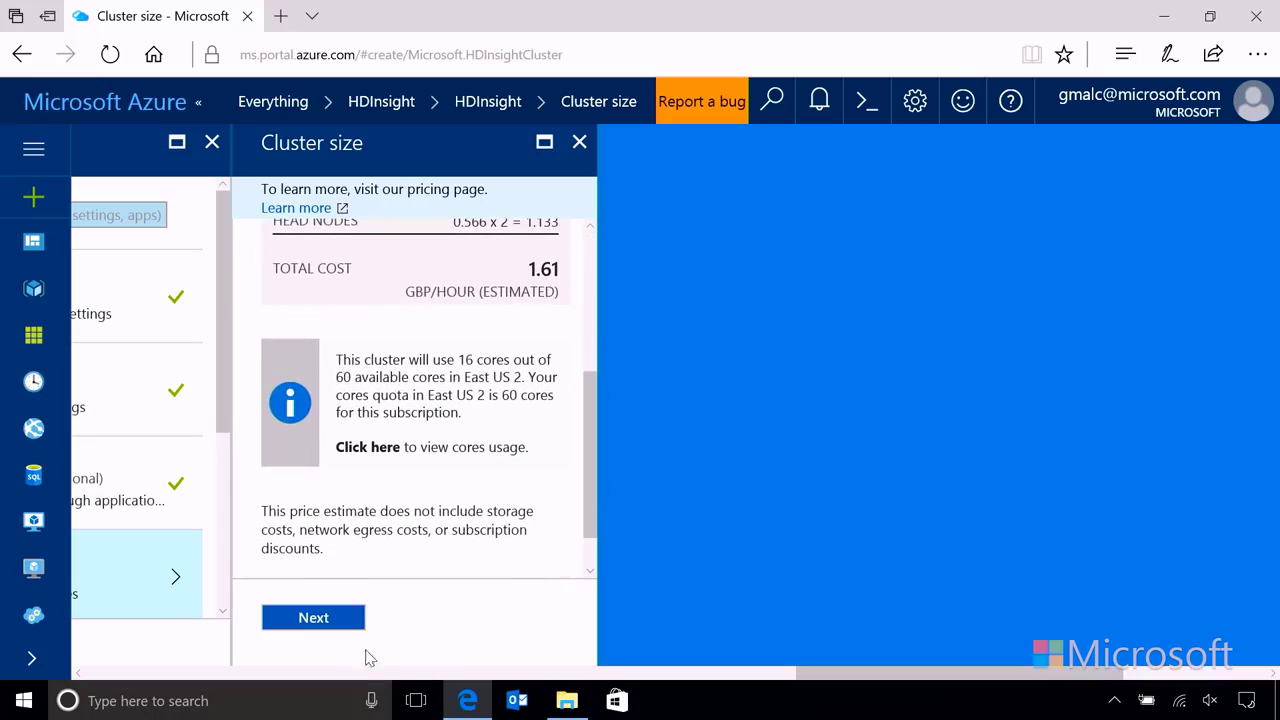
pyautogui.click(313, 618)
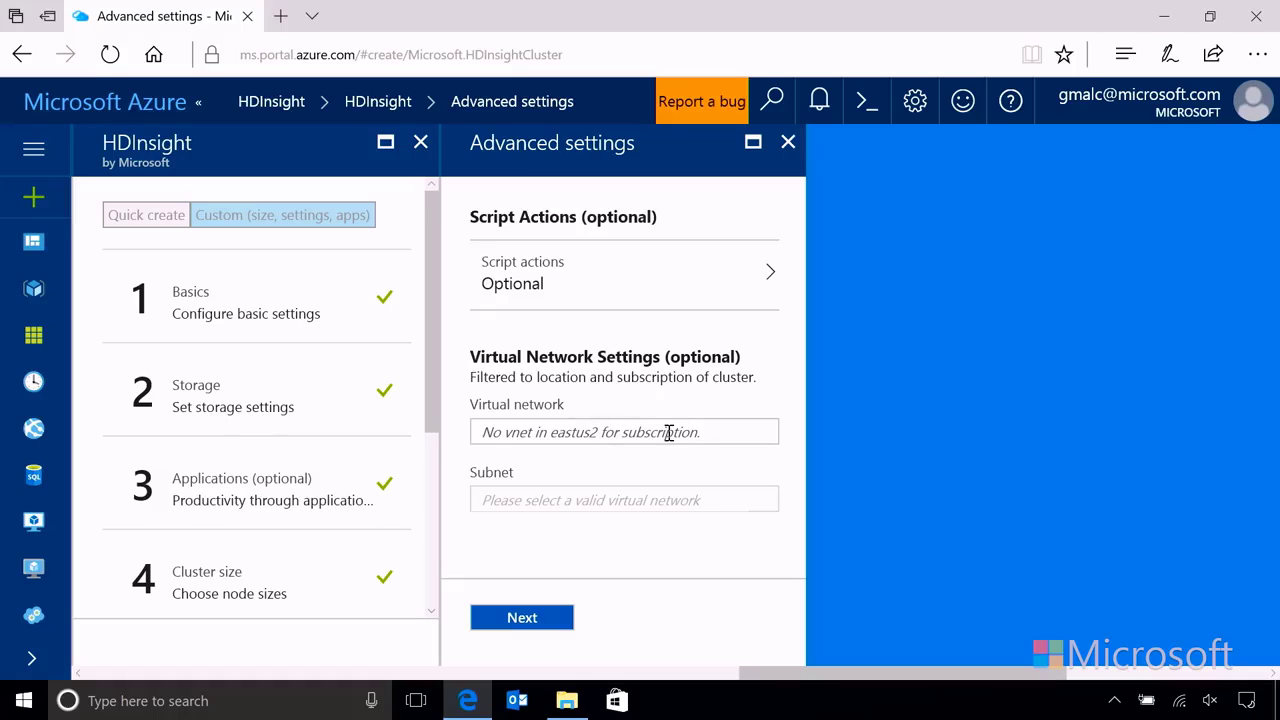
# Step: Skip the advanced settings, review the cluster summary, and deploy the spk012345 Spark cluster
pyautogui.click(532, 620)
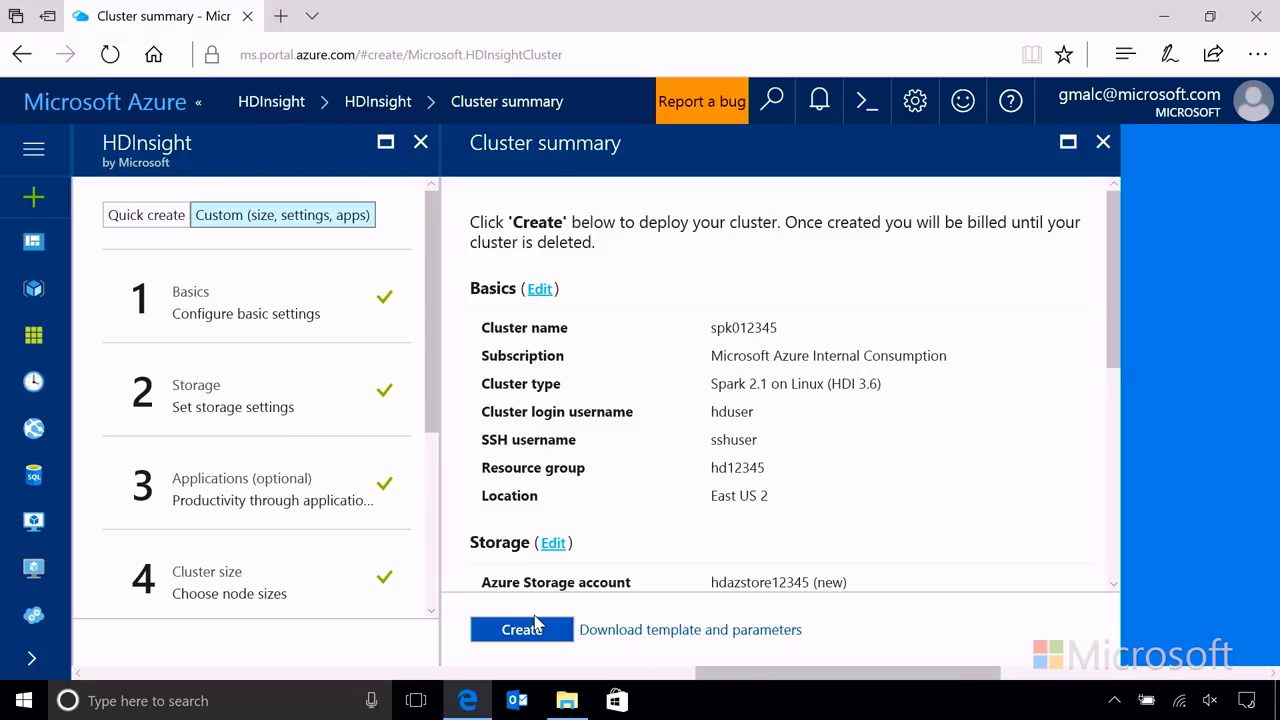
pyautogui.moveTo(1108, 374); pyautogui.dragTo(1096, 595)
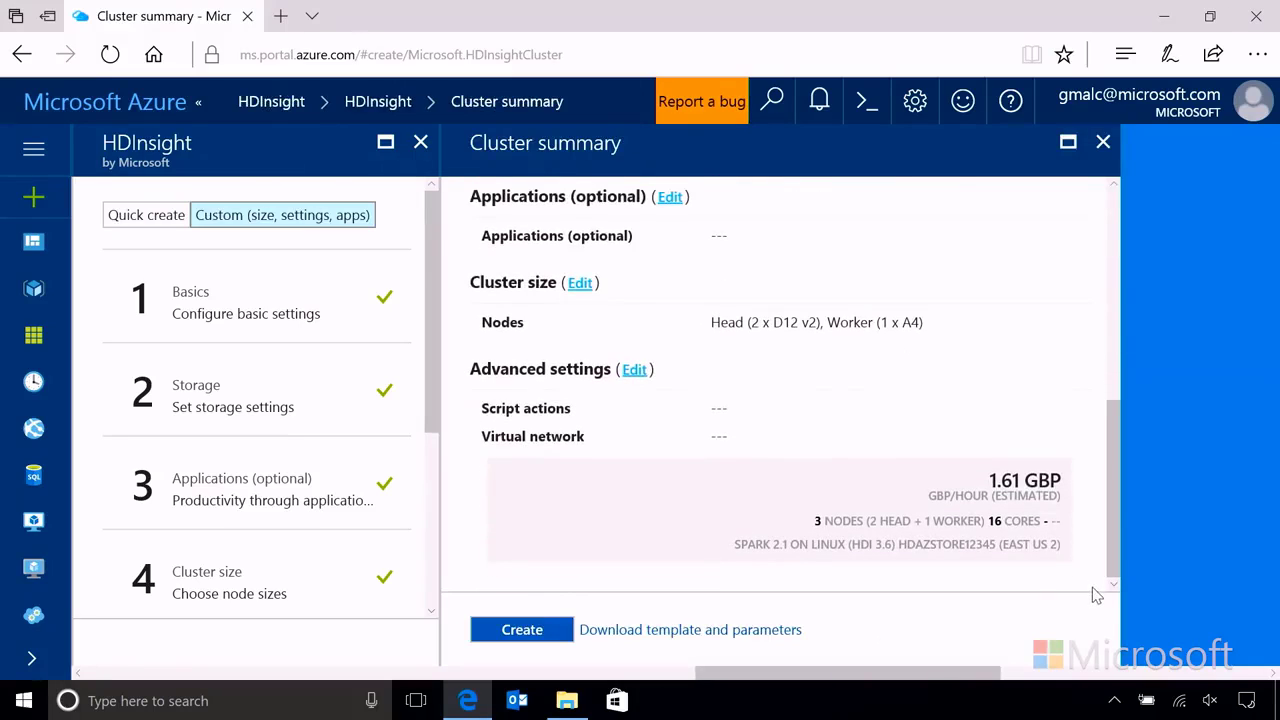
pyautogui.click(520, 630)
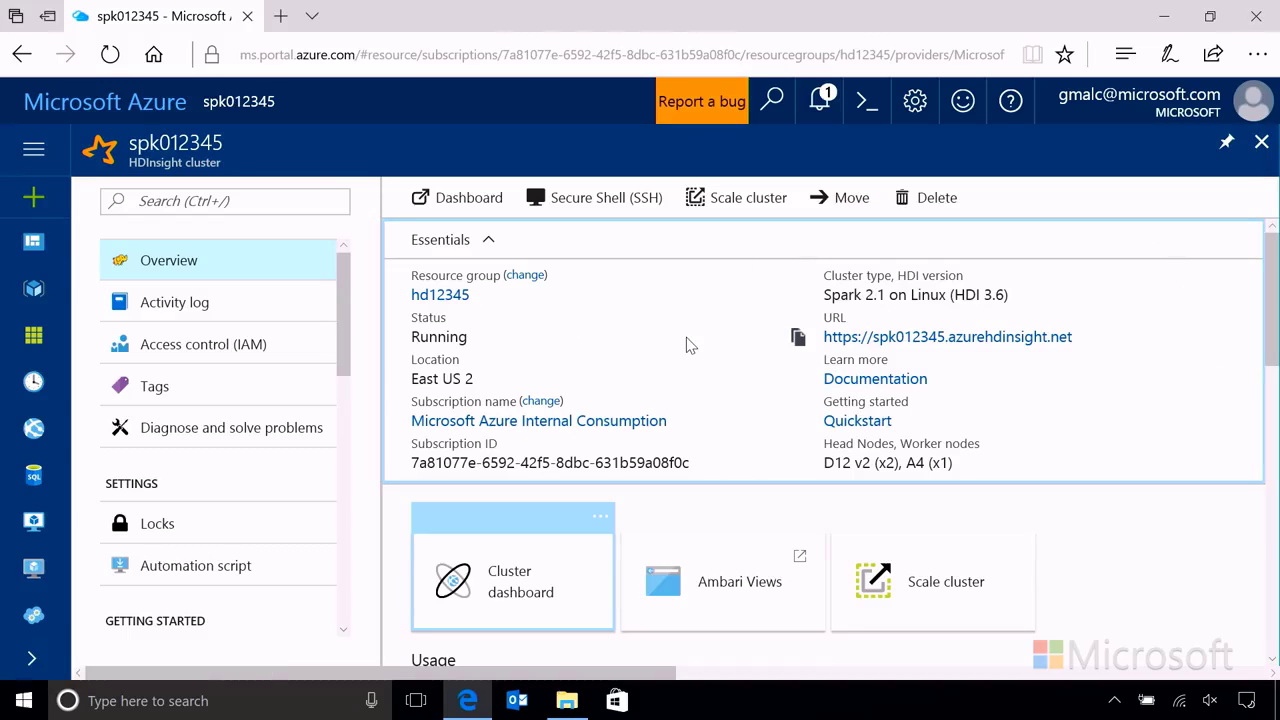
# Step: Launch the spk012345 cluster's Ambari dashboard in a new browser tab
pyautogui.scroll(-3, 688, 345)
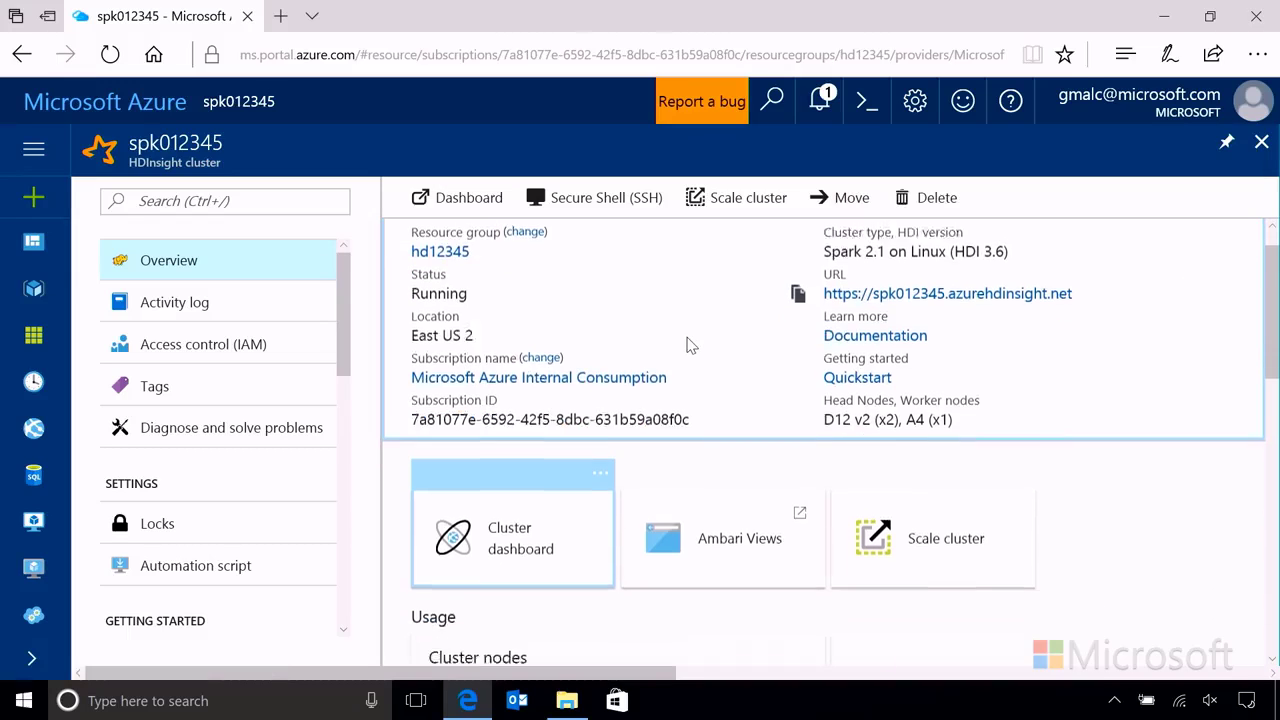
pyautogui.scroll(3, 710, 300)
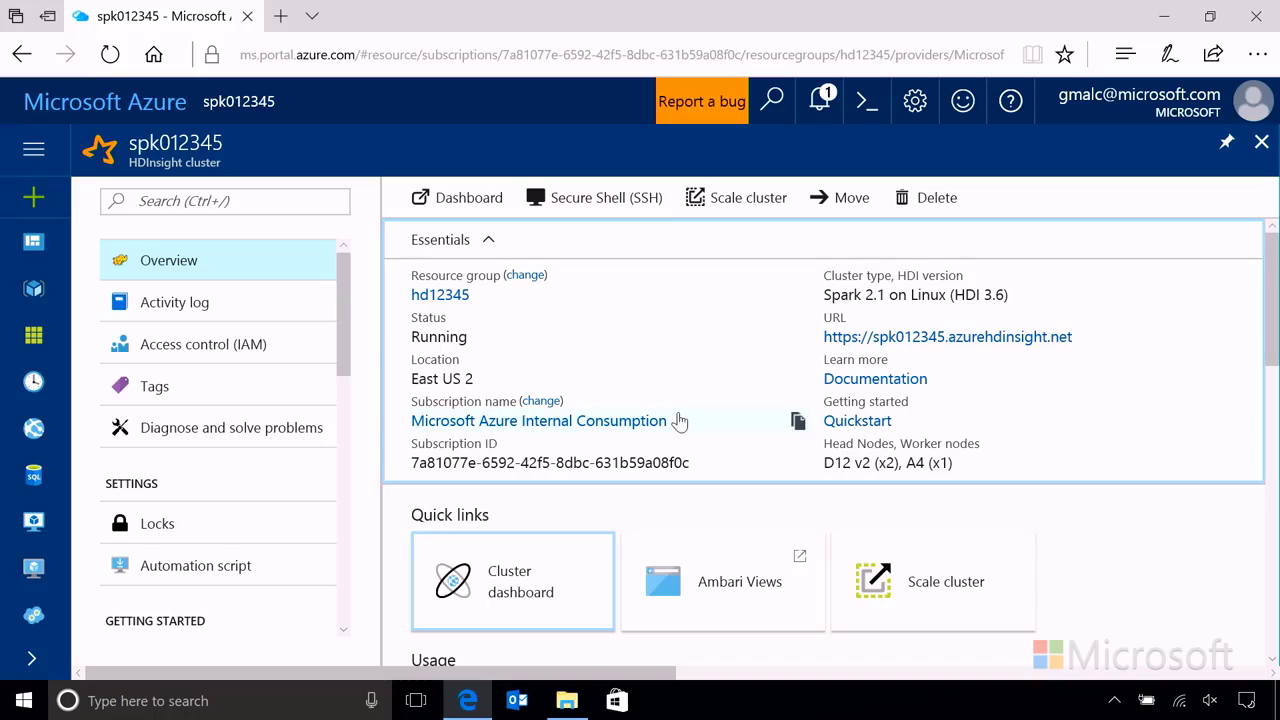
pyautogui.click(458, 199)
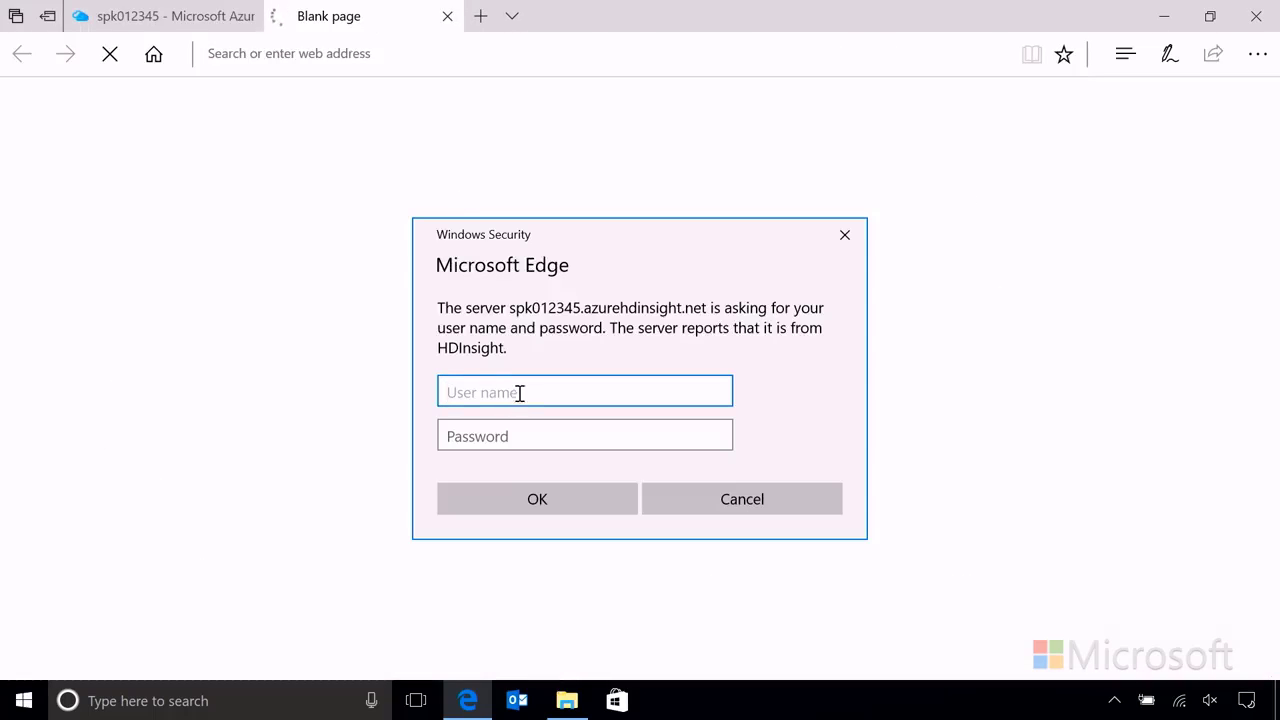
# Step: Sign in to Ambari with the cluster login name and password, then view the Spark2 summary
pyautogui.write('hduser')
pyautogui.press('Tab')
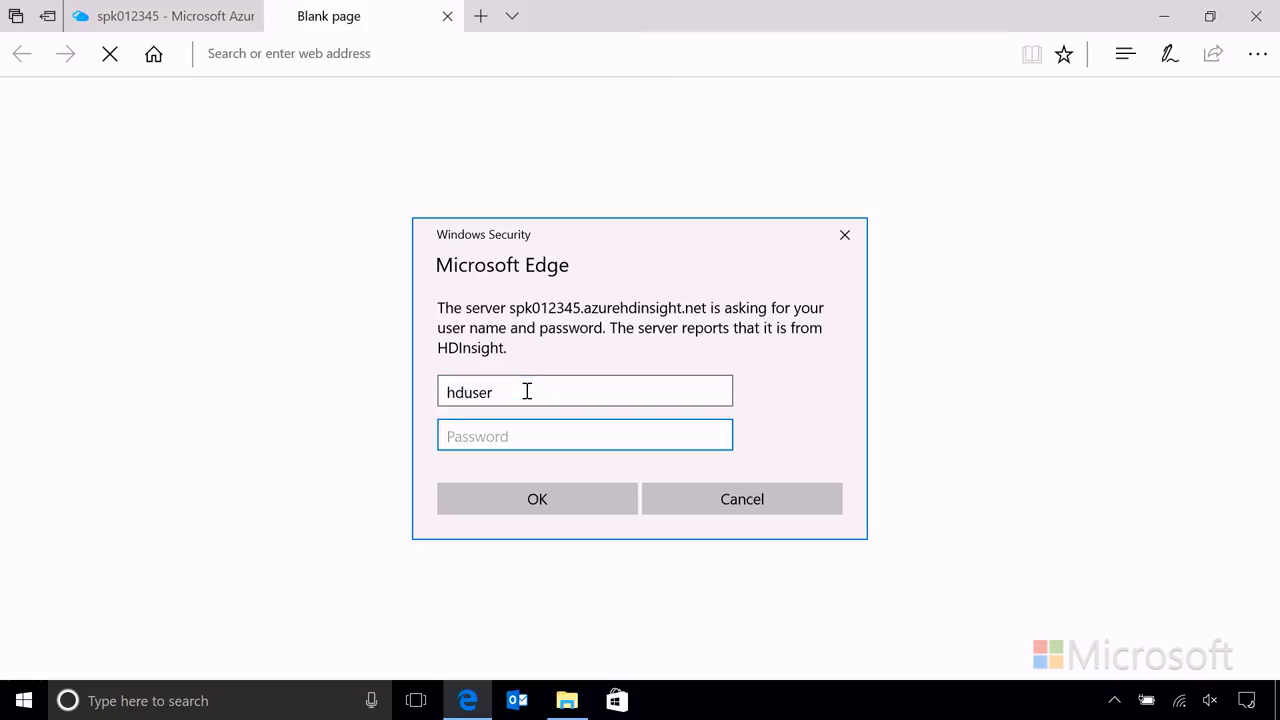
pyautogui.write('**********')
pyautogui.press('Return')
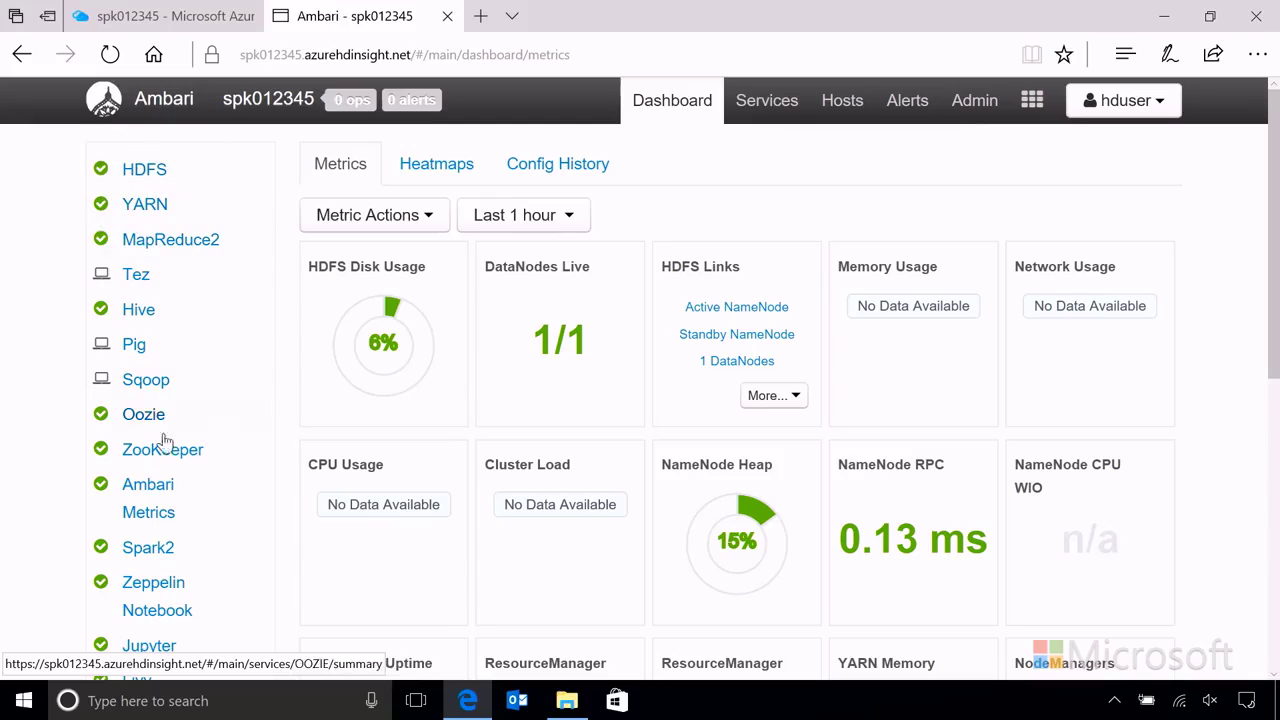
pyautogui.click(160, 556)
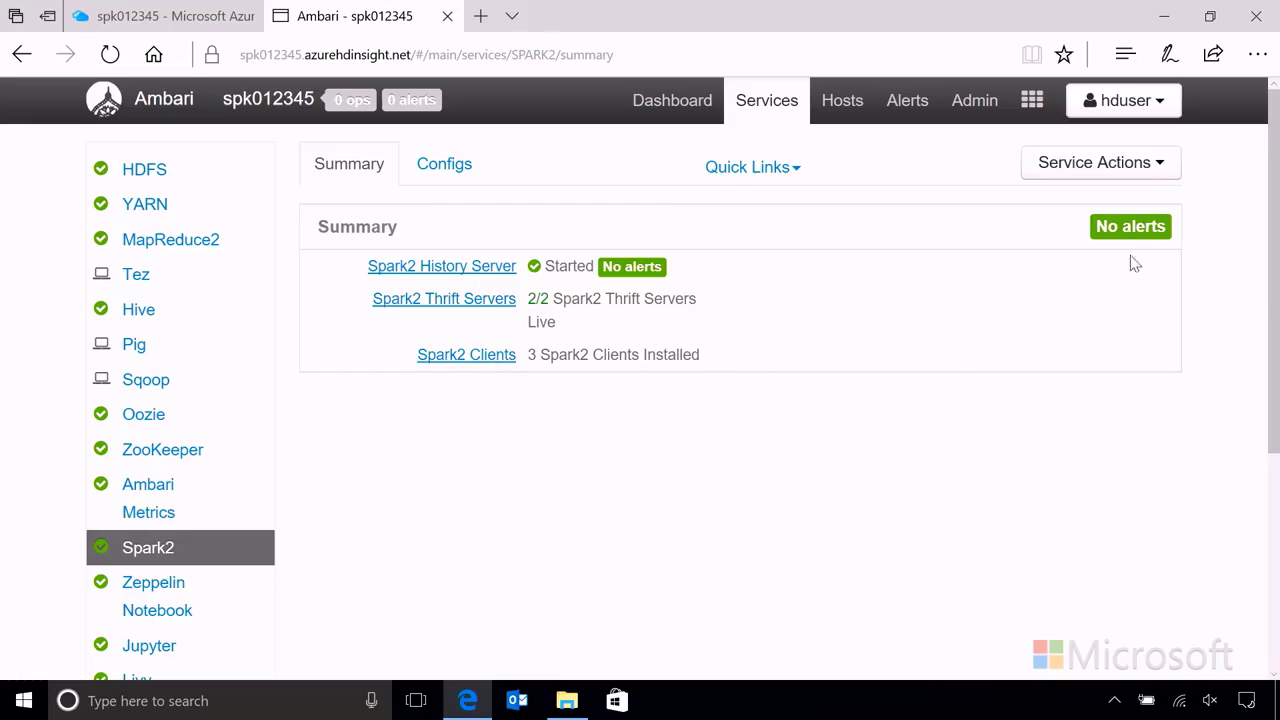
pyautogui.click(1141, 168)
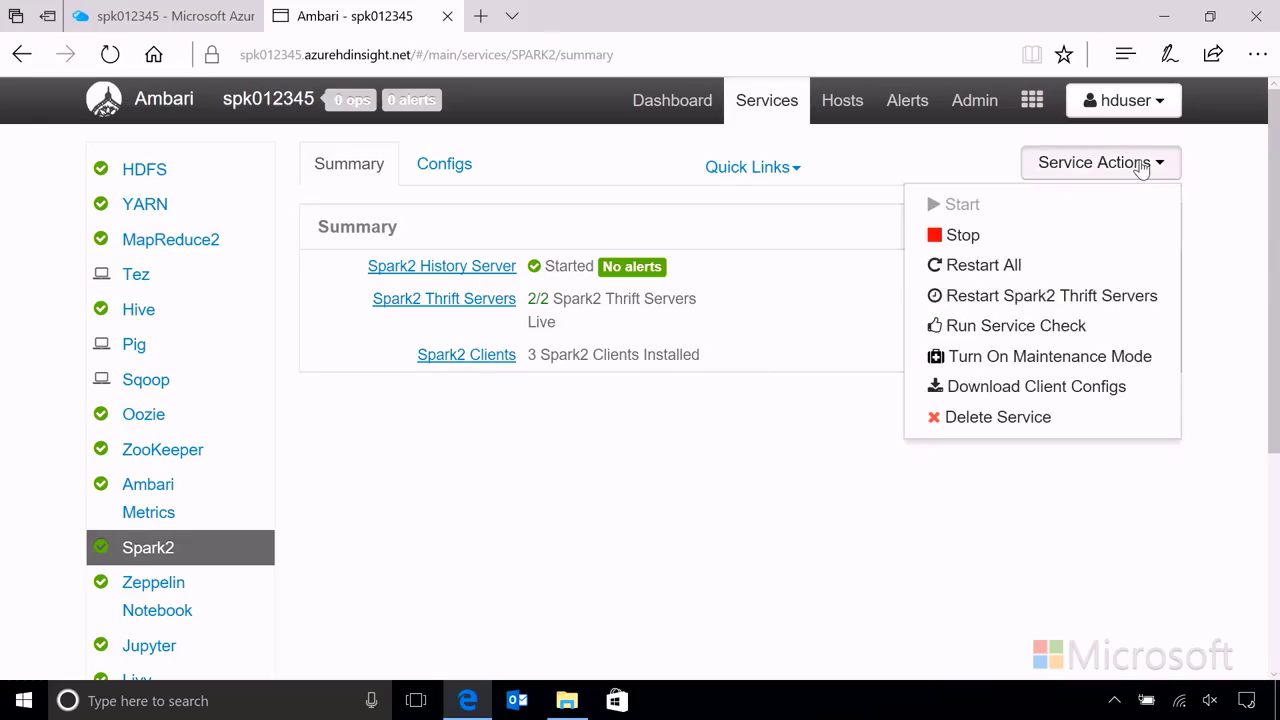
pyautogui.click(848, 475)
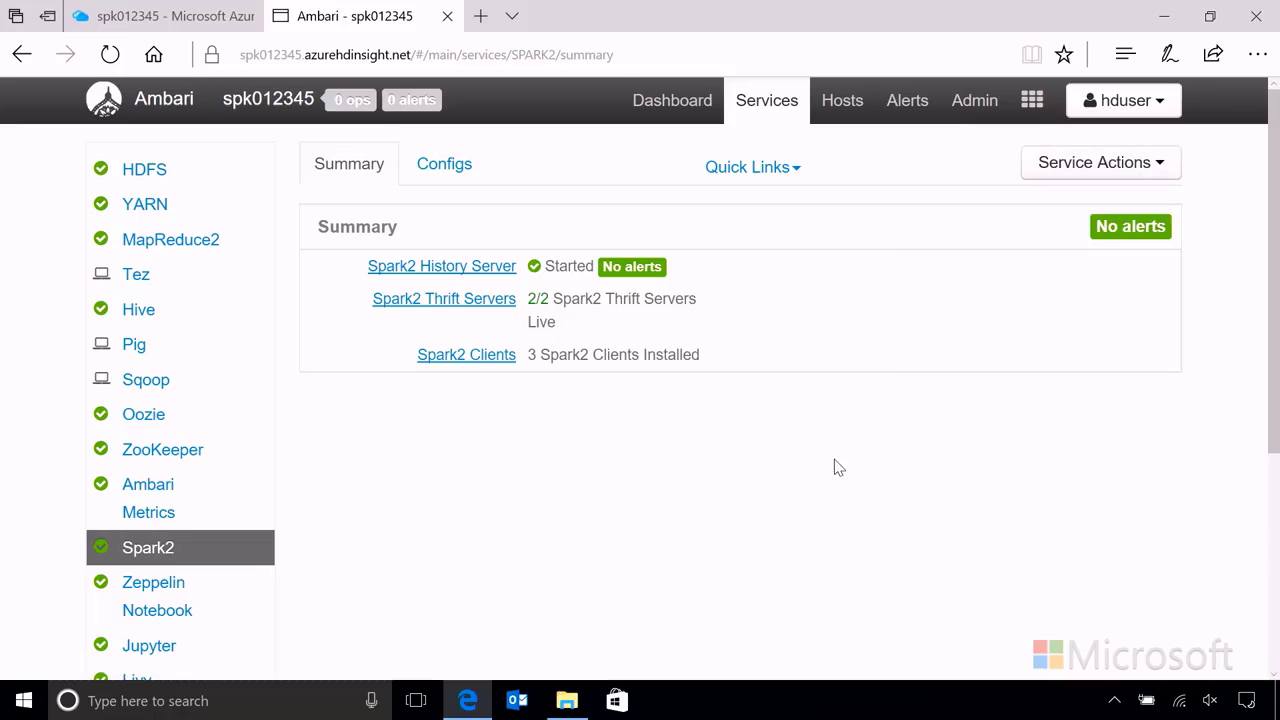
pyautogui.scroll(-3, 666, 504)
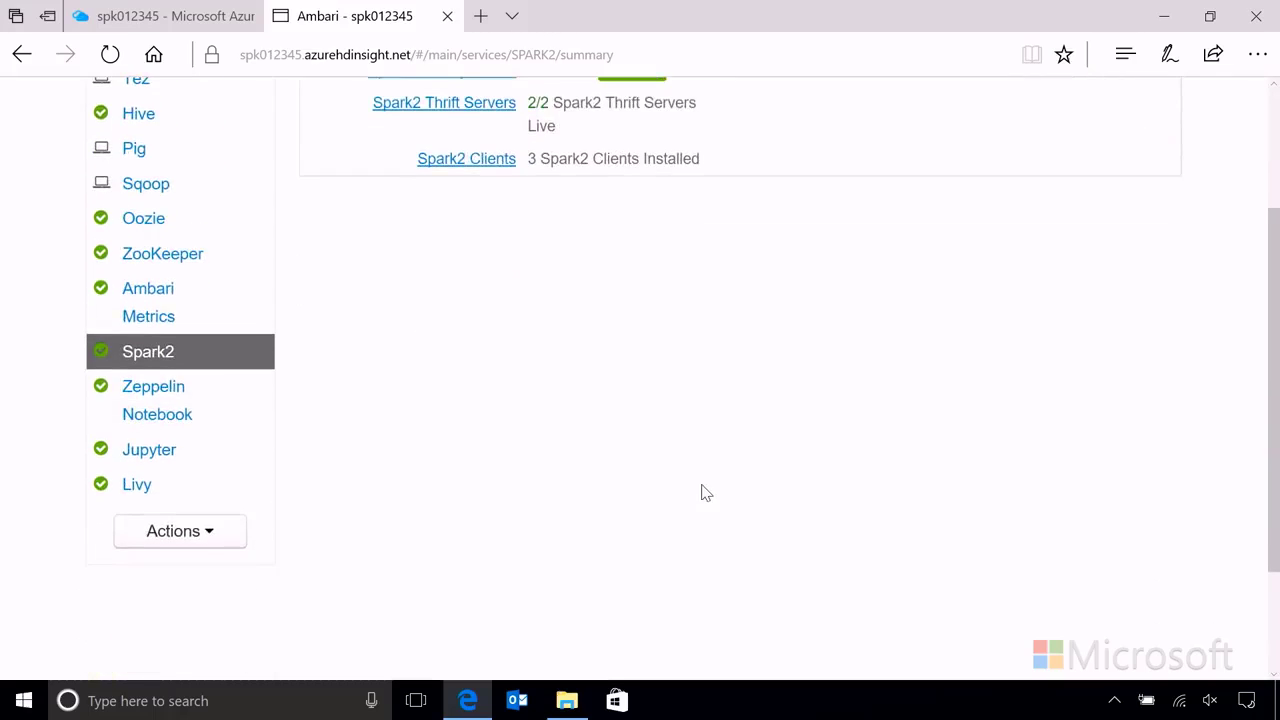
pyautogui.scroll(3, 706, 492)
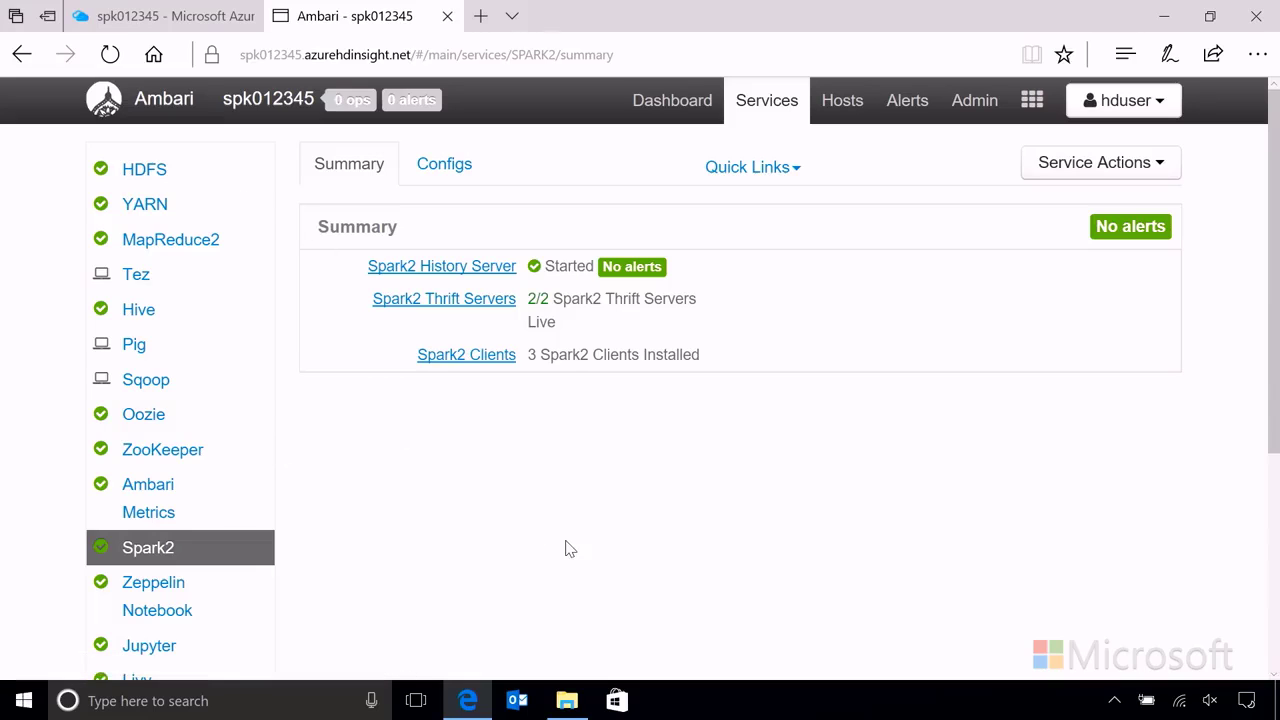
pyautogui.scroll(-2, 570, 548)
pyautogui.scroll(2, 680, 551)
# Step: Close the Ambari tab and copy the SSH host name spk012345-ssh.azurehdinsight.net
pyautogui.click(448, 17)
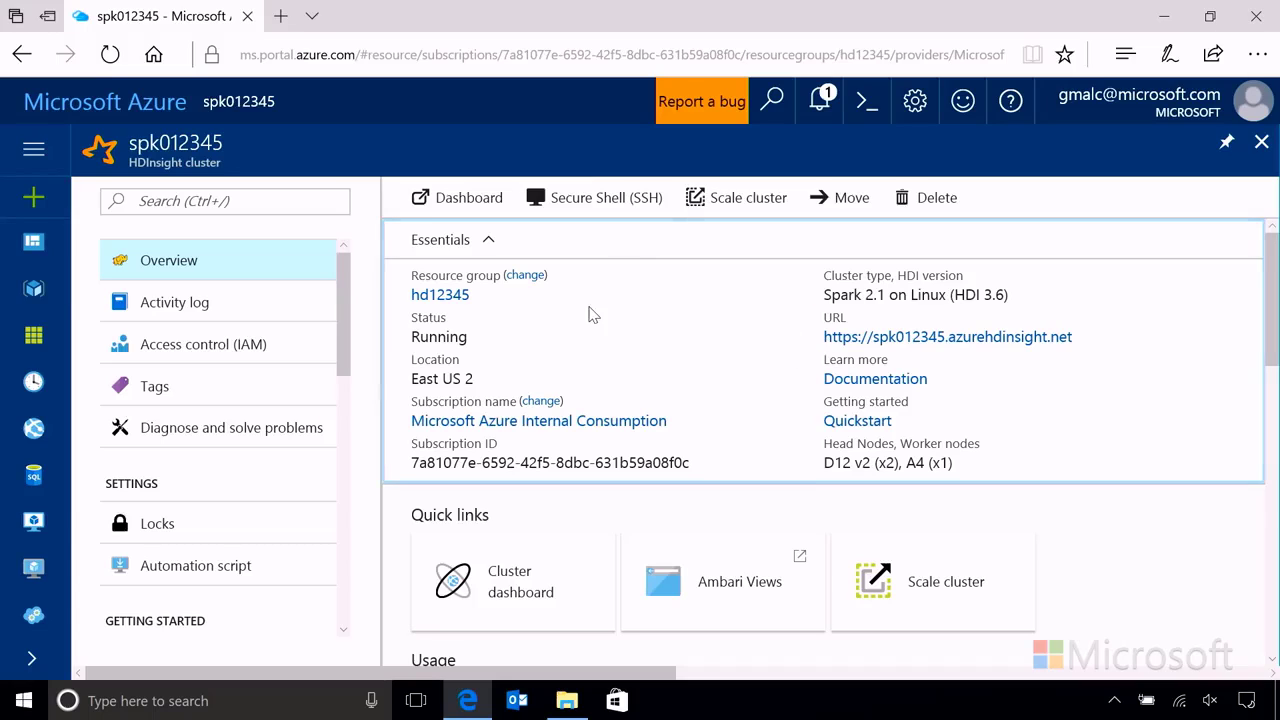
pyautogui.click(594, 201)
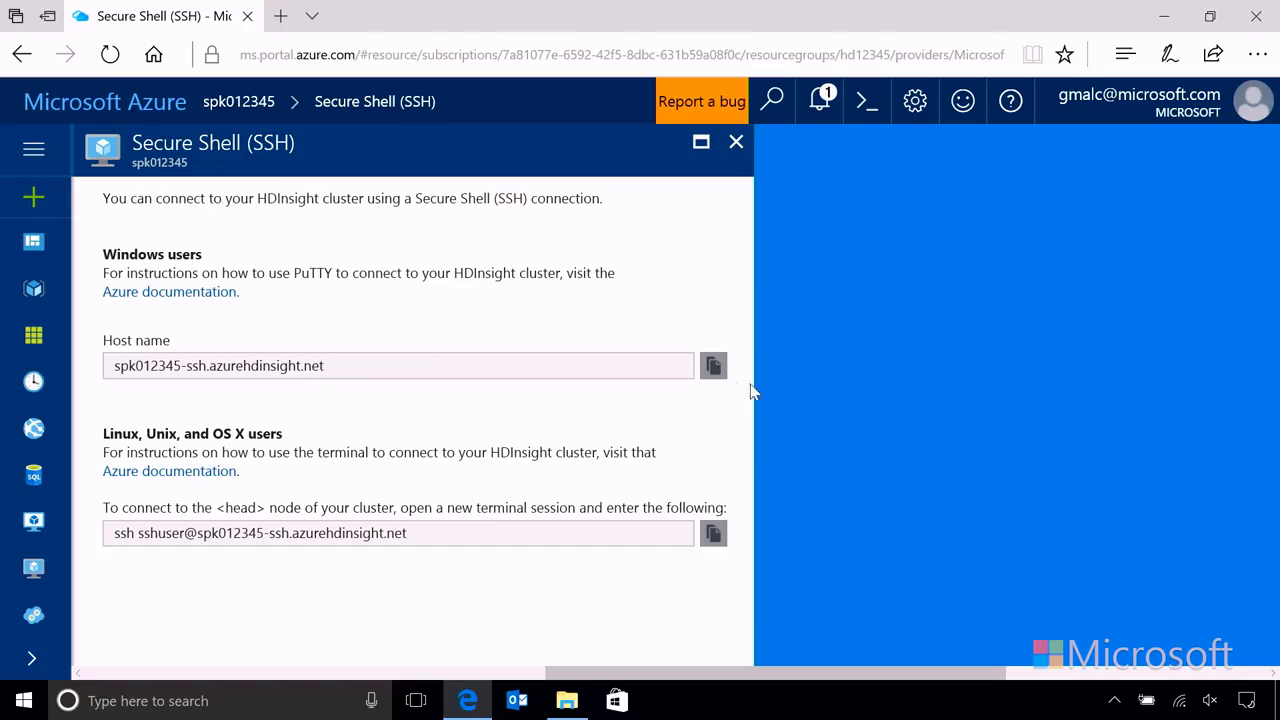
pyautogui.click(714, 367)
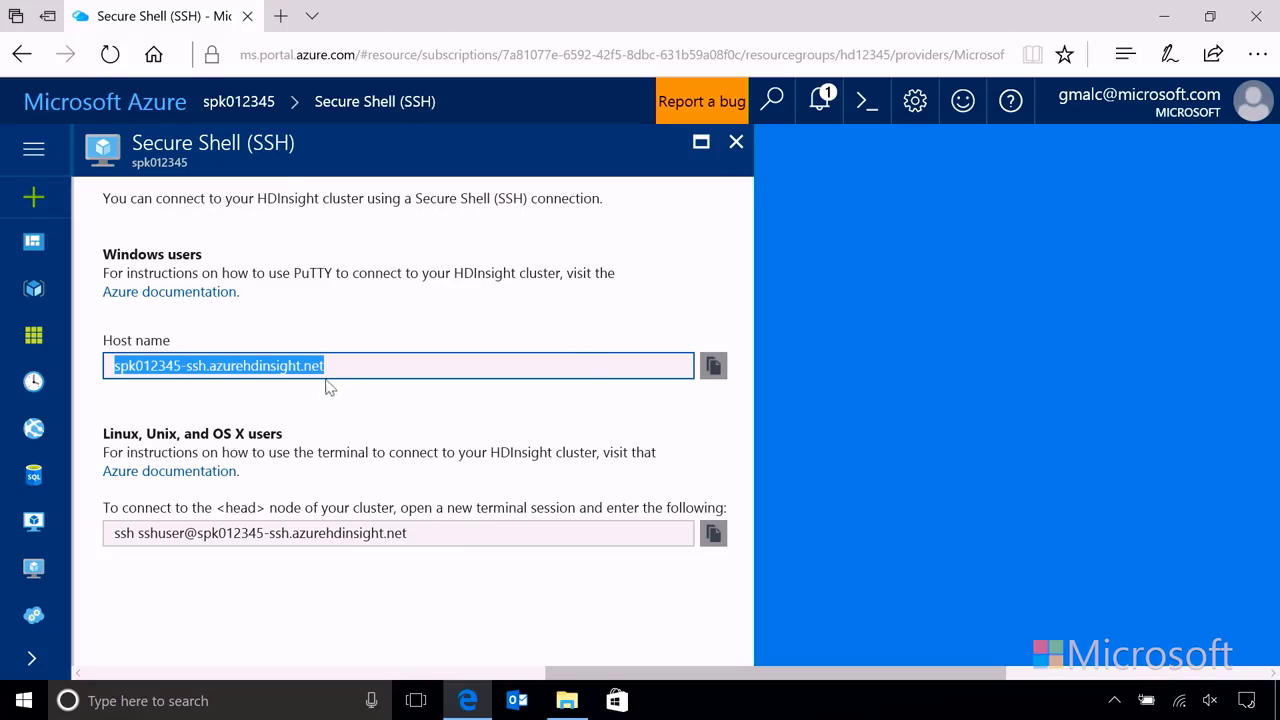
pyautogui.click(736, 146)
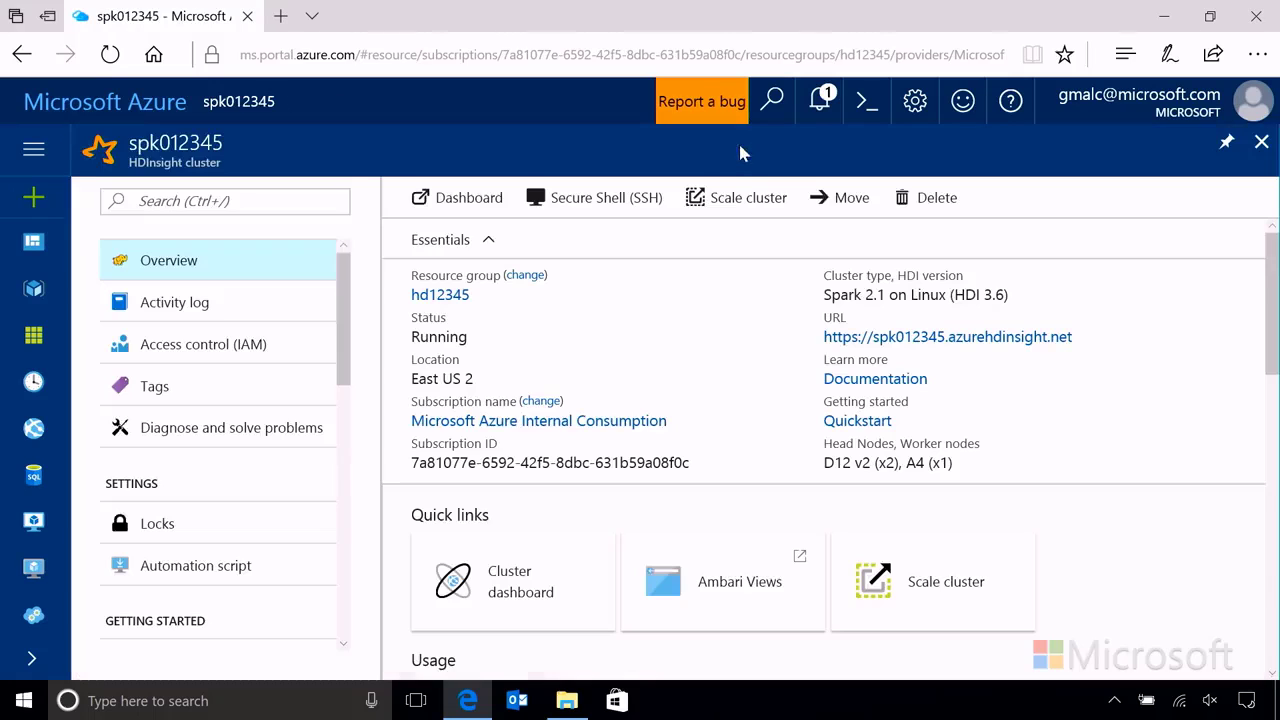
# Step: Clear the desktop, launch PuTTY, and paste the host name spk012345-ssh.azurehdinsight.net
pyautogui.click(1163, 15)
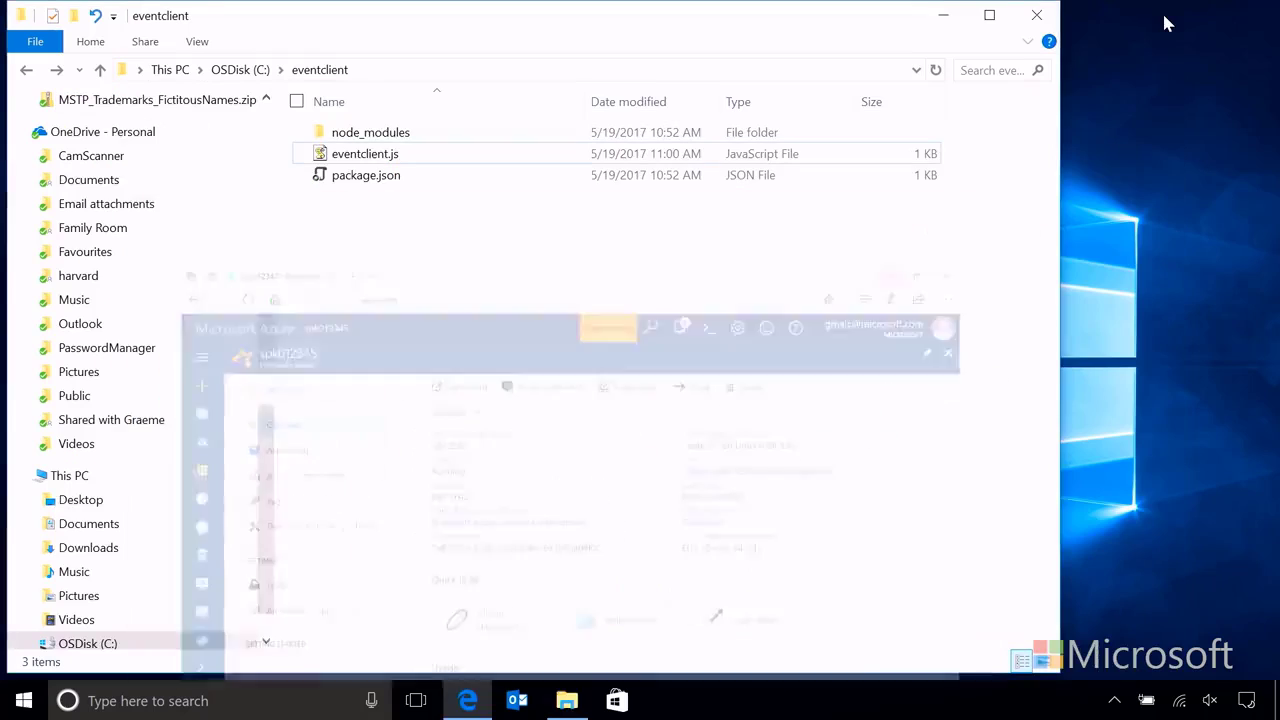
pyautogui.click(1037, 17)
pyautogui.doubleClick(37, 142)
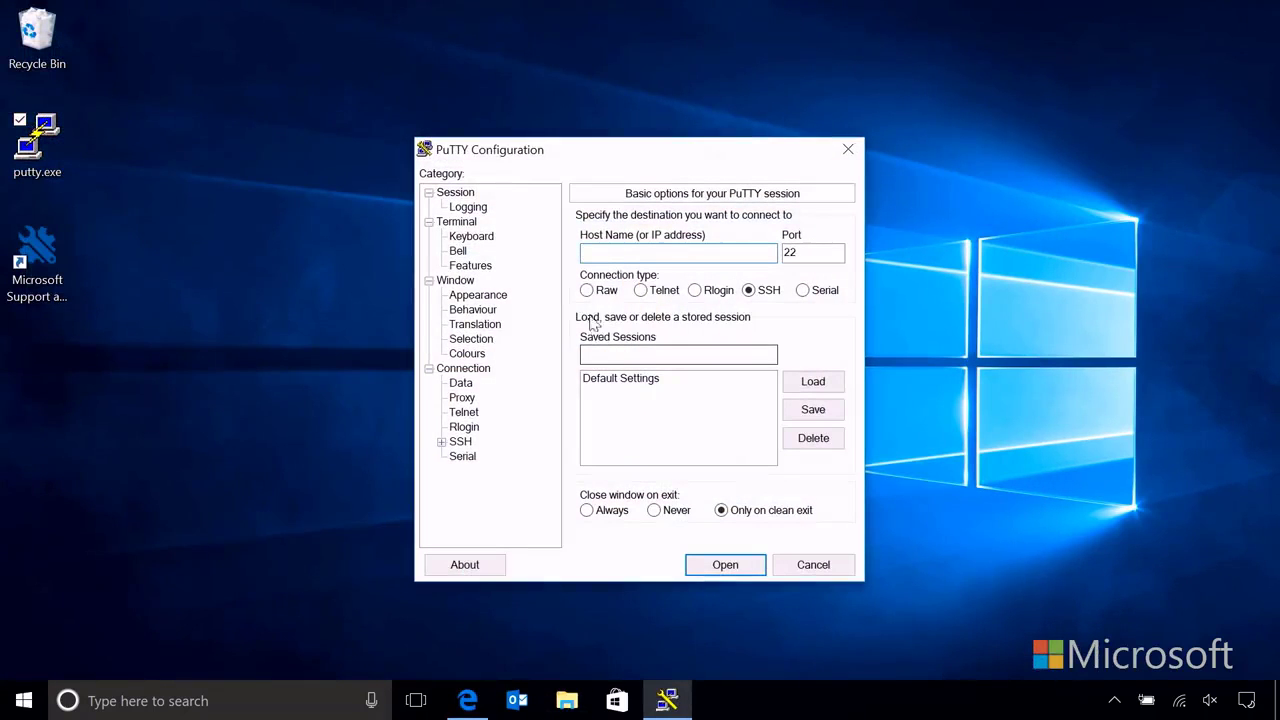
pyautogui.hotkey('ctrl', 'v')
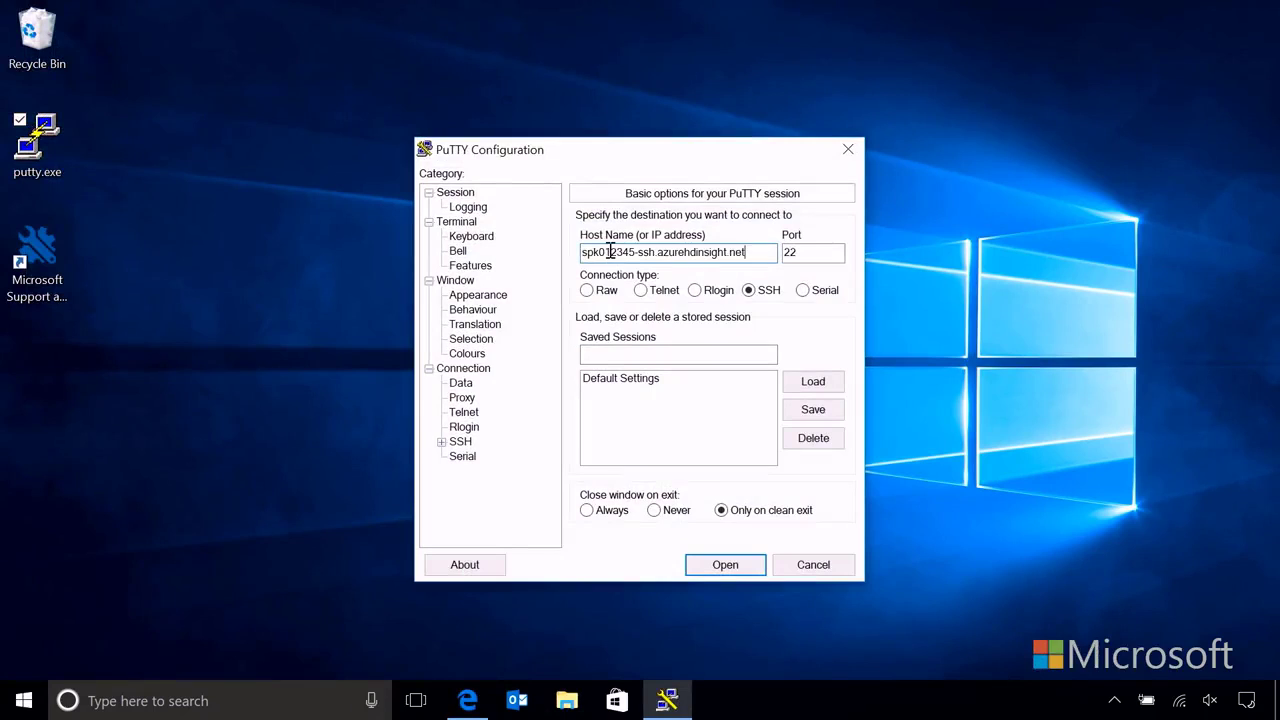
# Step: Set the terminal font to Lucida Console 16-point and start the SSH connection
pyautogui.click(493, 298)
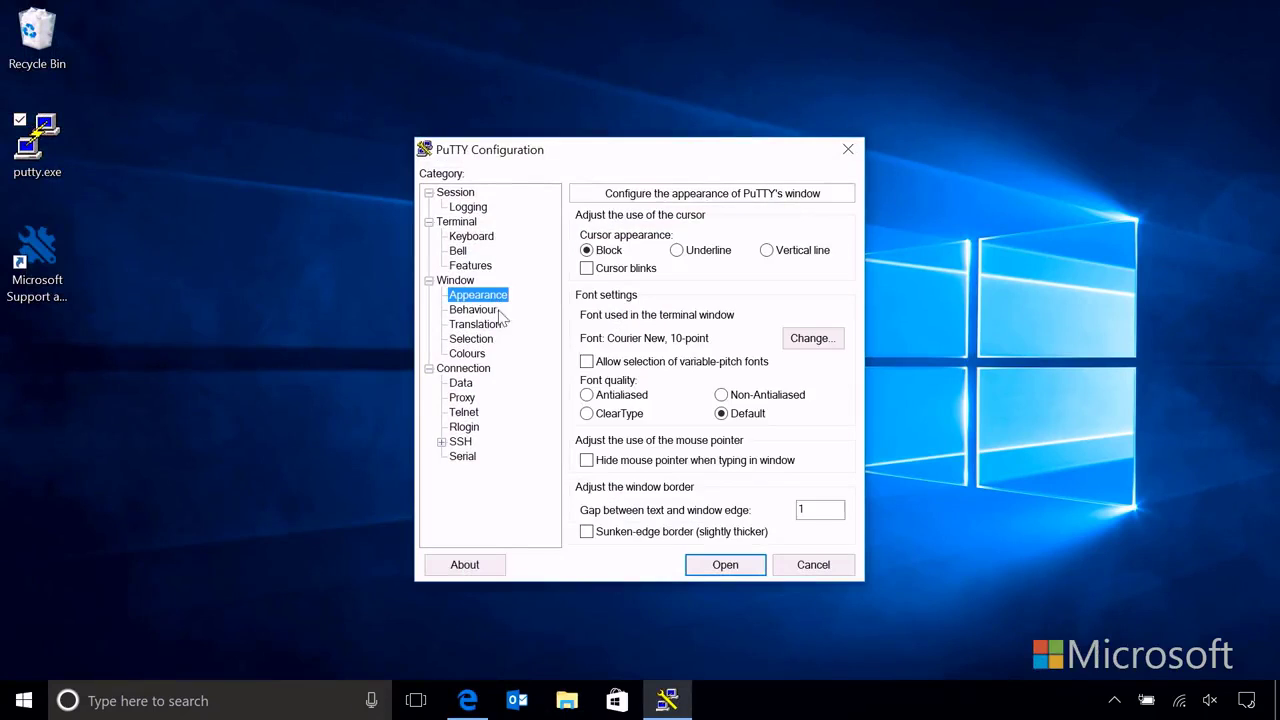
pyautogui.click(806, 339)
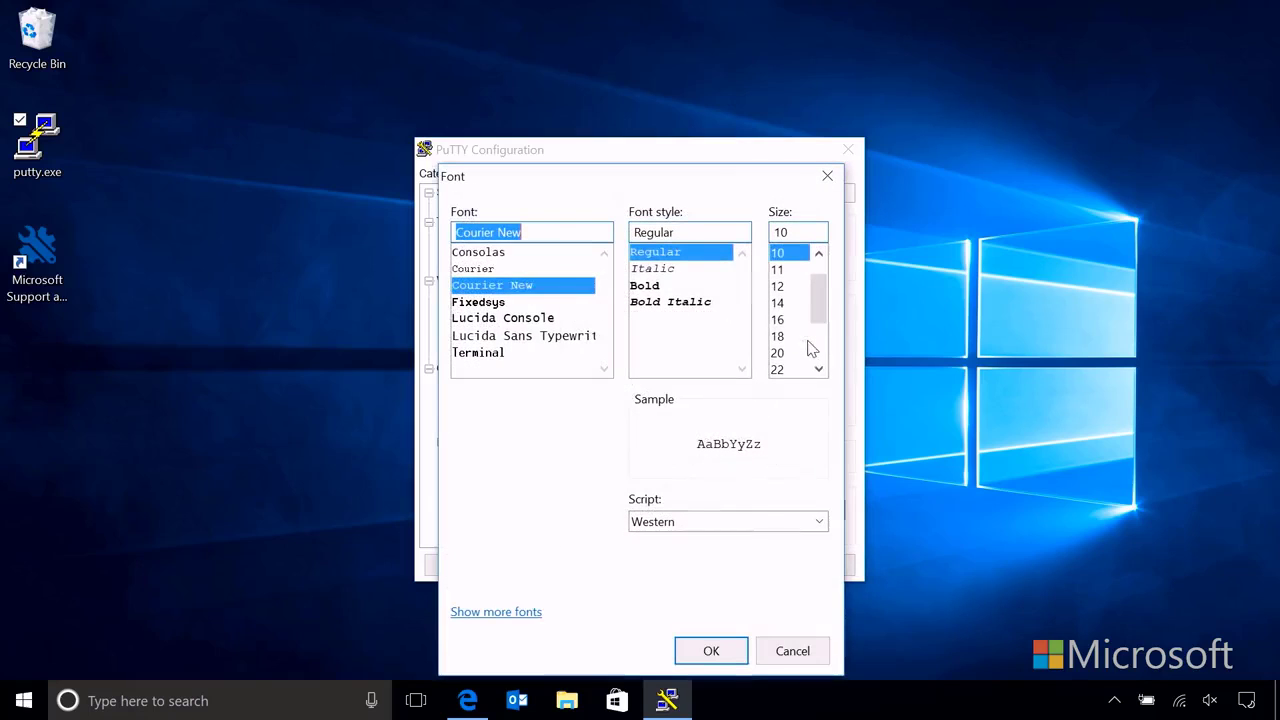
pyautogui.click(508, 320)
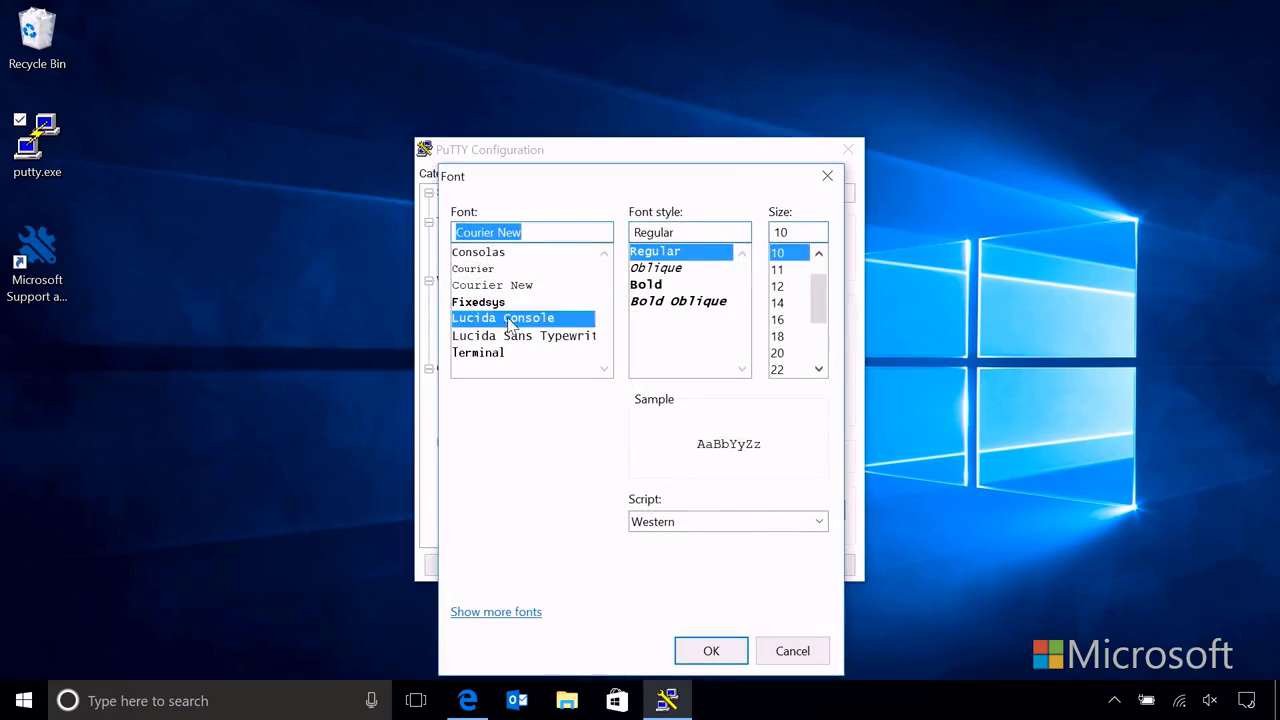
pyautogui.click(795, 319)
pyautogui.click(726, 651)
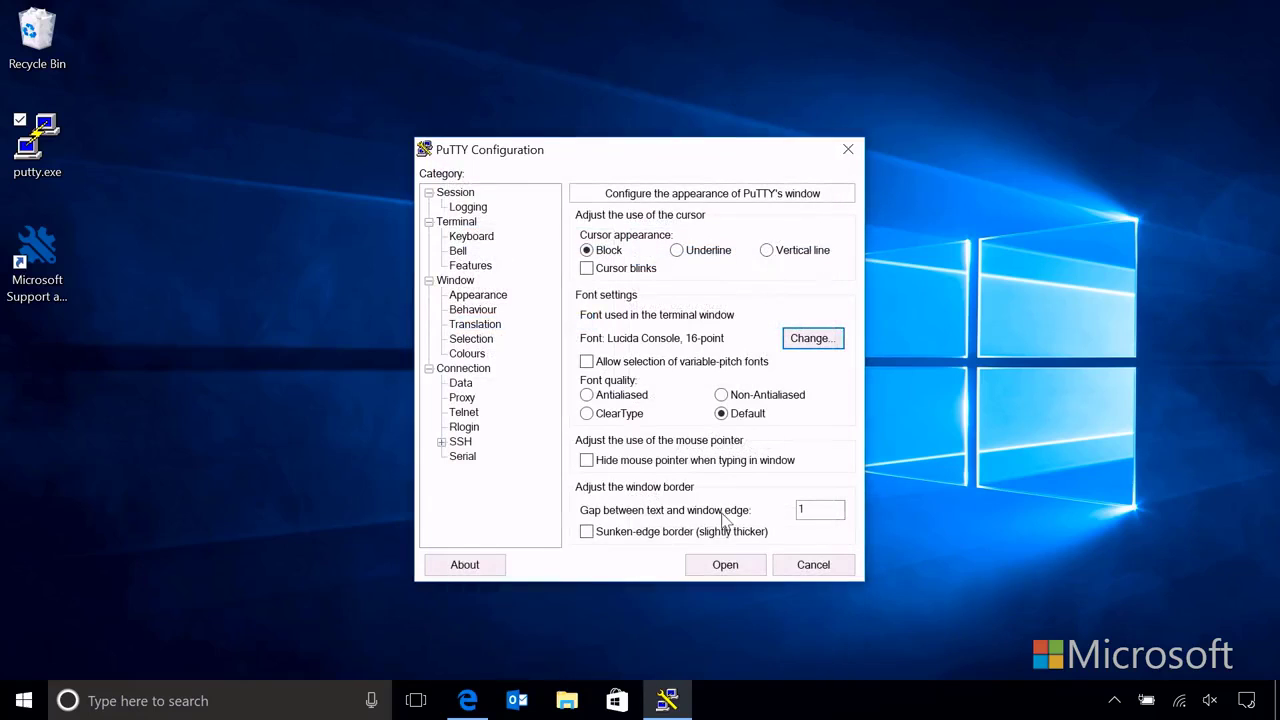
pyautogui.click(727, 564)
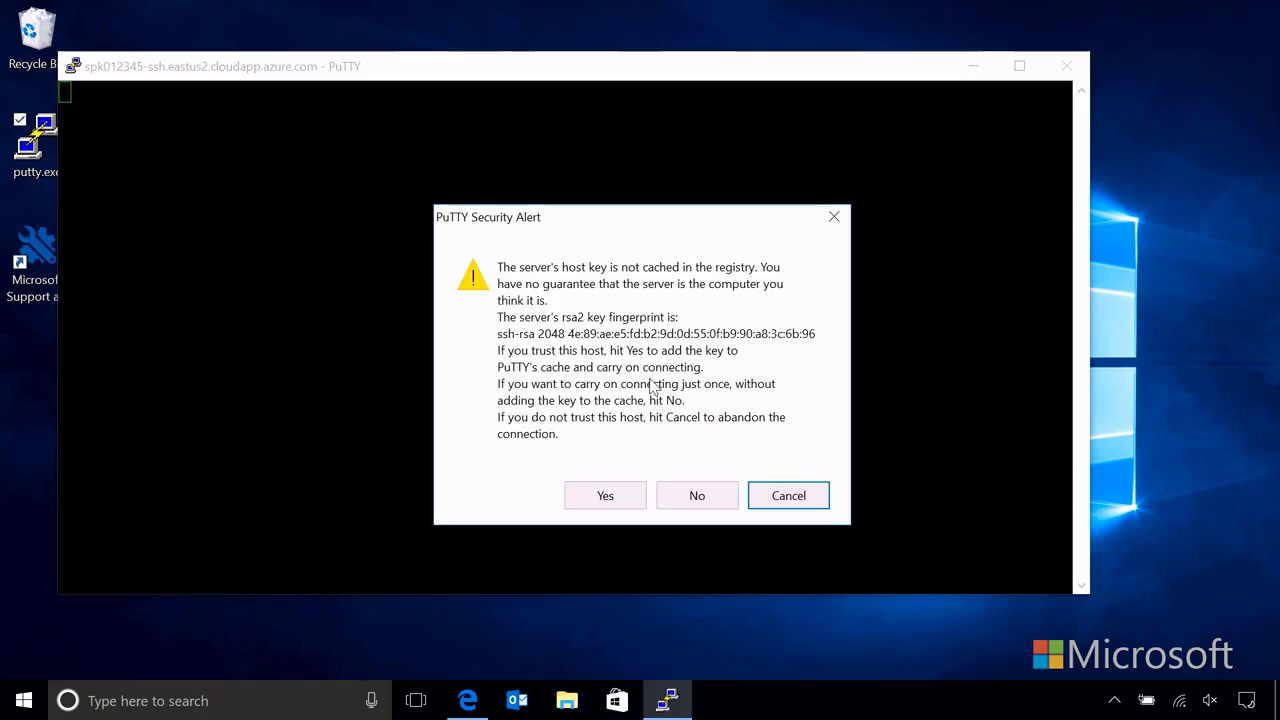
# Step: Trust the host key, log in with the SSH user name and password, and enlarge the terminal window
pyautogui.click(607, 500)
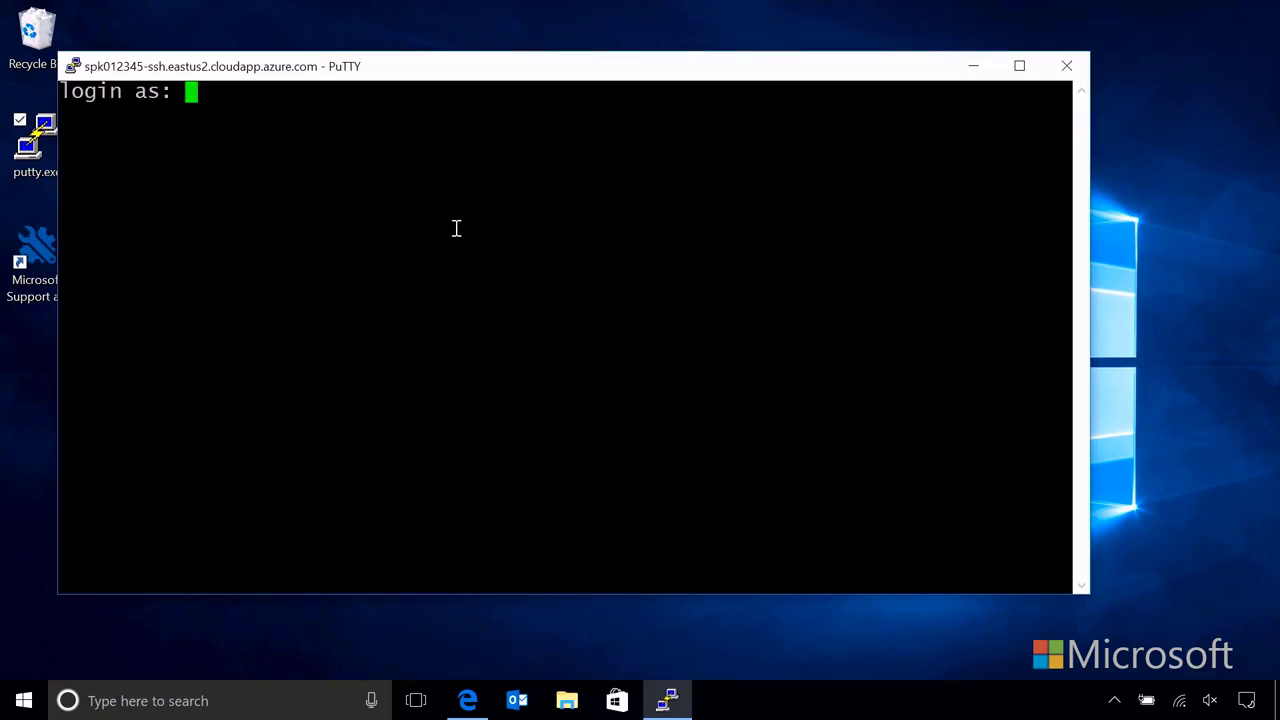
pyautogui.write('sshuser')
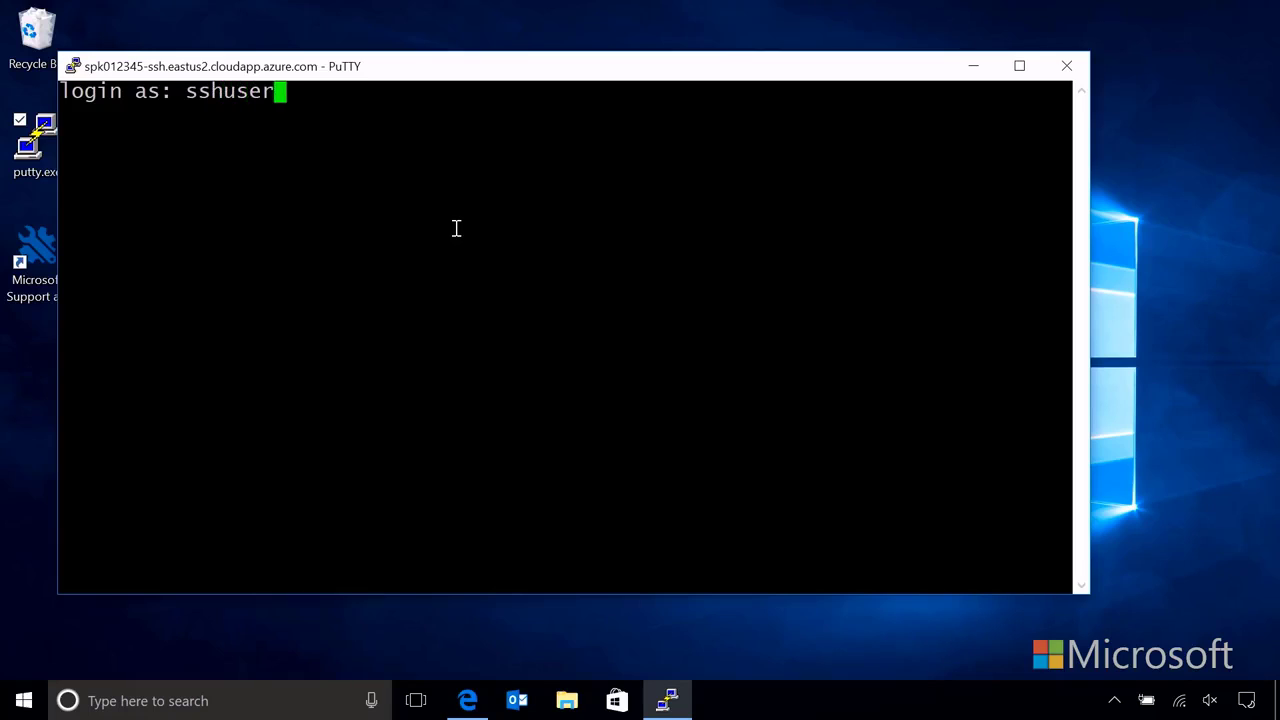
pyautogui.press('Return')
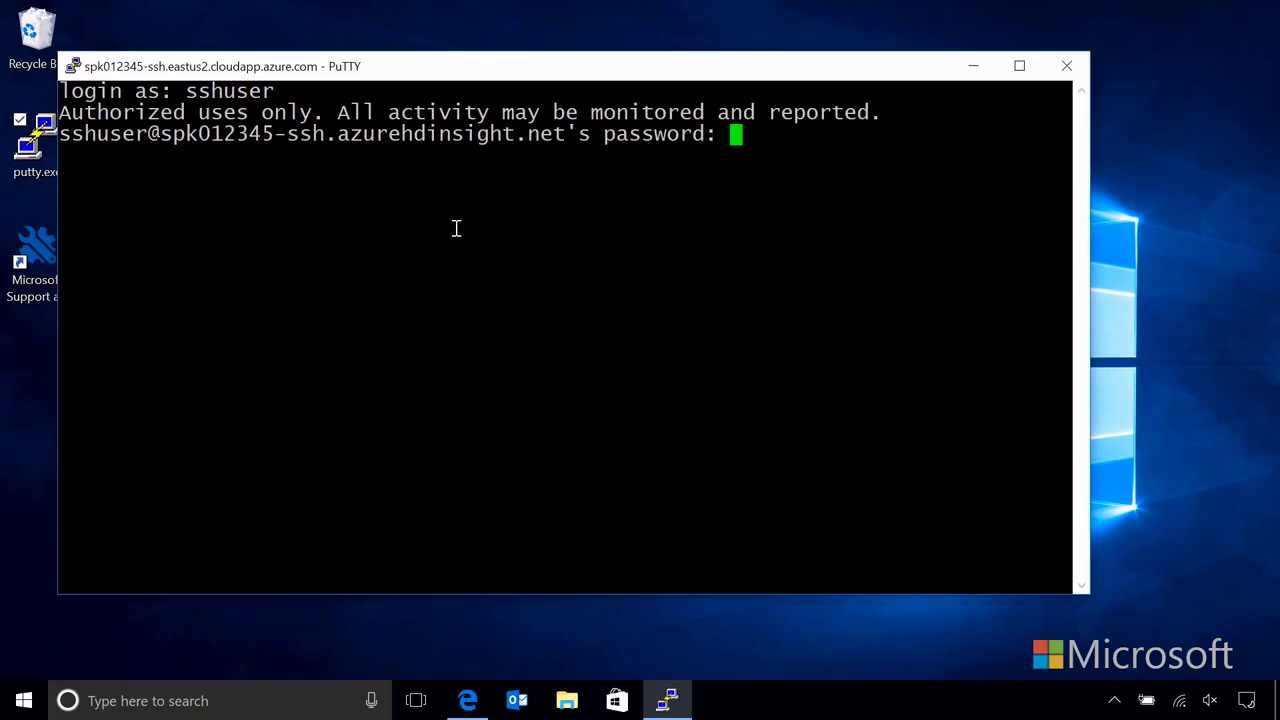
pyautogui.press('Return')
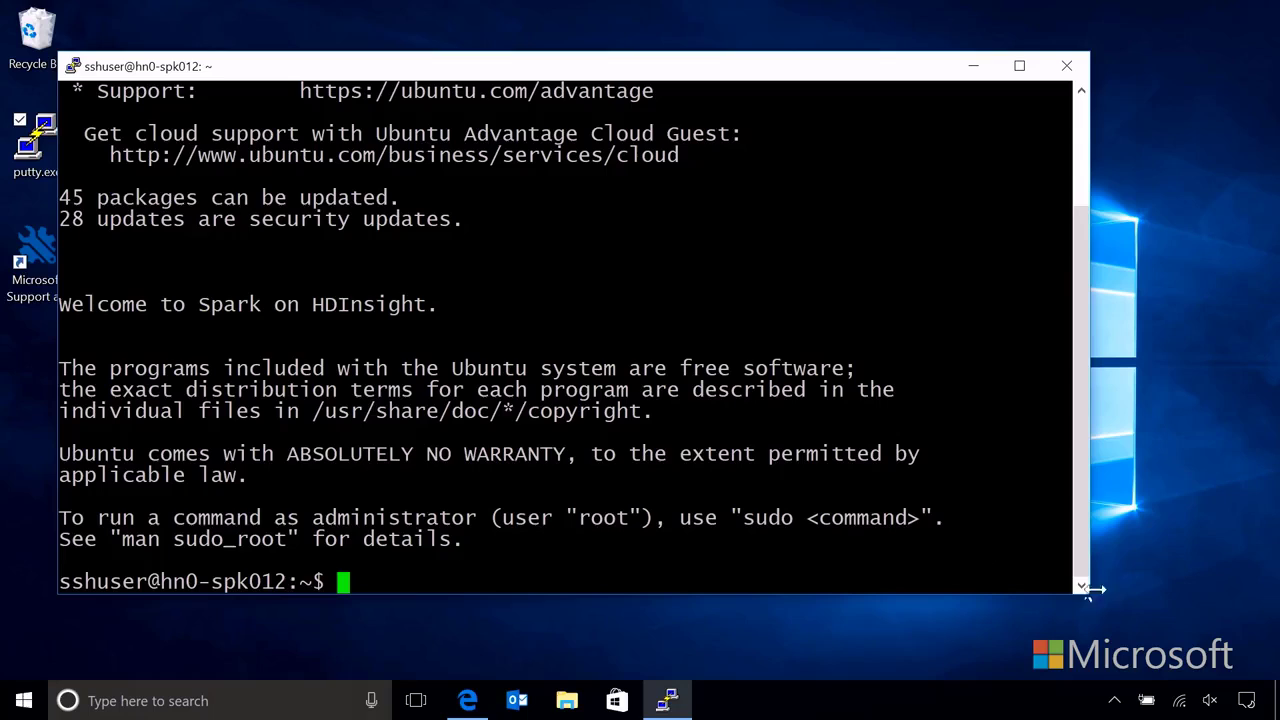
pyautogui.moveTo(1088, 601); pyautogui.dragTo(1178, 638)
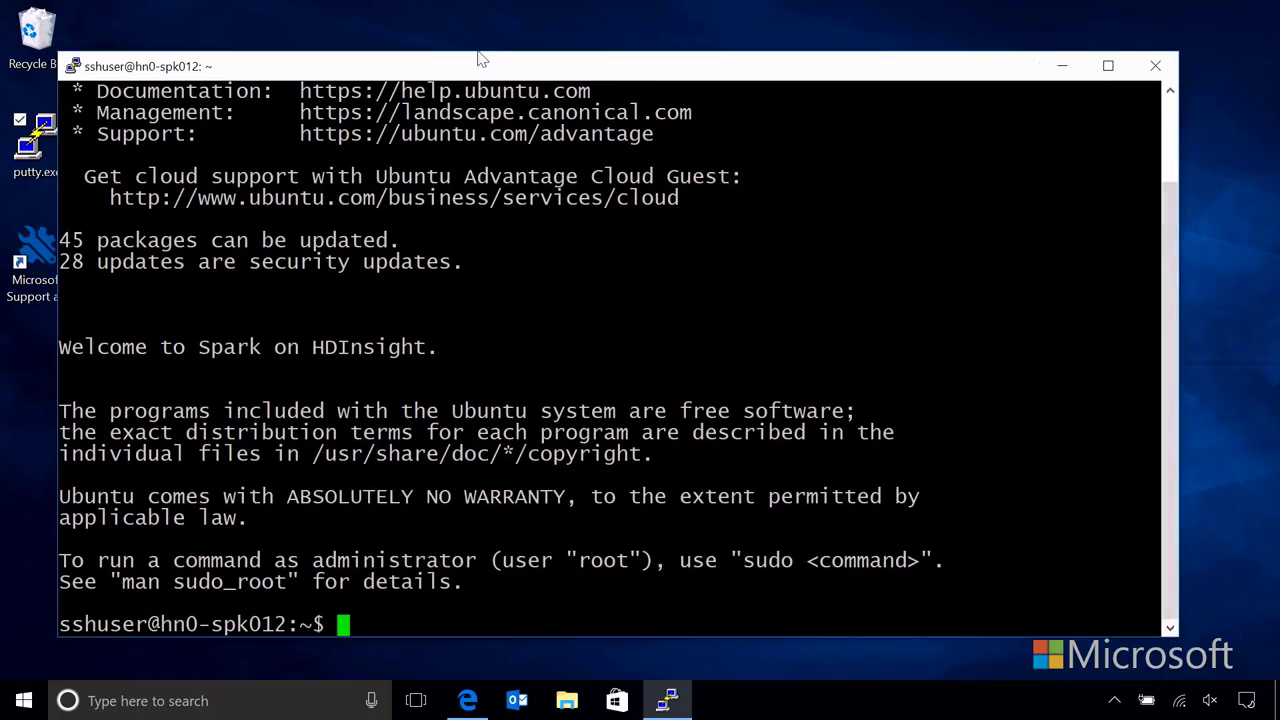
pyautogui.moveTo(479, 55); pyautogui.dragTo(537, 45)
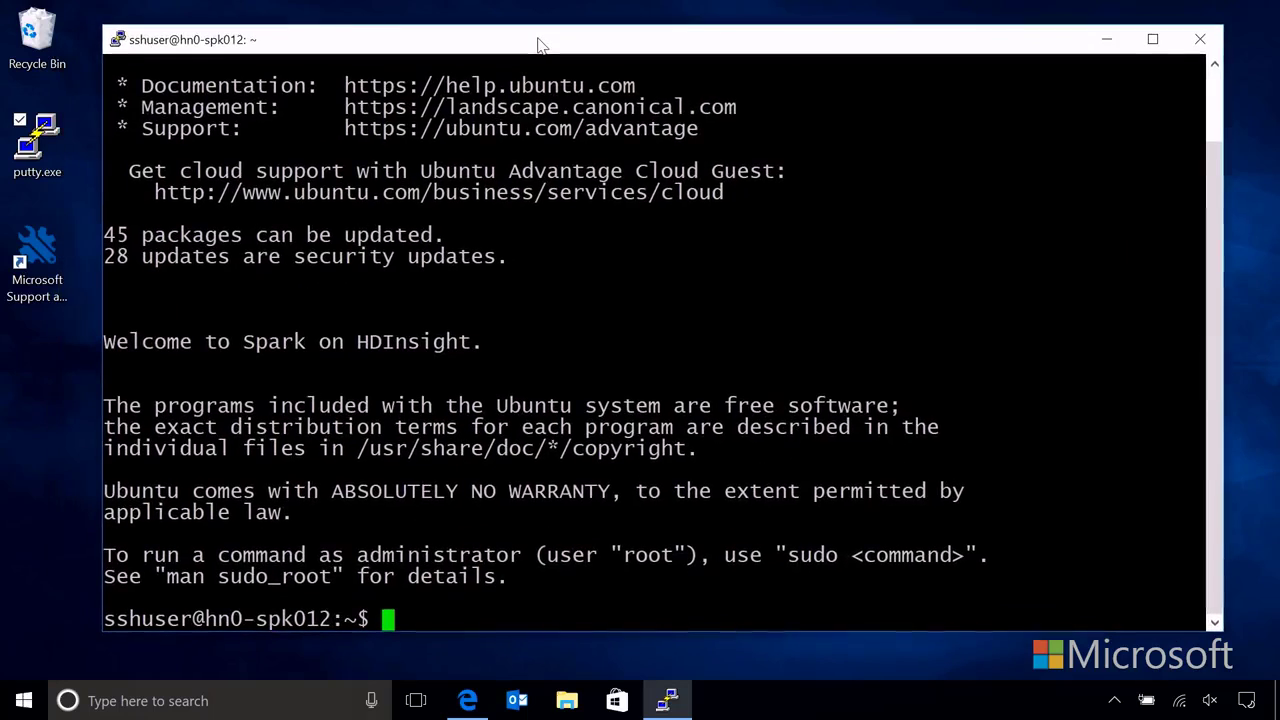
# Step: Run clear, hostname -f and ls / to show the head node's host name and root directory
pyautogui.write('clear')
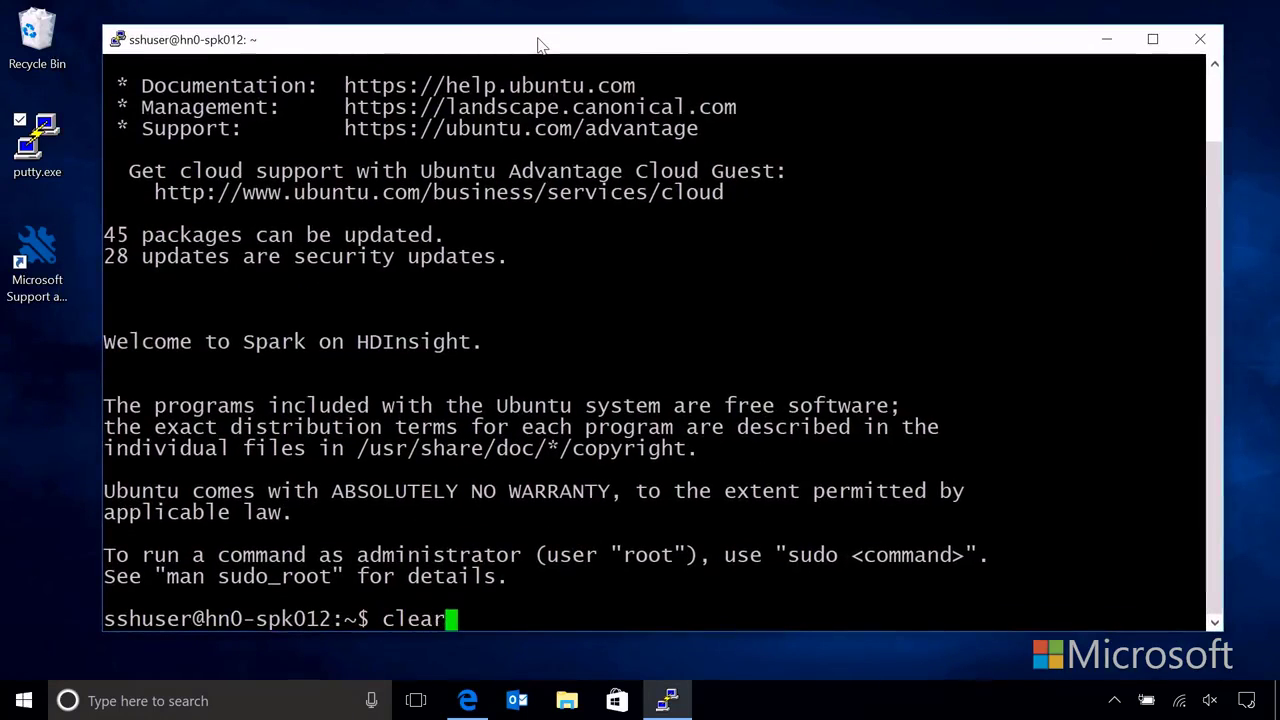
pyautogui.press('Return')
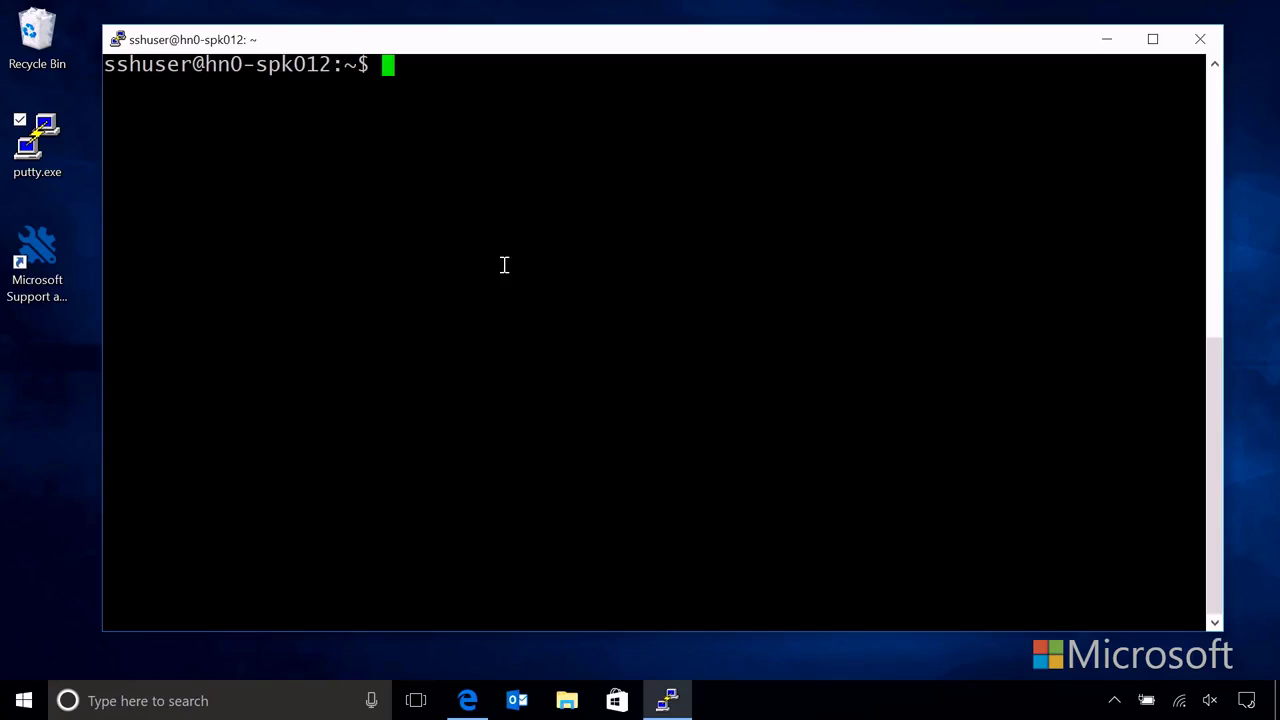
pyautogui.write('host')
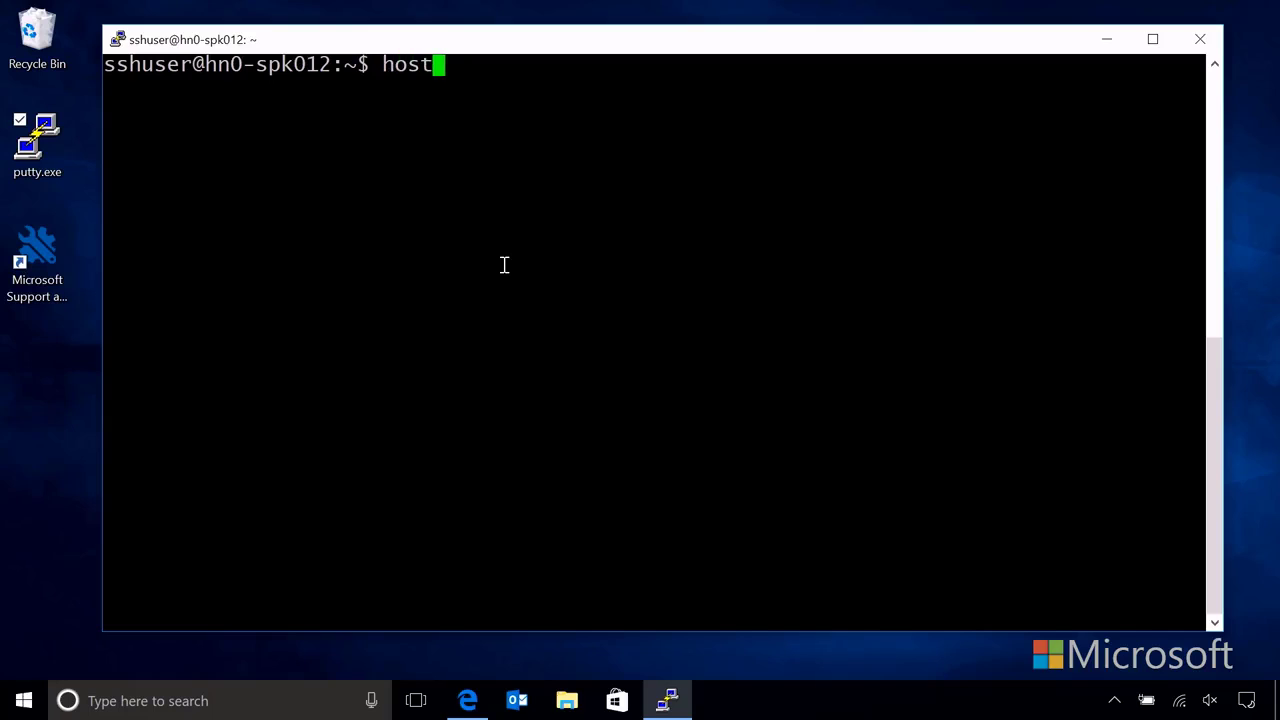
pyautogui.write('name -f')
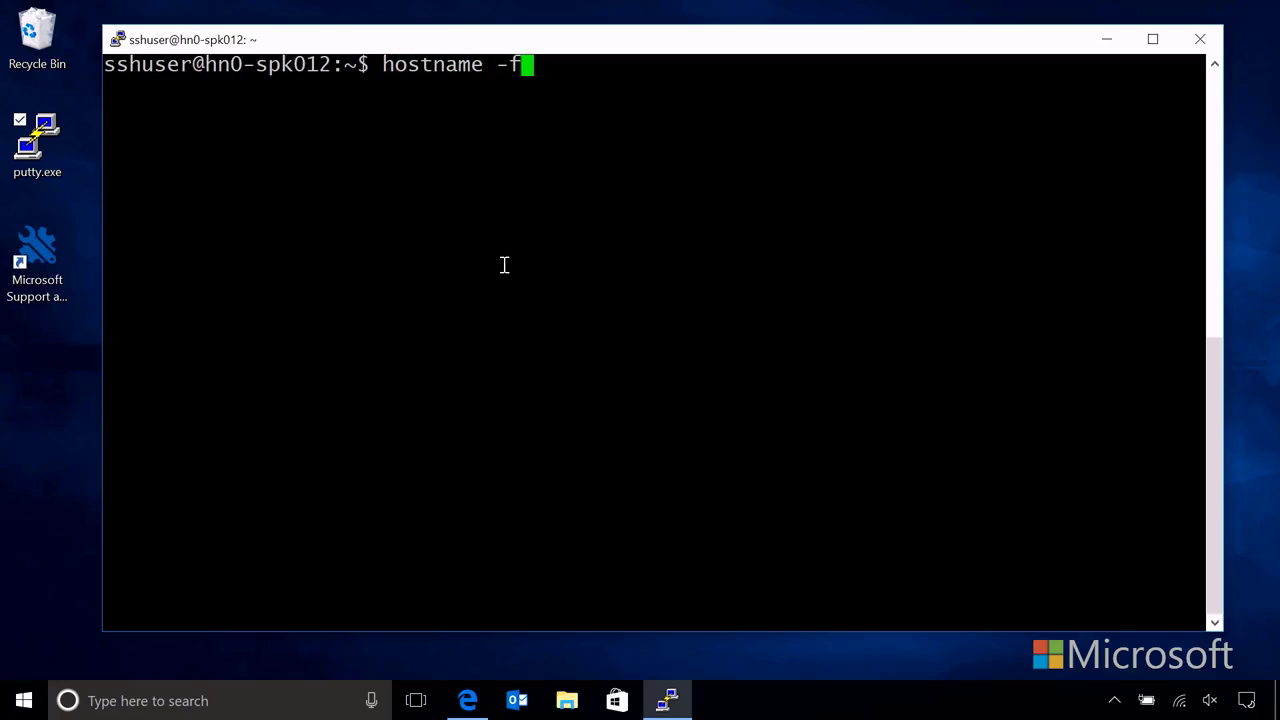
pyautogui.press('Return')
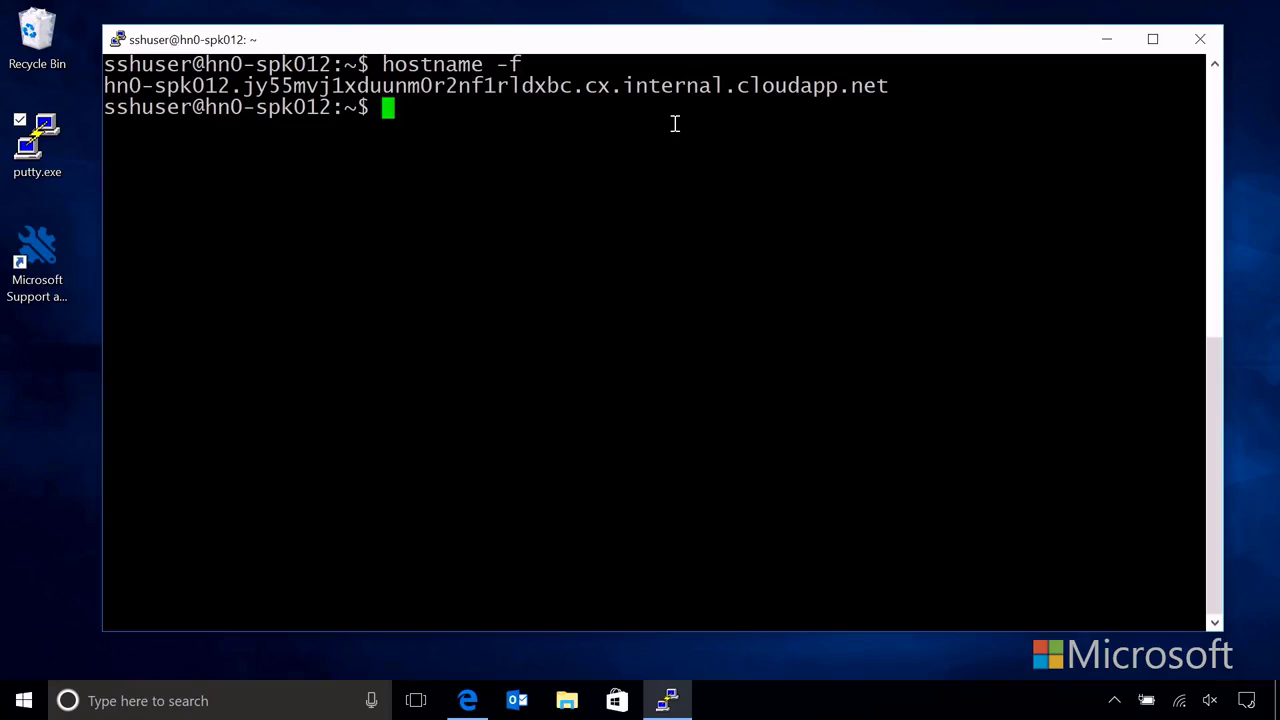
pyautogui.write('ls /')
pyautogui.press('Return')
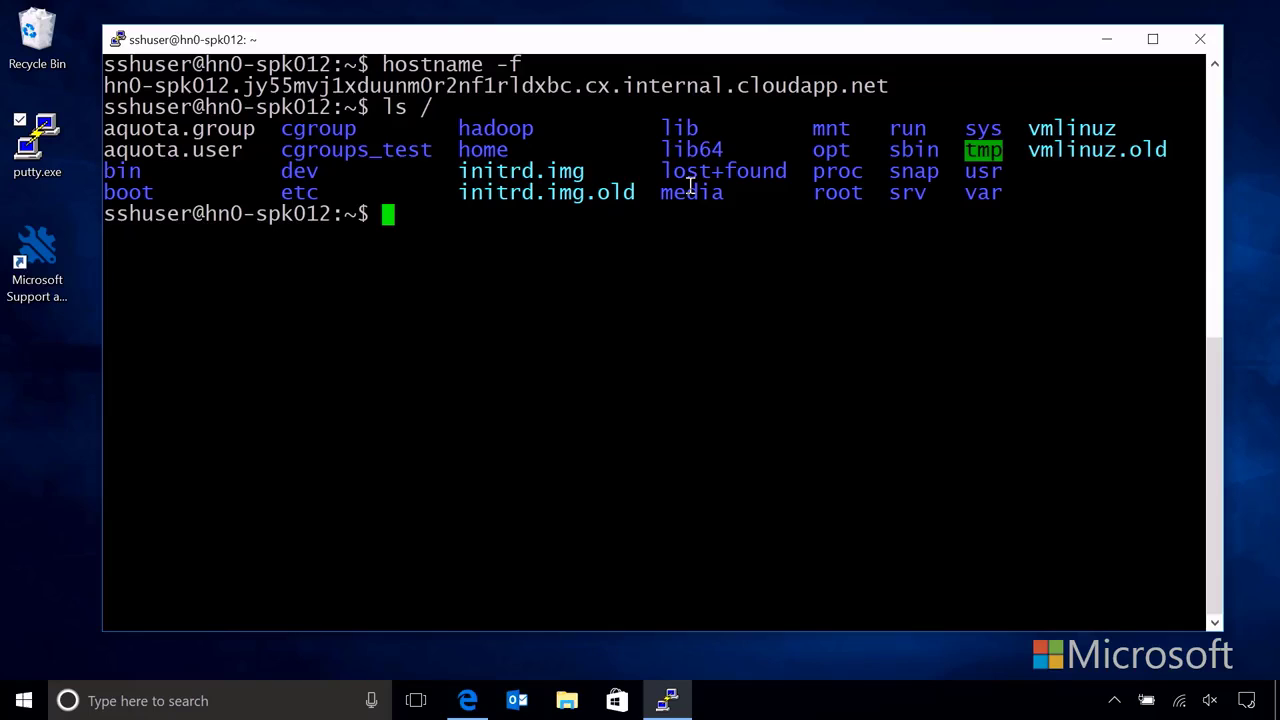
# Step: Run hdfs dfs -ls / to list the 16 top-level HDFS folders
pyautogui.write('hdfs dfs ')
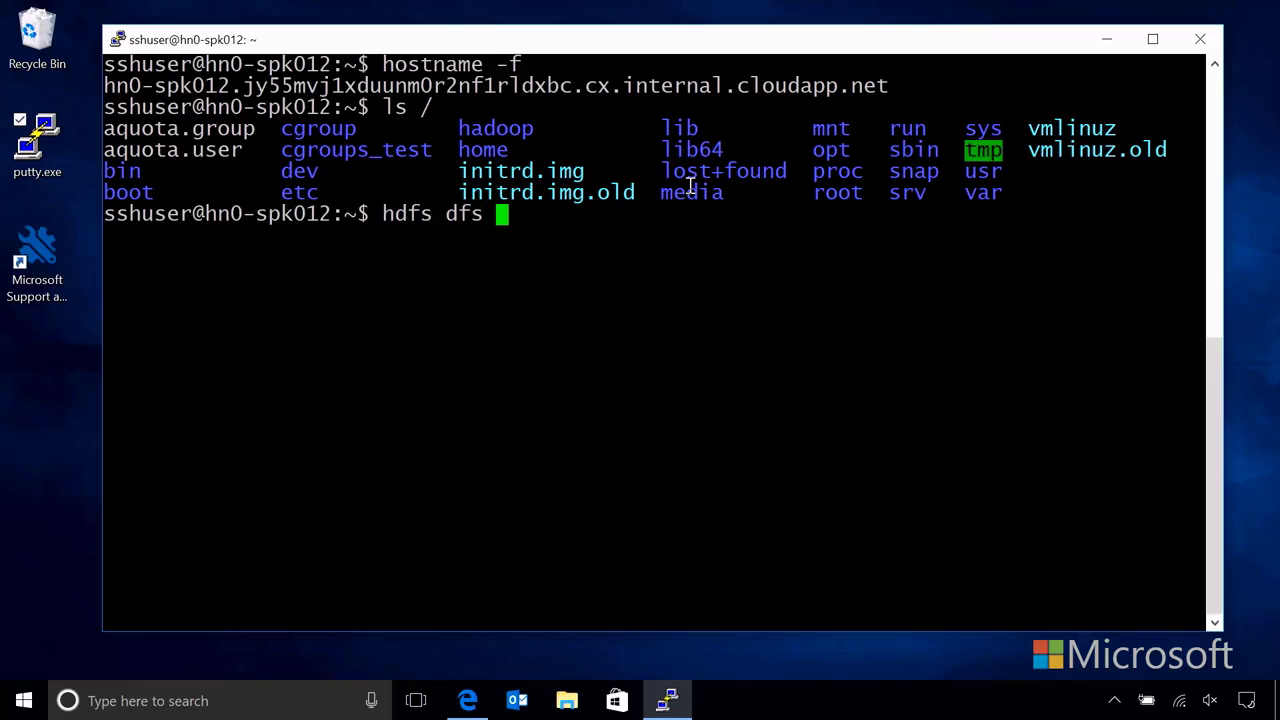
pyautogui.write('-ls /')
pyautogui.press('Return')
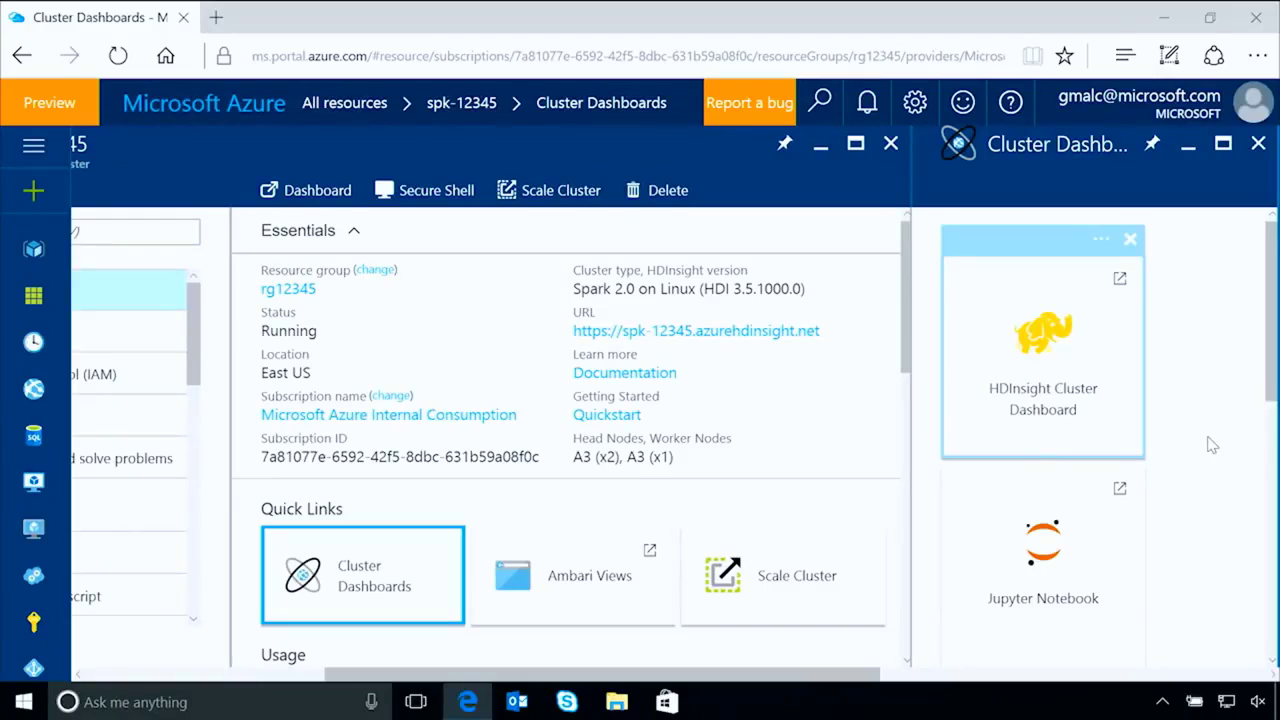
pyautogui.scroll(-1, 1212, 445)
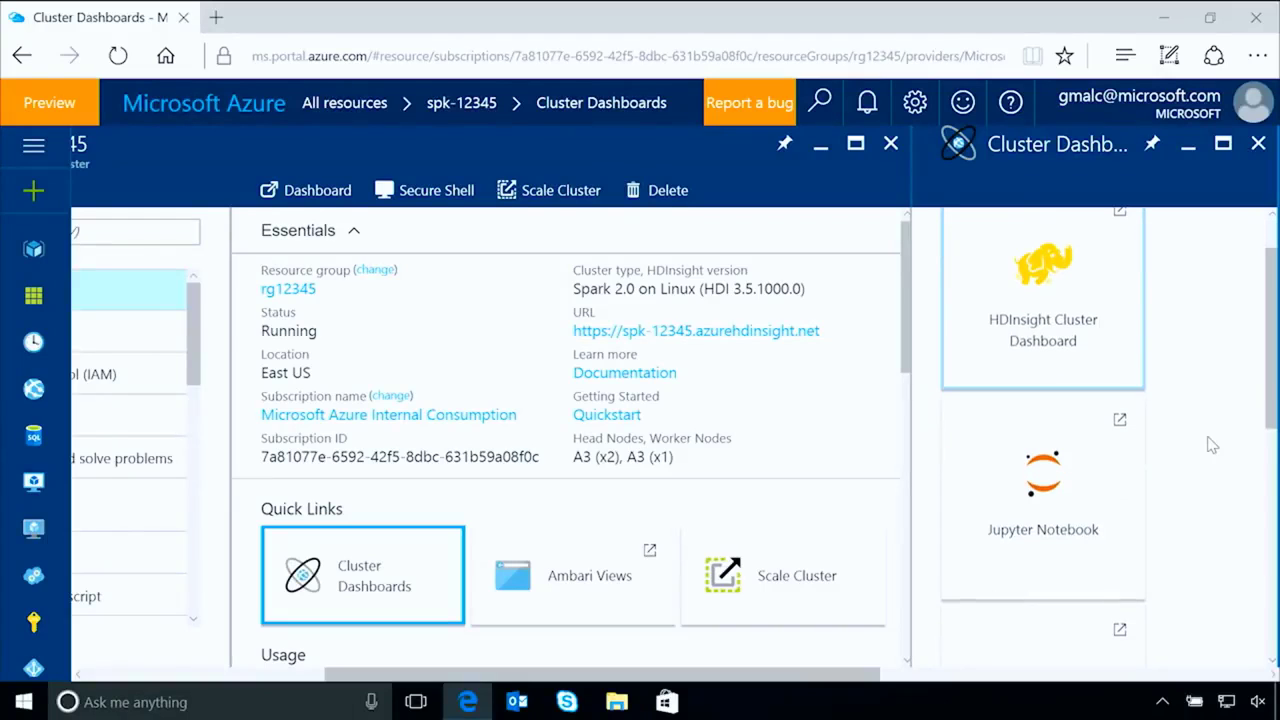
# Step: Launch Jupyter Notebook from Cluster Dashboards to reach its PySpark and Scala folders
pyautogui.click(1045, 490)
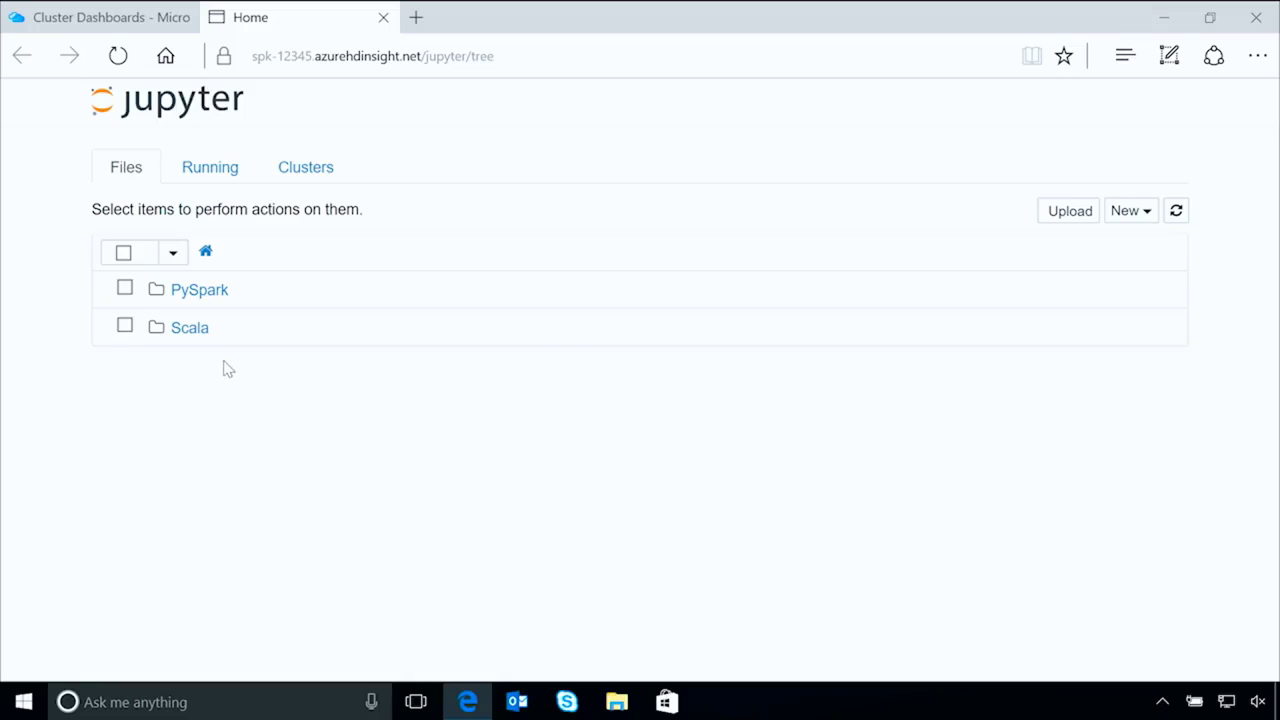
pyautogui.click(204, 297)
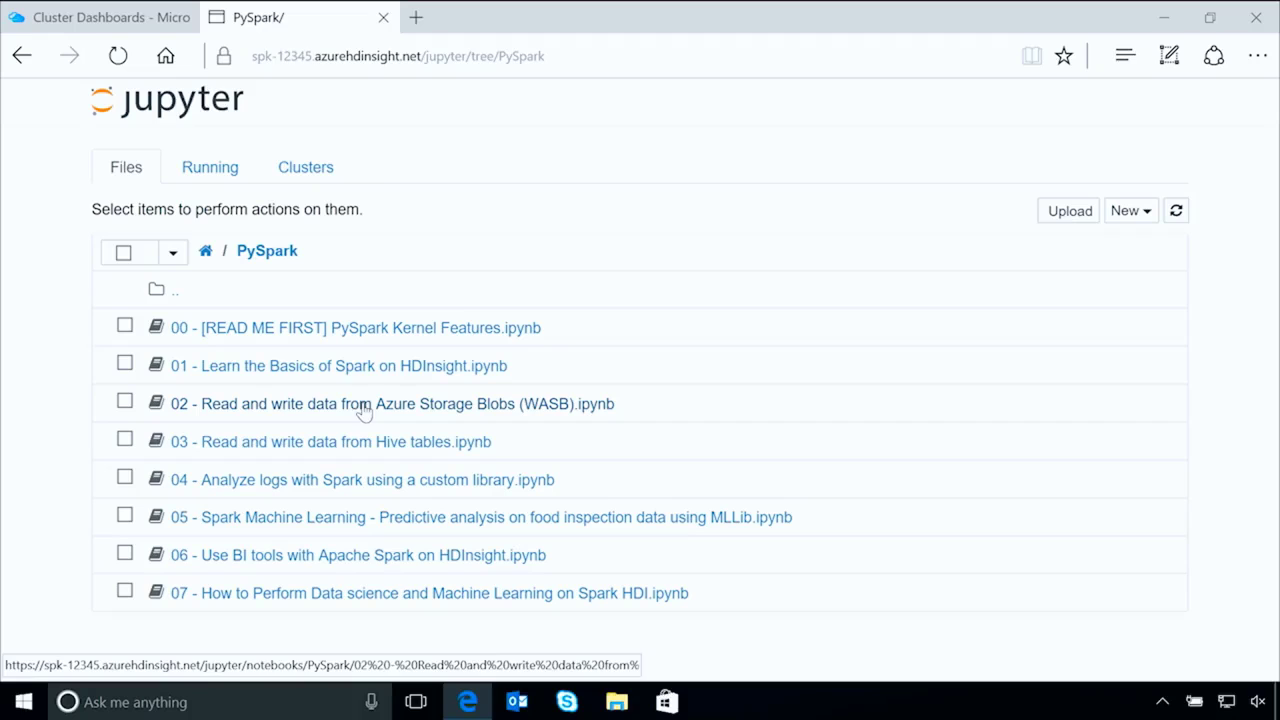
pyautogui.click(204, 254)
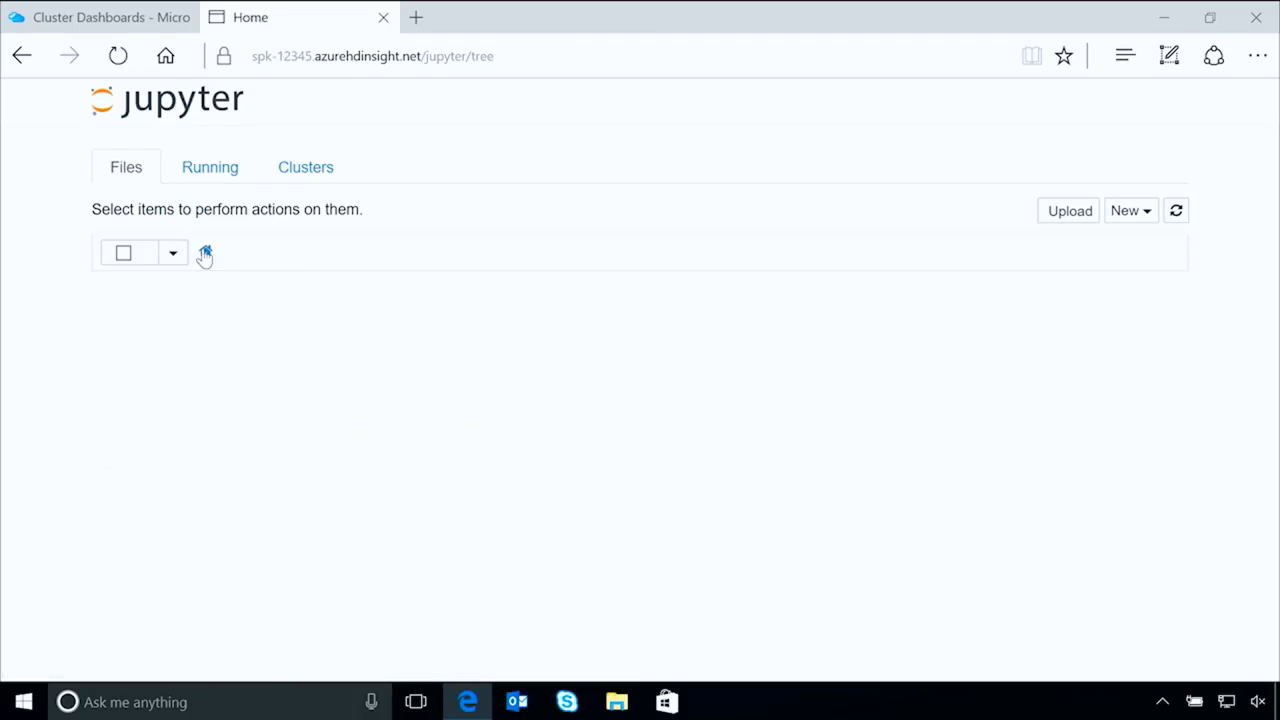
pyautogui.click(192, 330)
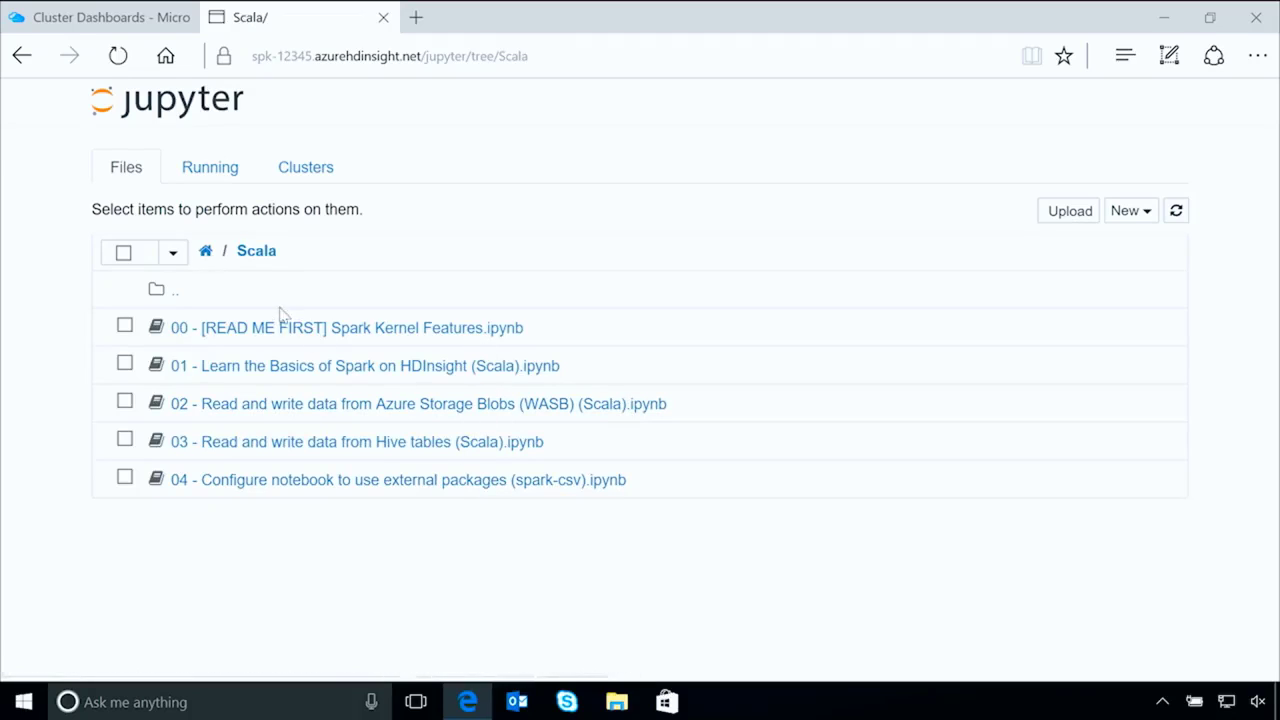
pyautogui.click(206, 254)
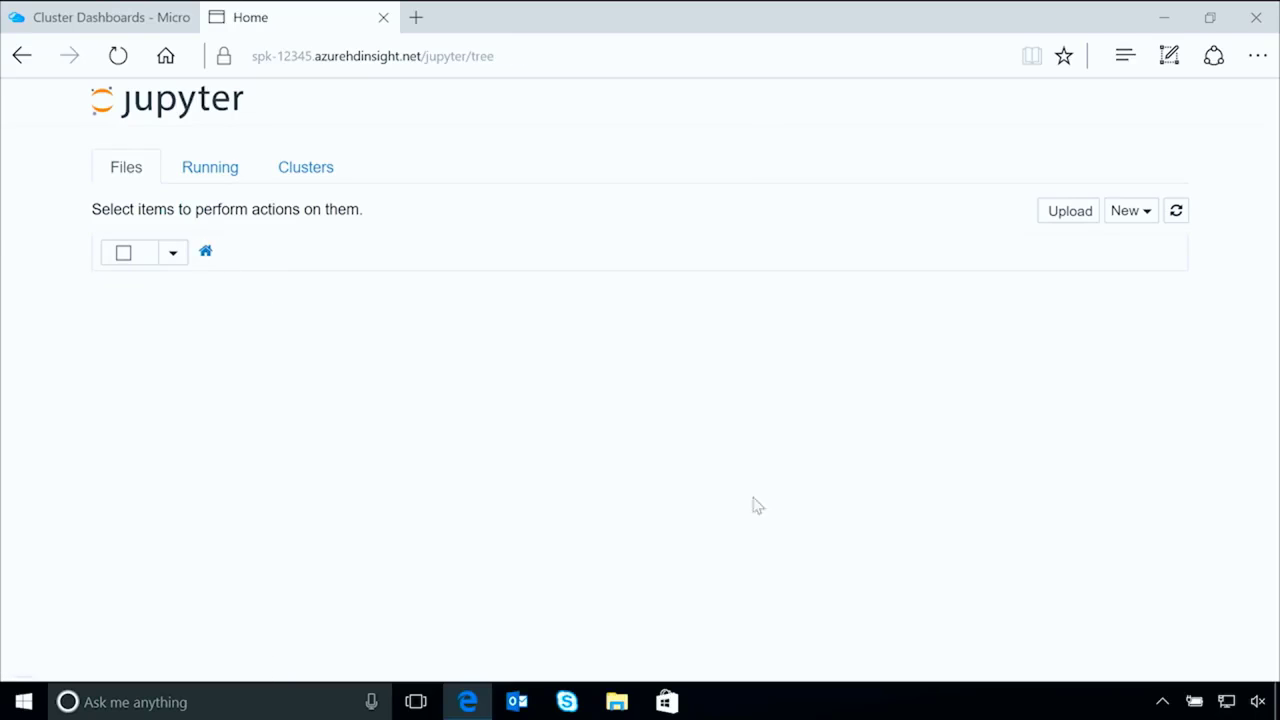